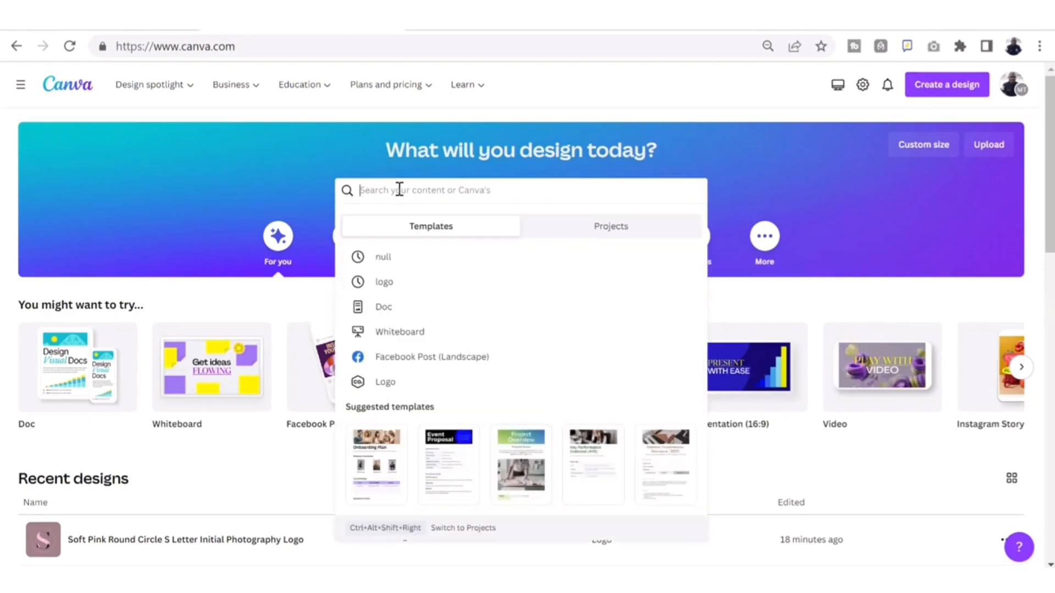
- Create a blank Logo design and add a heading that reads "SM"
text(logo)
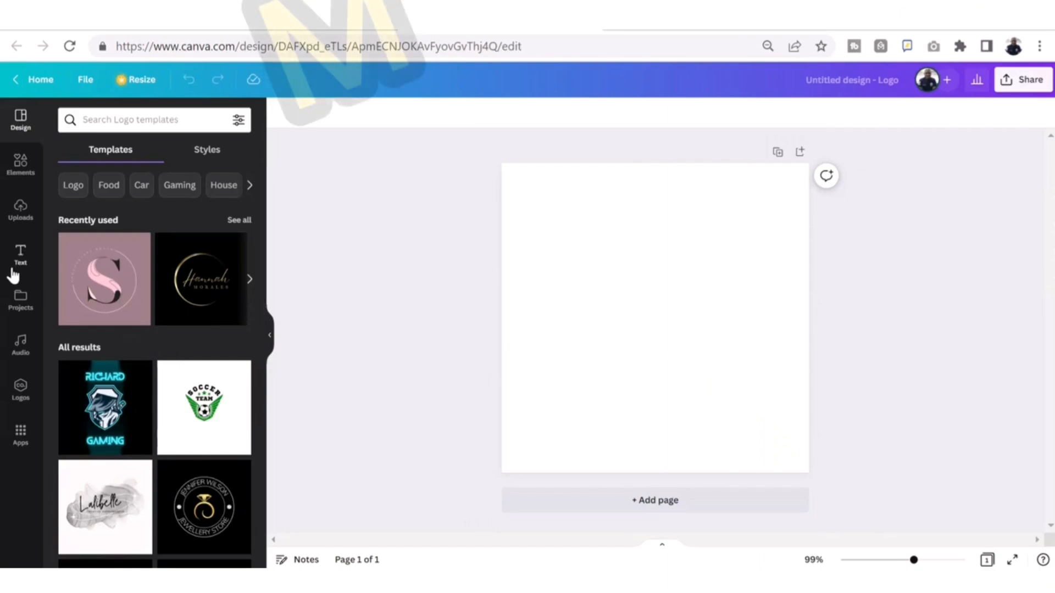
click(27, 266)
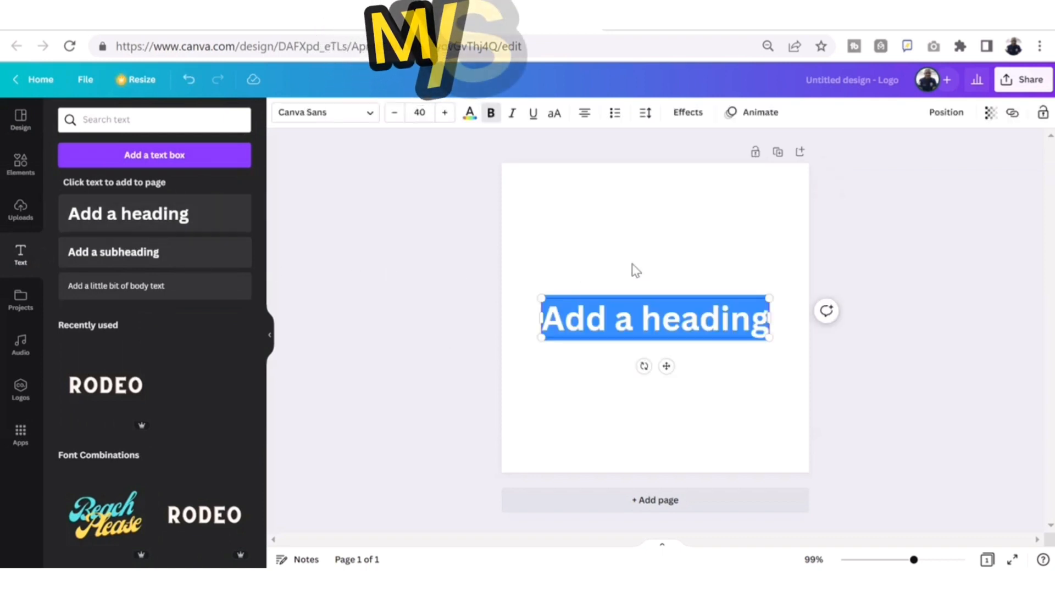
text(S)
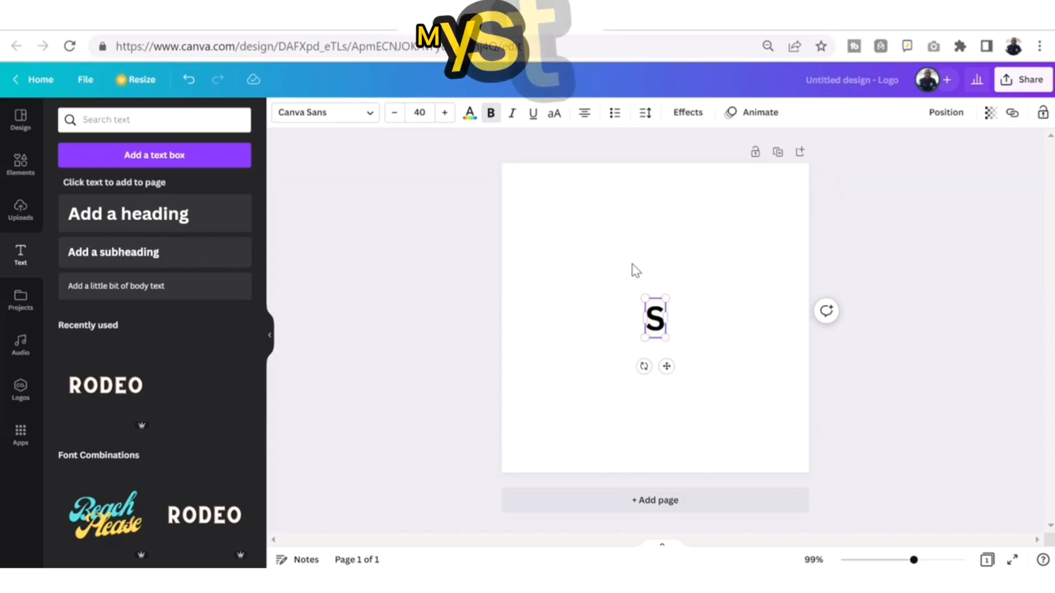
text(T)
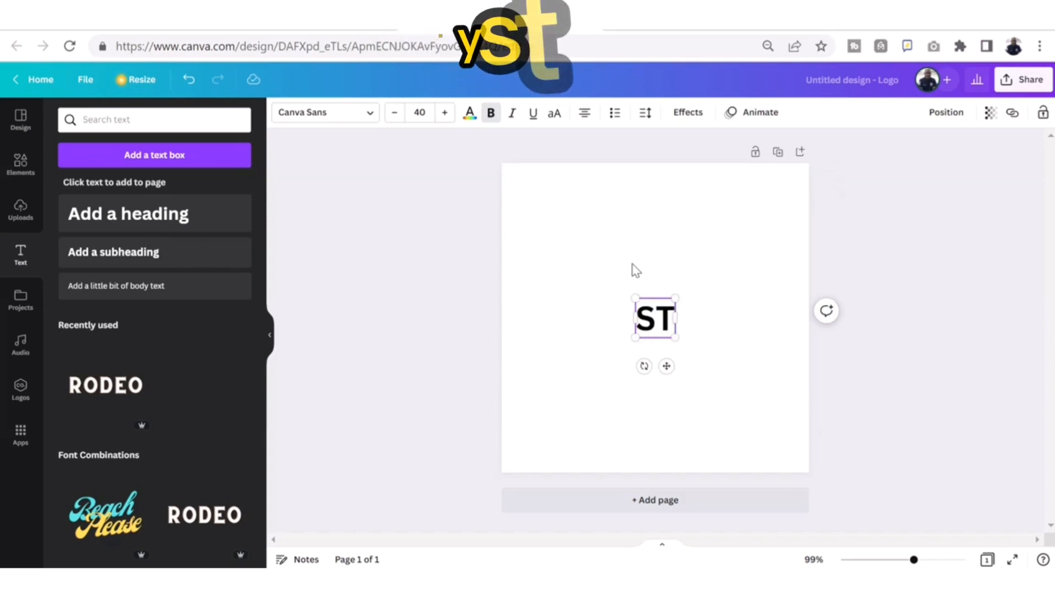
key(BackSpace)
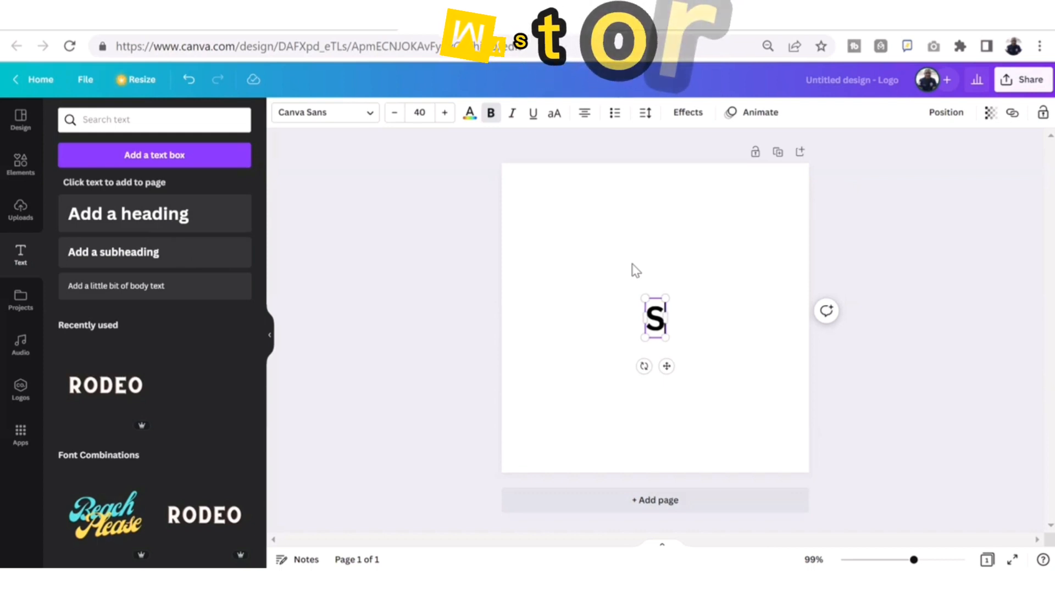
text(M)
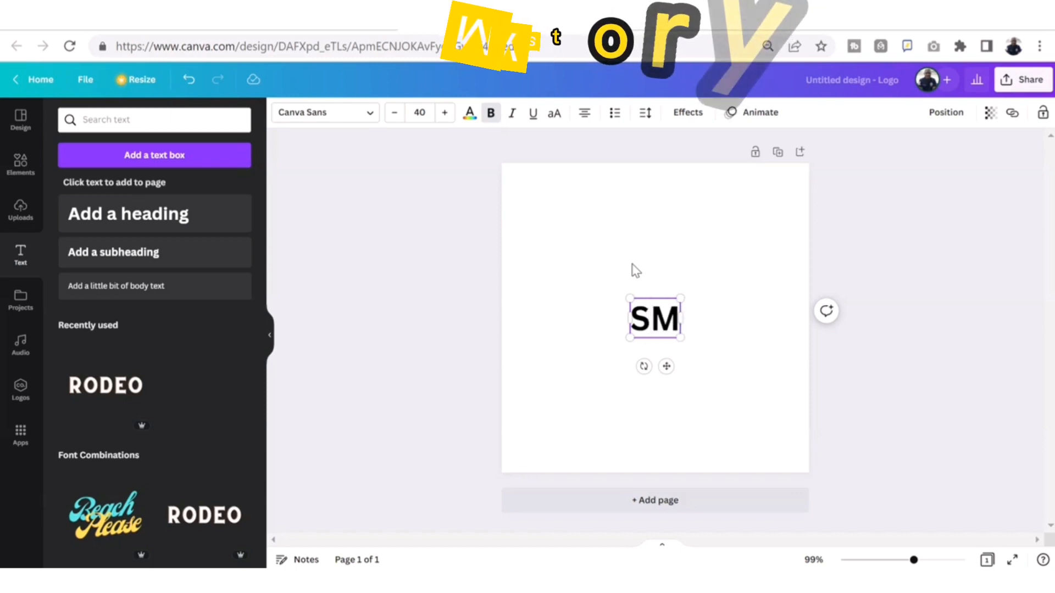
- Enlarge the "SM" heading to font size 180 and place it around the middle of the page
drag(680, 337, 733, 404)
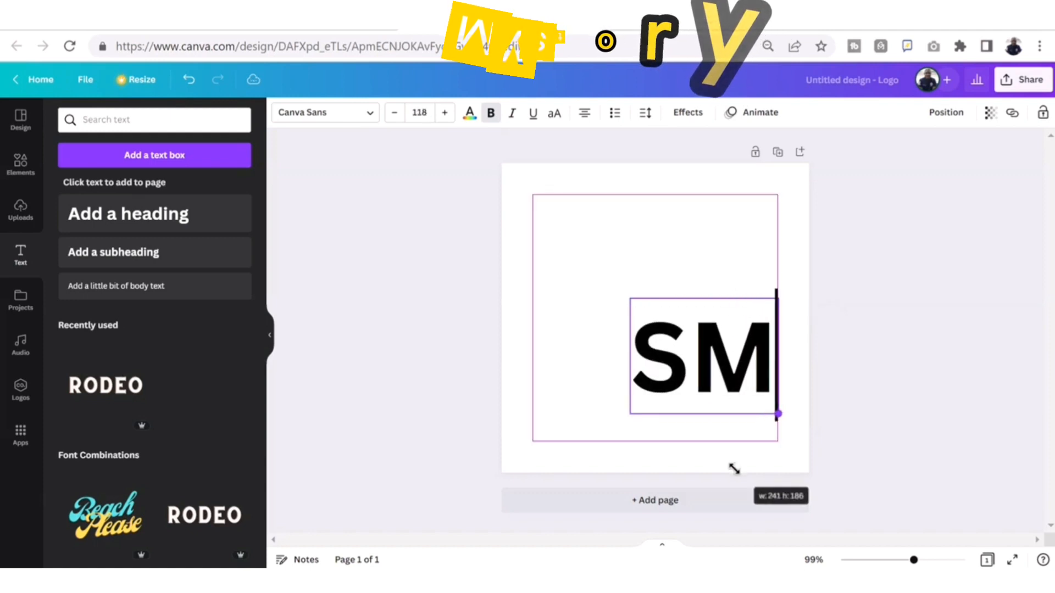
click(670, 236)
drag(670, 326, 637, 266)
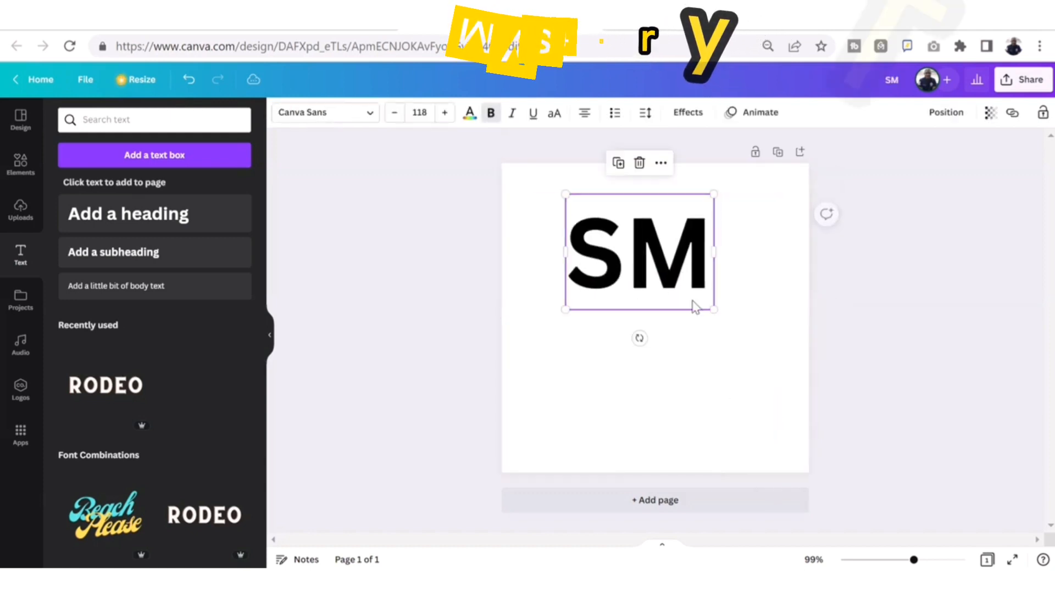
drag(714, 309, 695, 338)
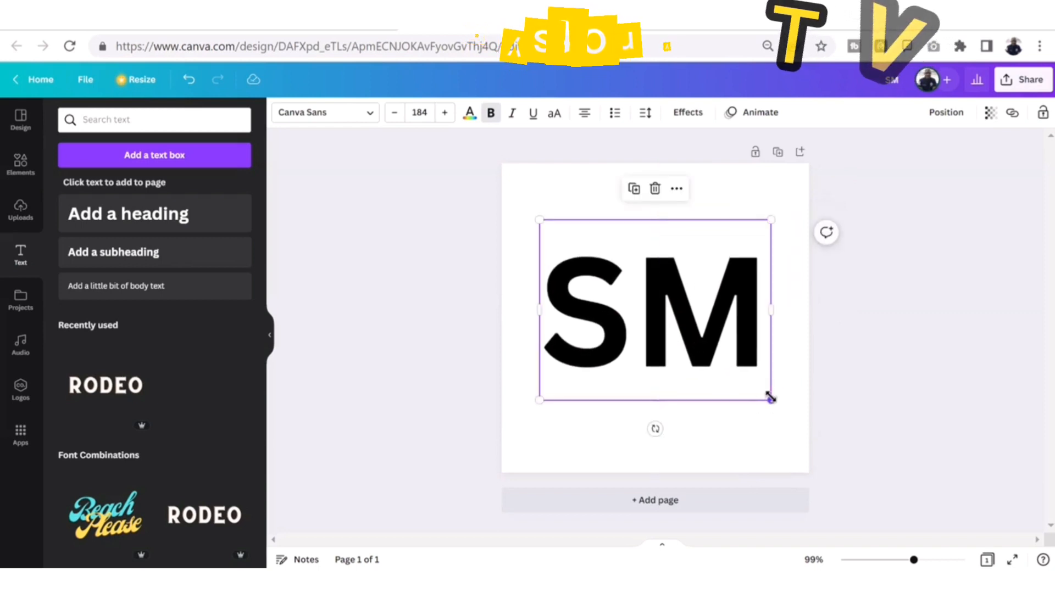
drag(770, 397, 763, 397)
click(427, 259)
click(636, 308)
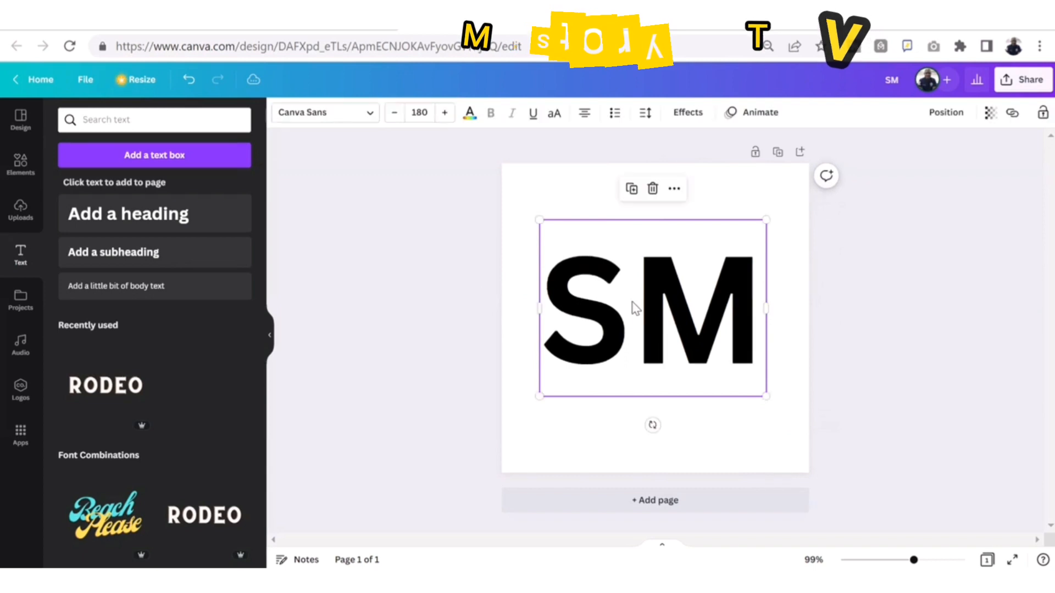
drag(636, 308, 638, 302)
click(354, 239)
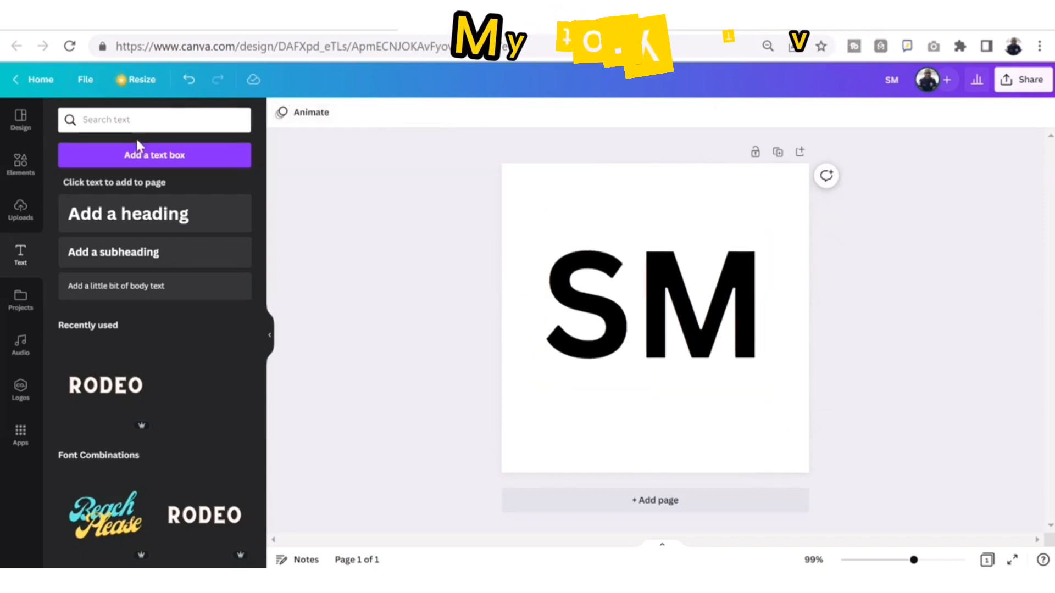
- Search the elements for "line" and add the plain solid straight line to the page
click(21, 165)
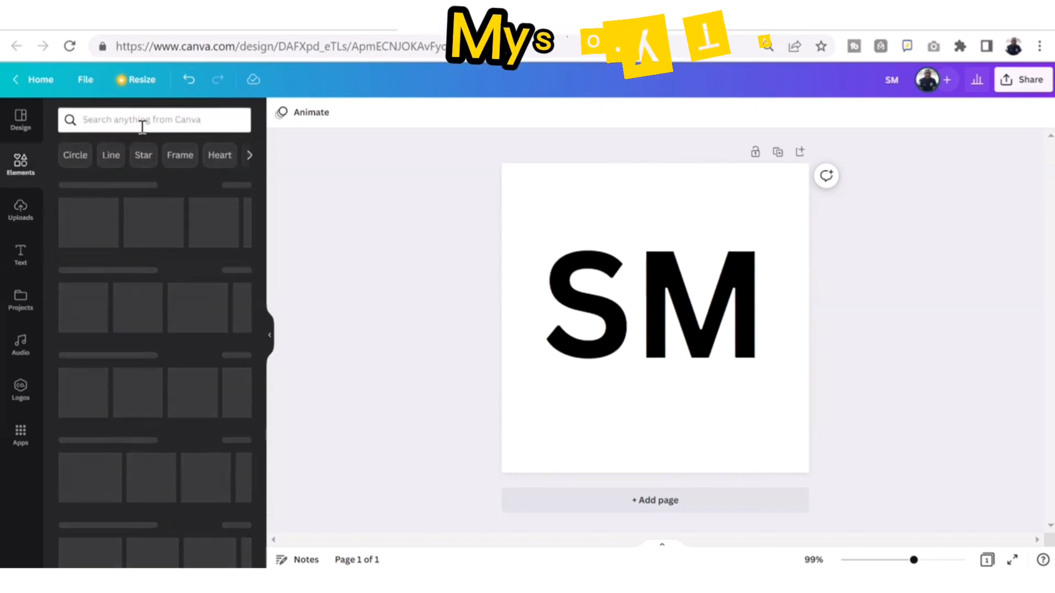
click(142, 121)
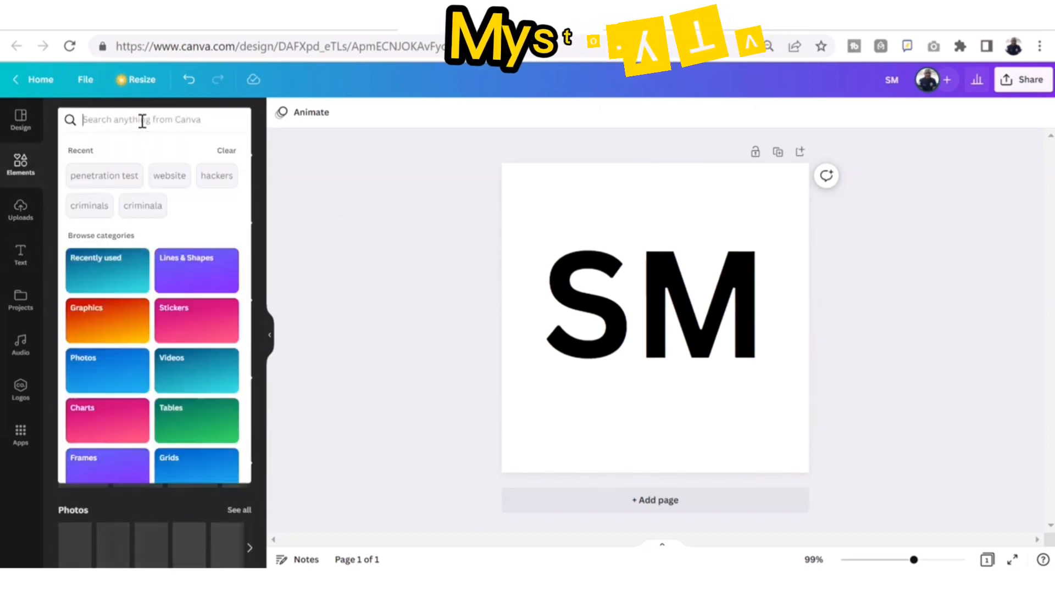
text(line)
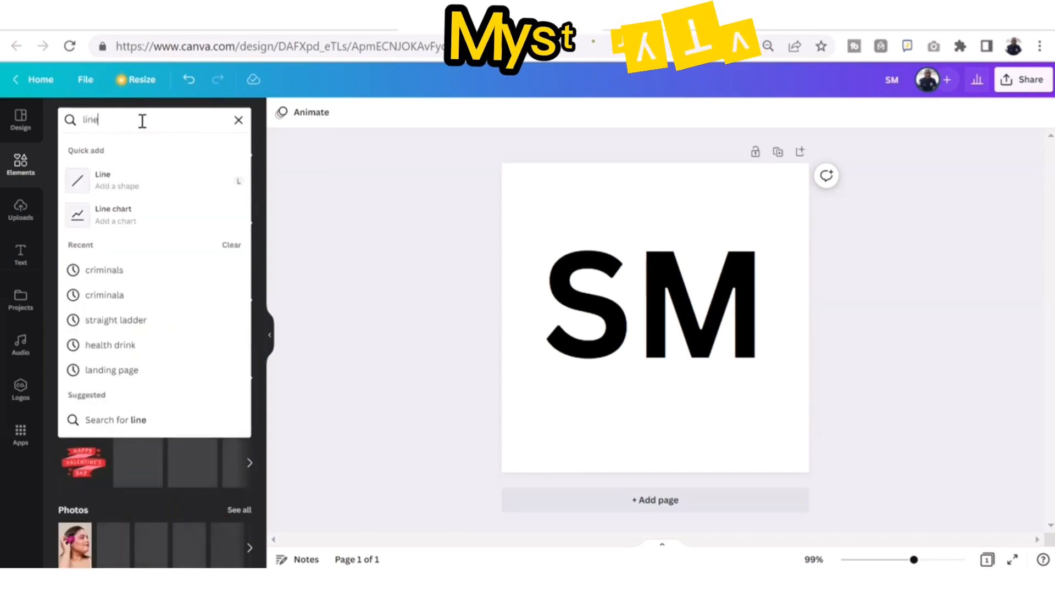
key(Return)
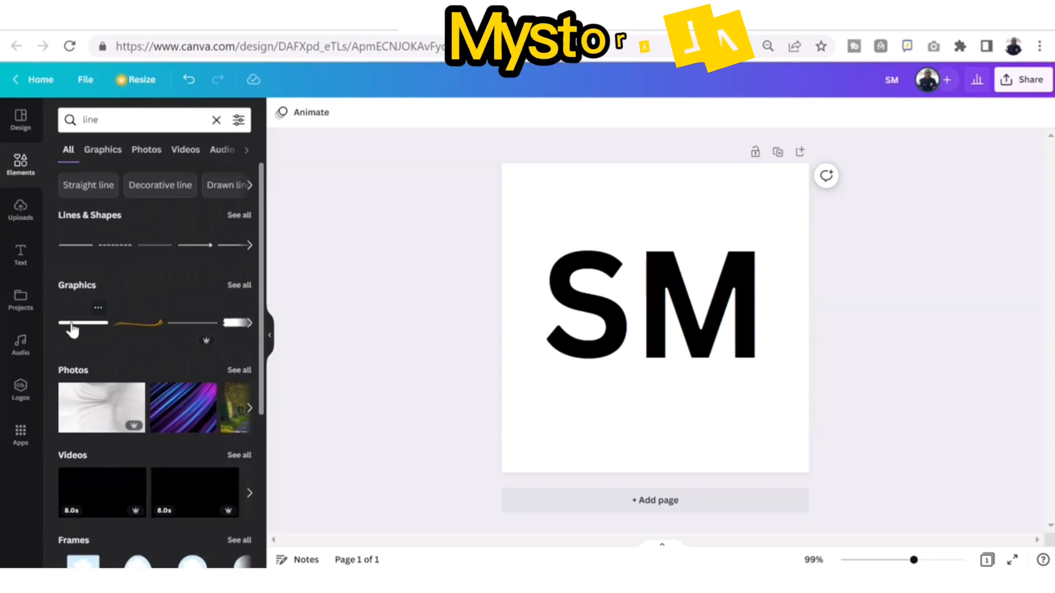
click(81, 247)
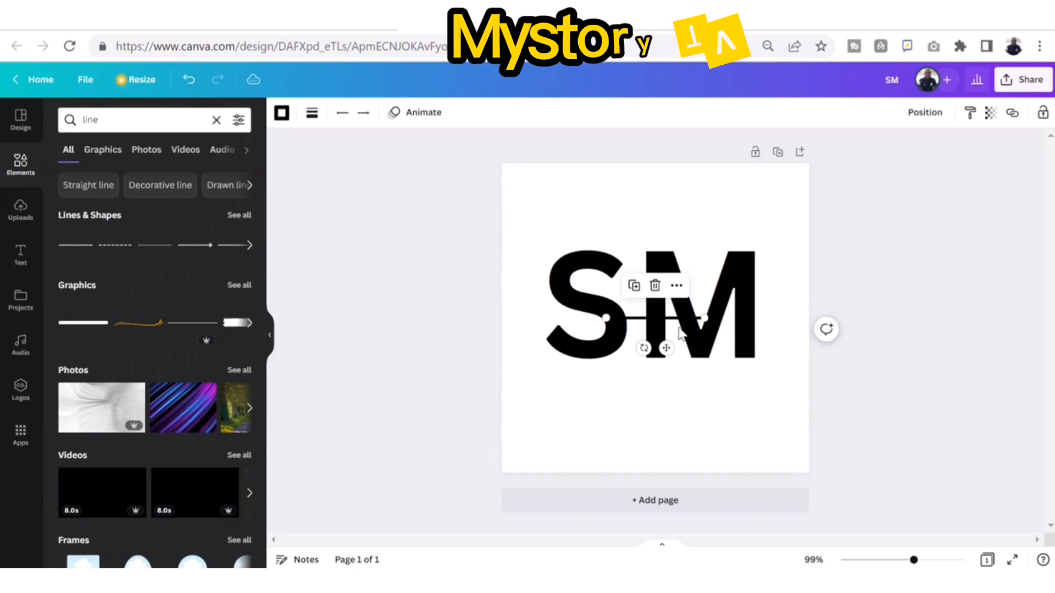
- Stretch and tilt the line diagonally from the S's upper left to the M's lower right, about 408 long at 26°
drag(714, 324, 768, 317)
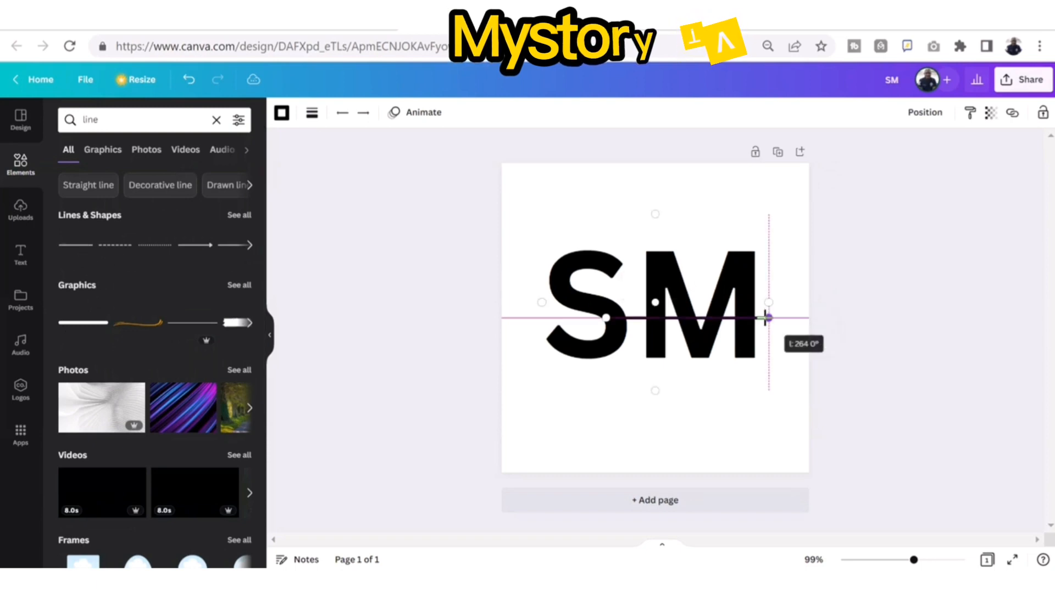
drag(605, 317, 567, 318)
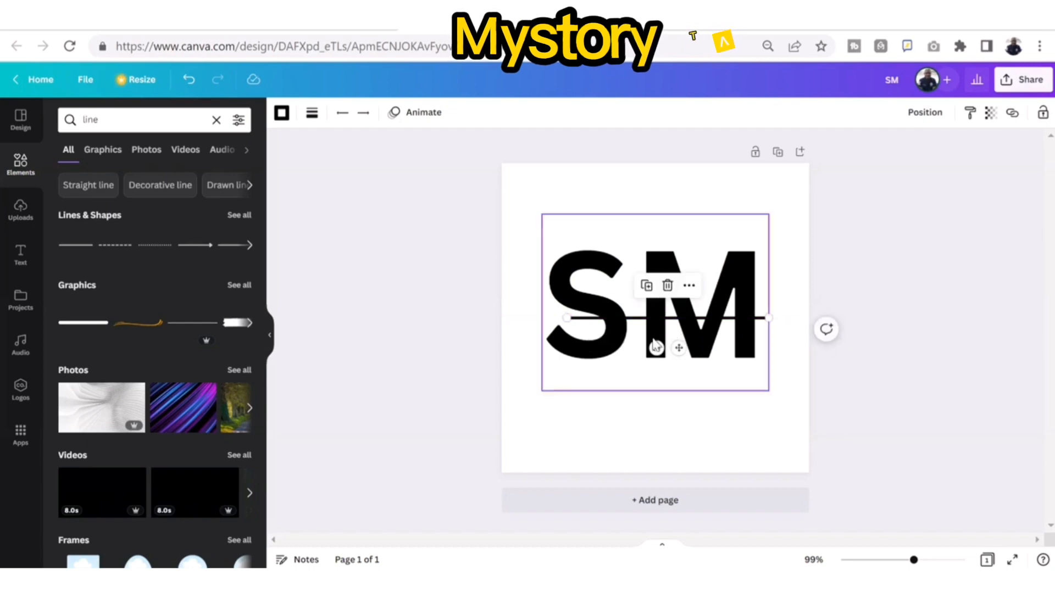
mouse_move(655, 348)
mouse_down()
mouse_move(607, 353)
mouse_move(638, 345)
mouse_up()
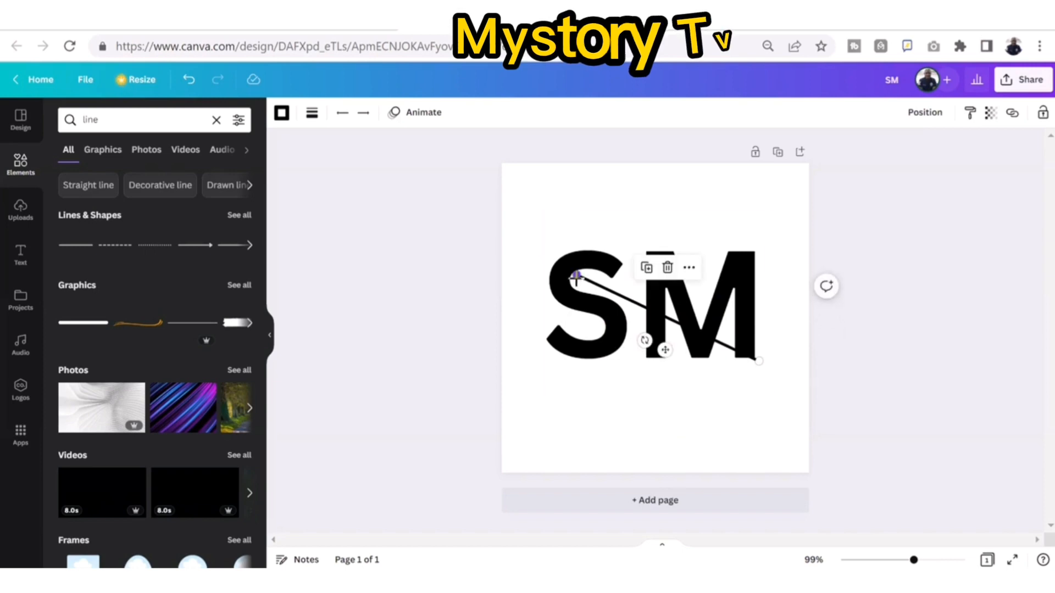
drag(575, 277, 542, 256)
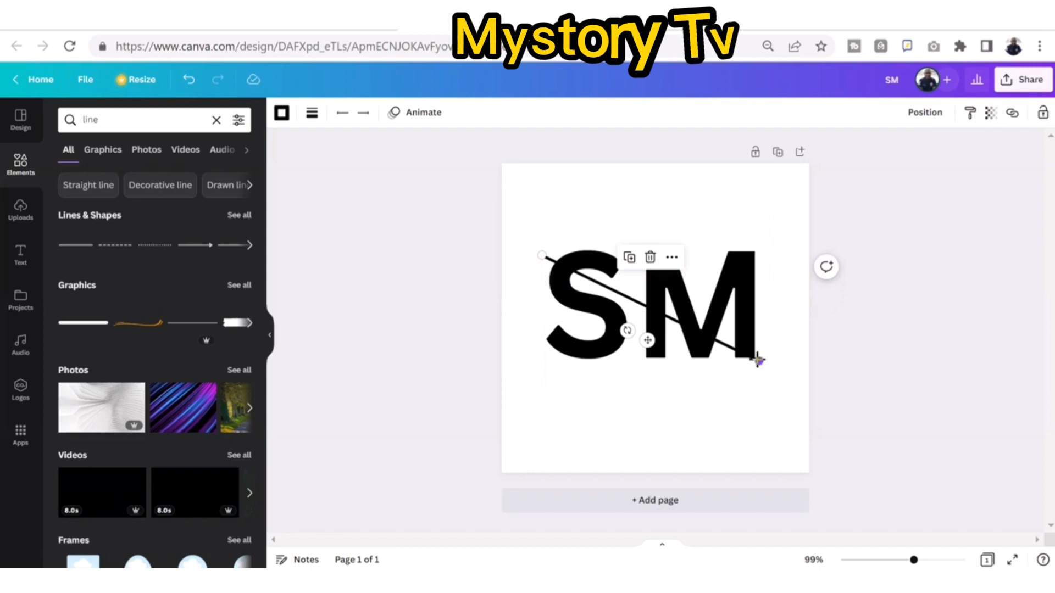
drag(757, 360, 768, 364)
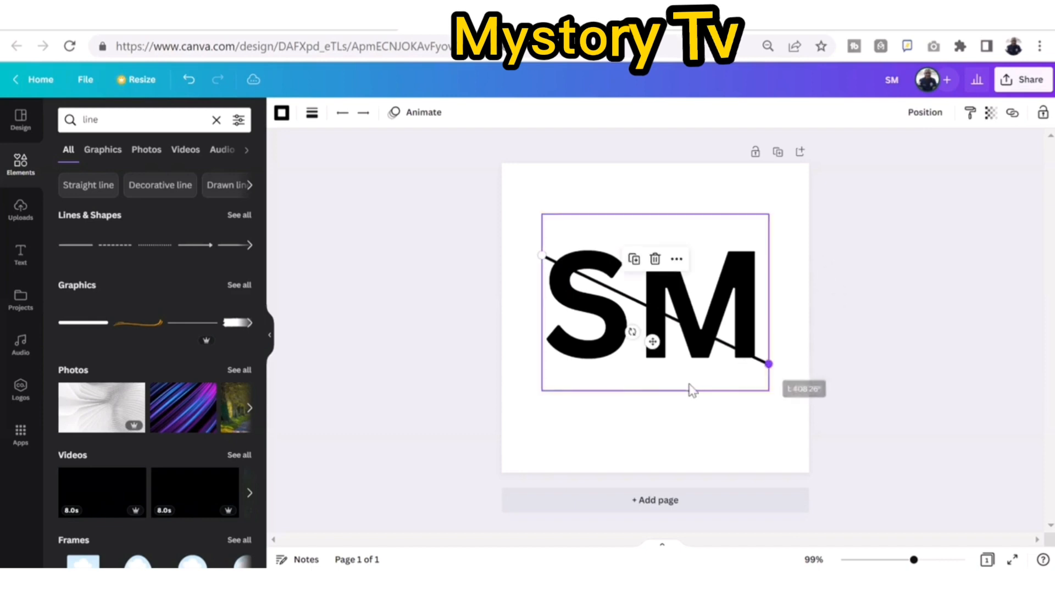
click(589, 438)
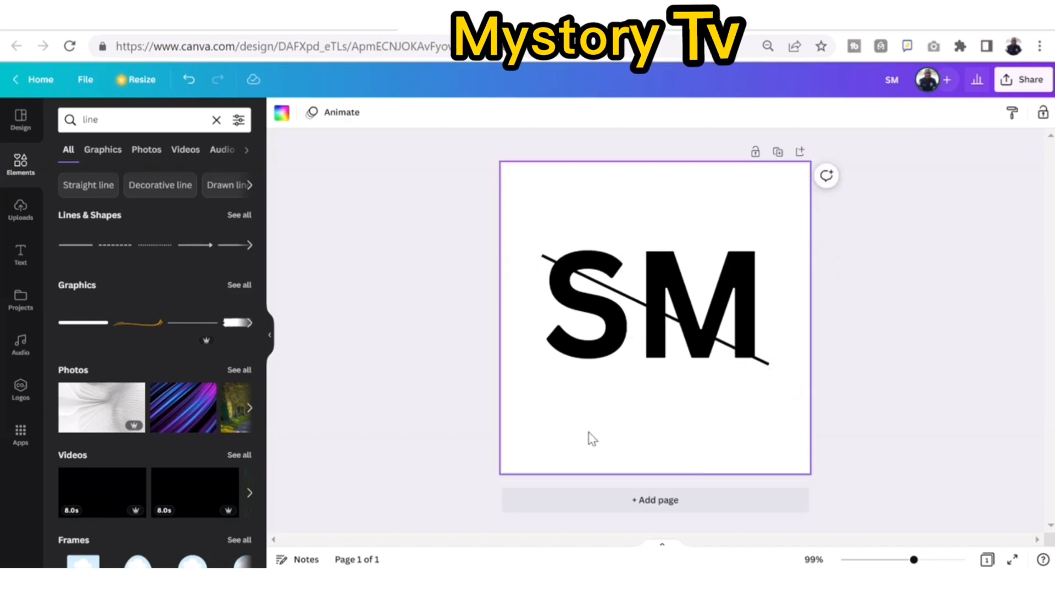
- Set the diagonal line's weight to 11
click(615, 290)
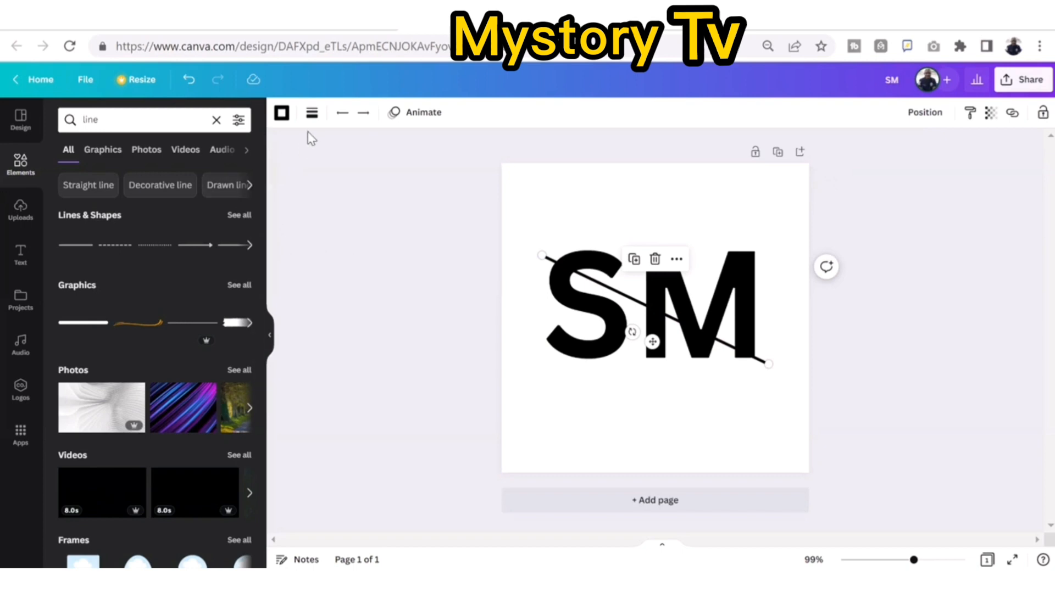
click(311, 115)
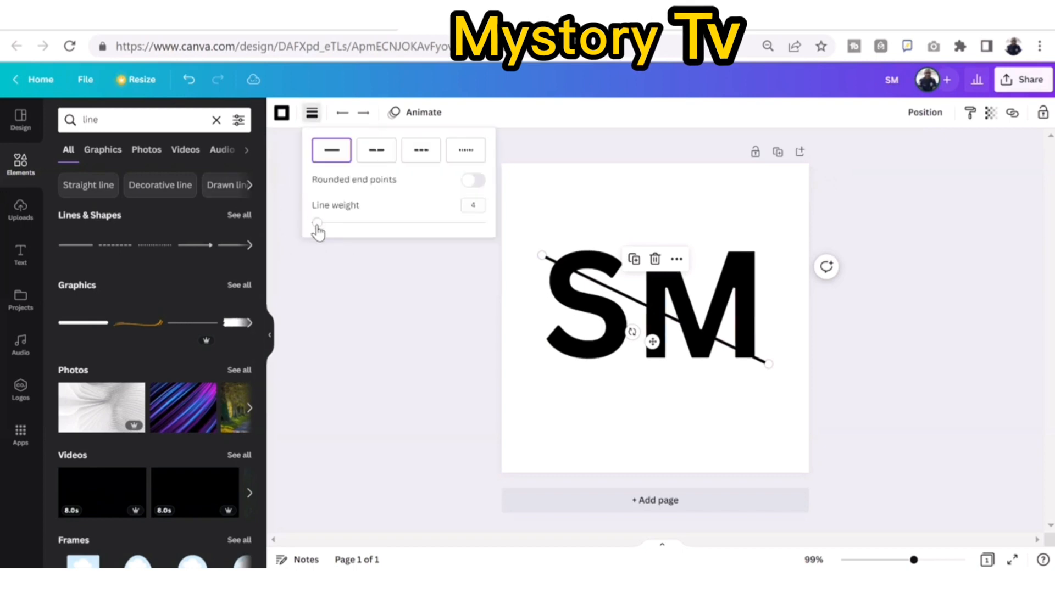
drag(318, 228, 329, 232)
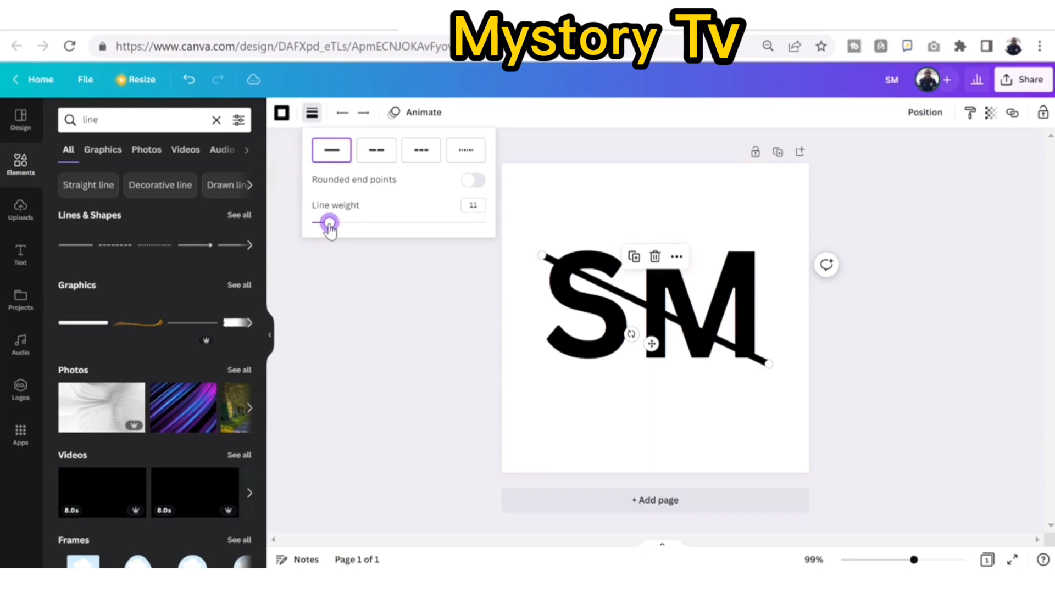
click(555, 431)
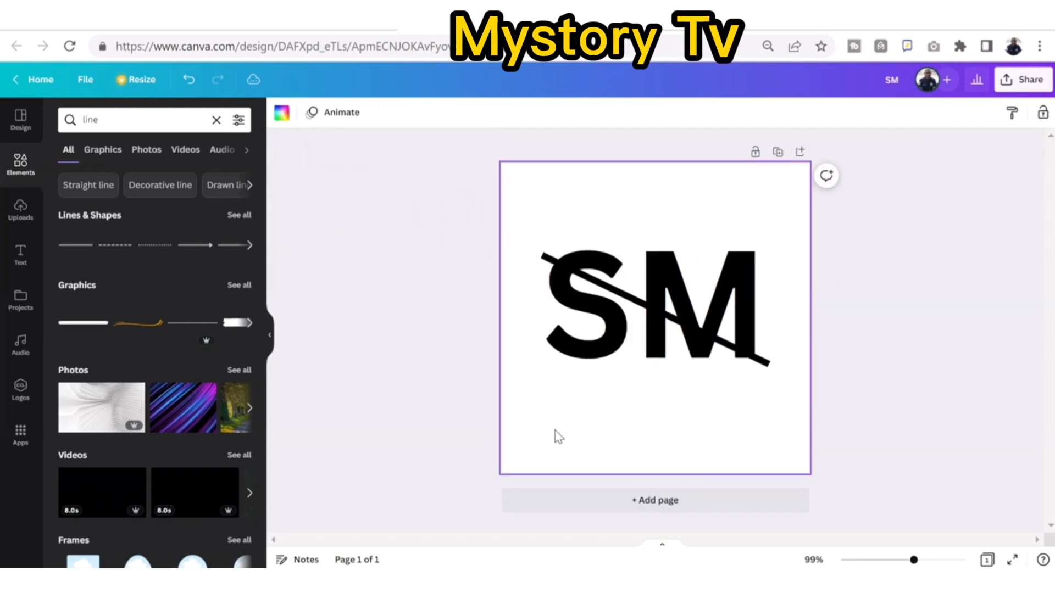
click(387, 363)
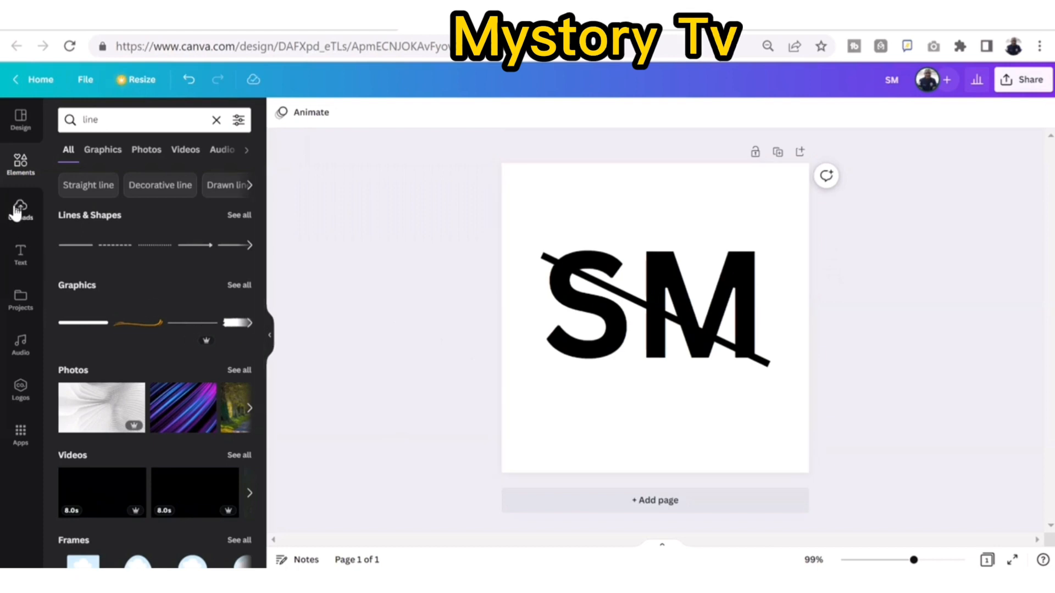
- Add a square shape to the page and fill it with the default pink
click(22, 174)
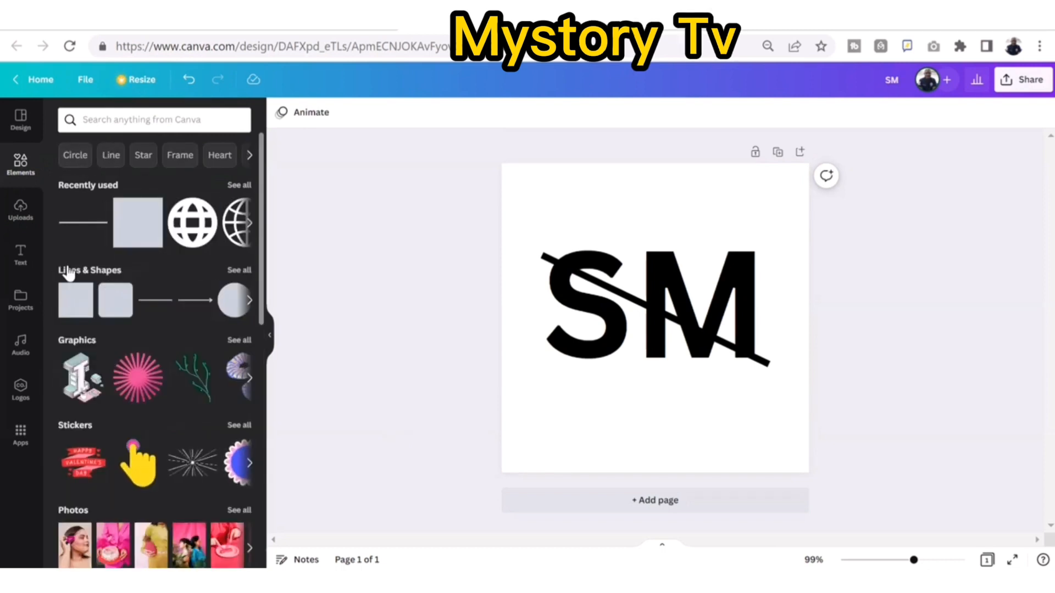
click(68, 313)
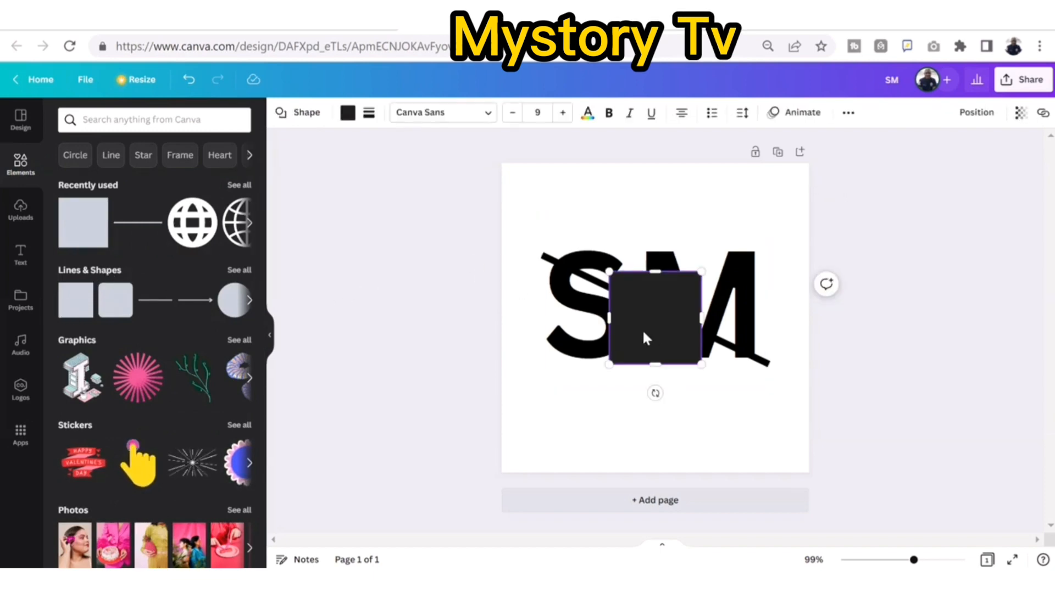
click(348, 113)
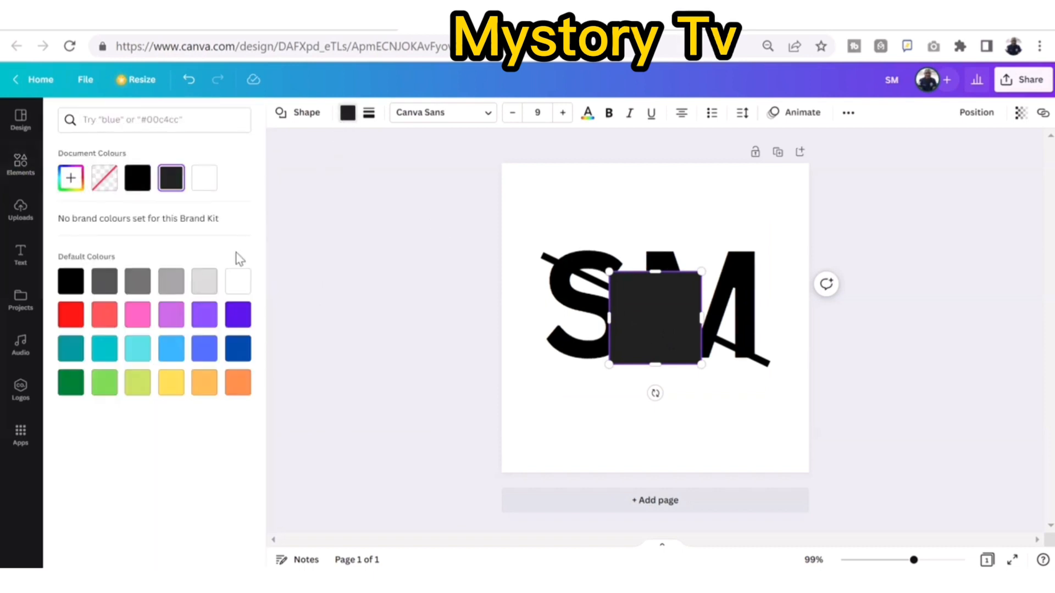
click(134, 319)
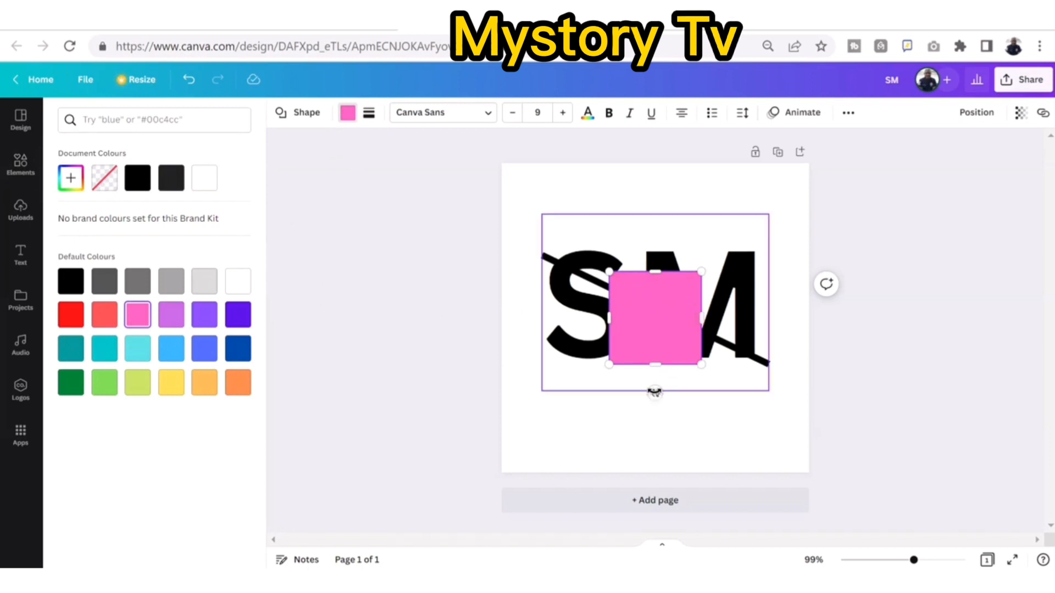
- Rotate the pink square parallel to the diagonal line, align its lower edge with the line, and stretch it over the page area above
drag(654, 392, 594, 412)
drag(659, 341, 604, 247)
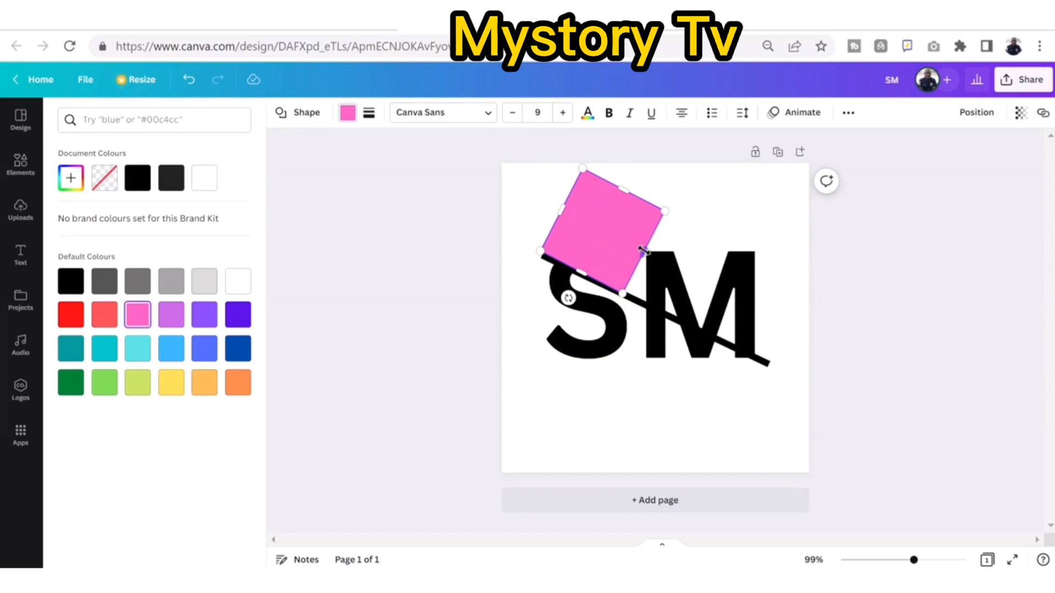
drag(642, 251, 813, 340)
drag(560, 211, 481, 144)
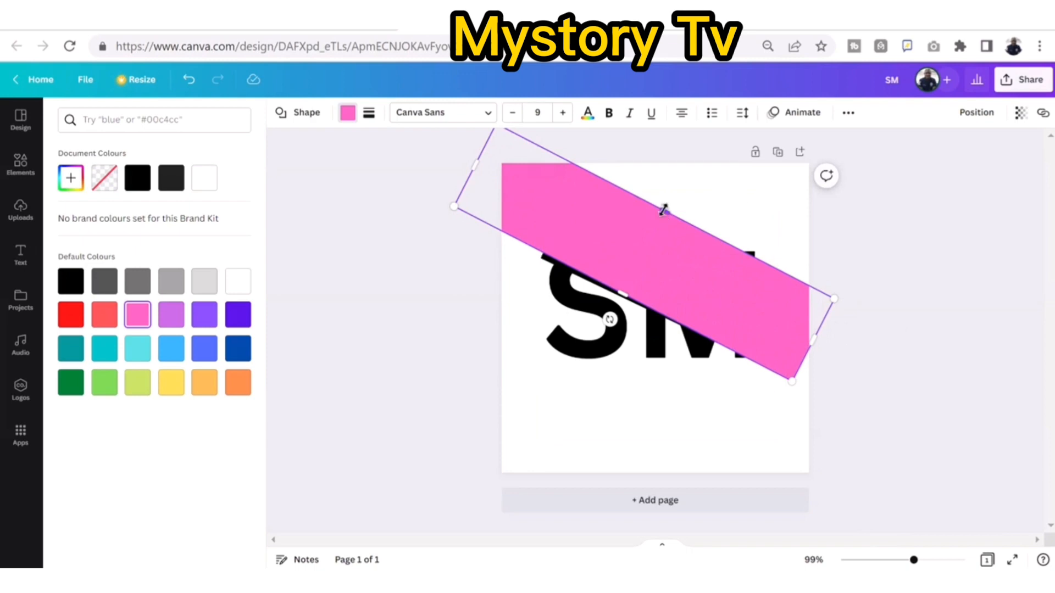
drag(664, 208, 771, 132)
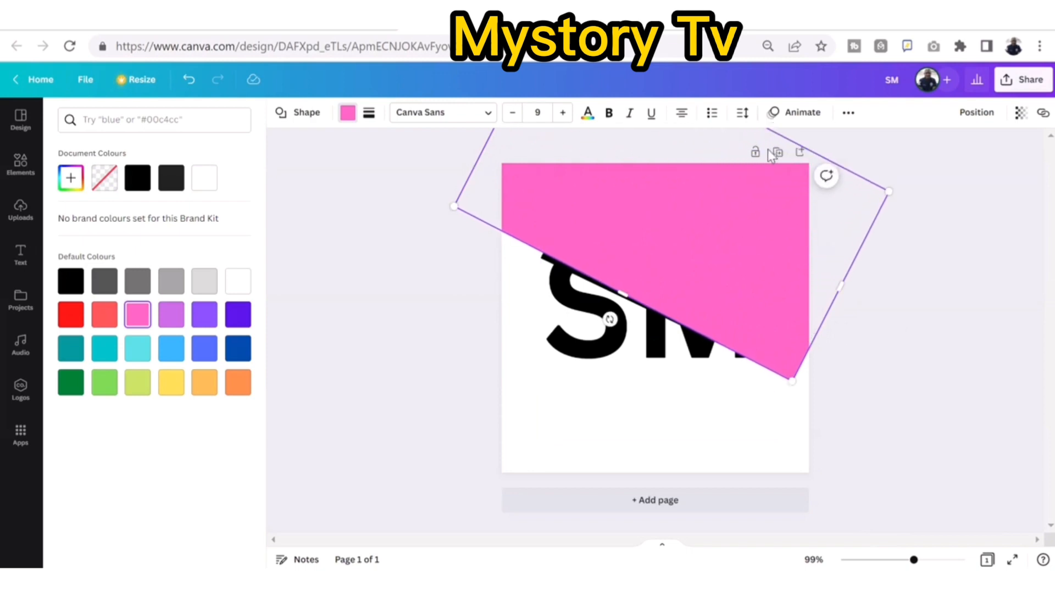
drag(844, 286, 881, 303)
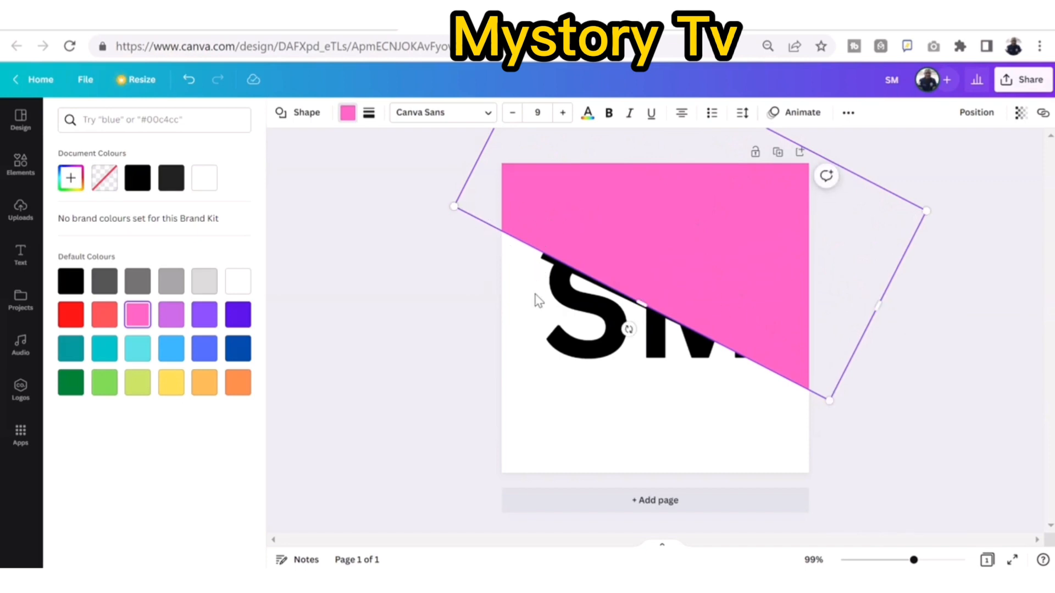
- Realign the pink shape above the line so its lower edge runs parallel along the diagonal line
click(573, 420)
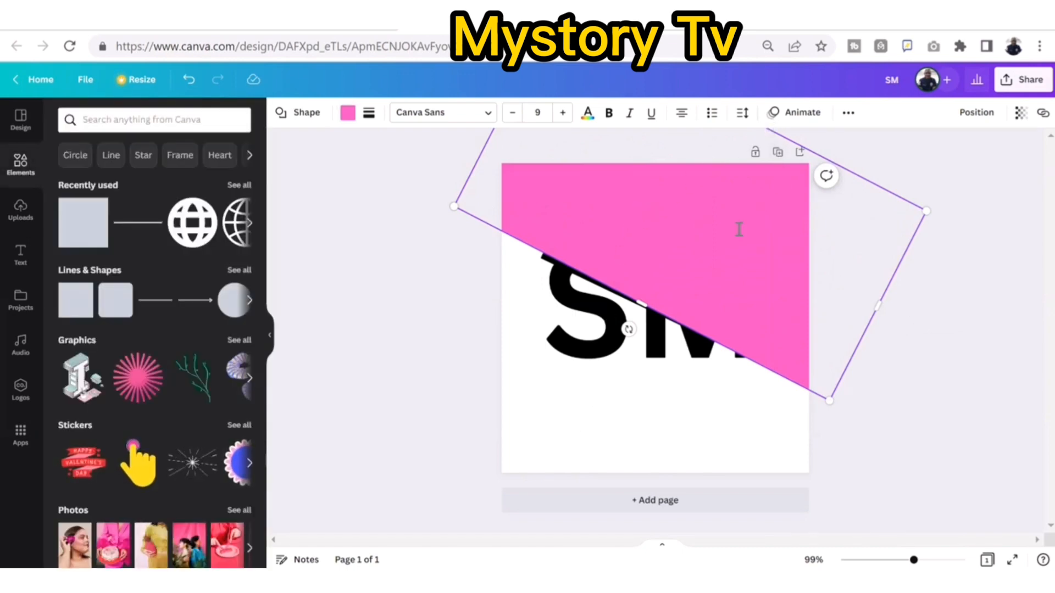
drag(585, 226, 607, 231)
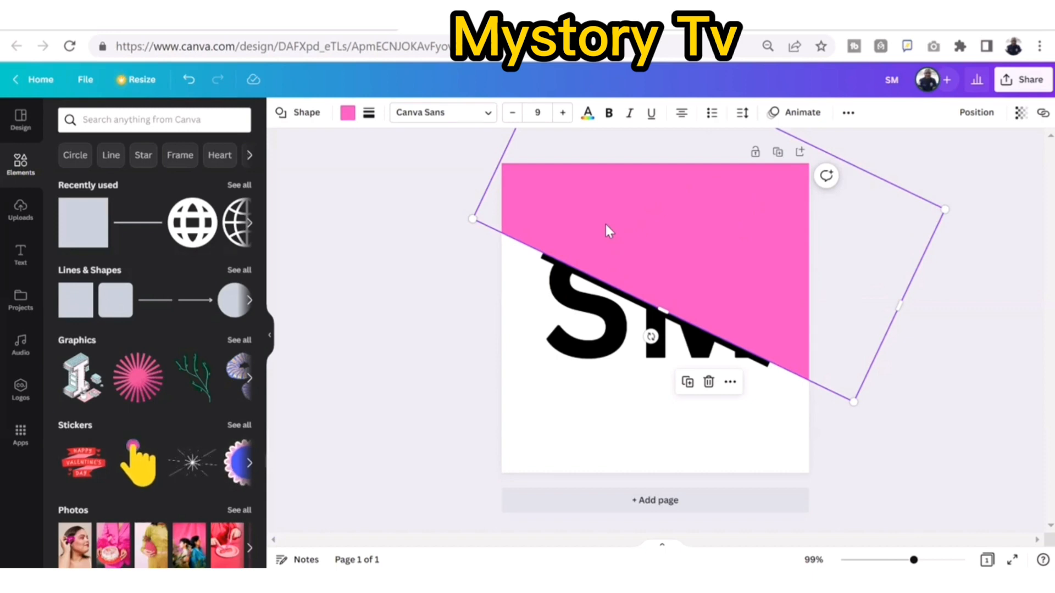
- Duplicate the pink shape, turn the copy to about -160°, and place it over the page area below the diagonal line
right_click(606, 226)
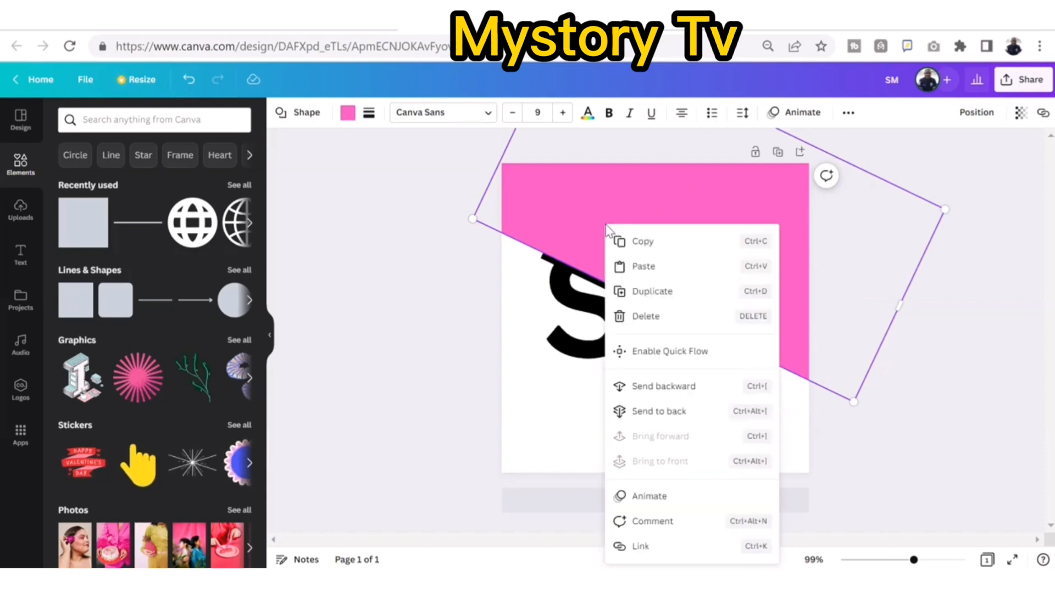
click(635, 293)
drag(653, 243, 587, 348)
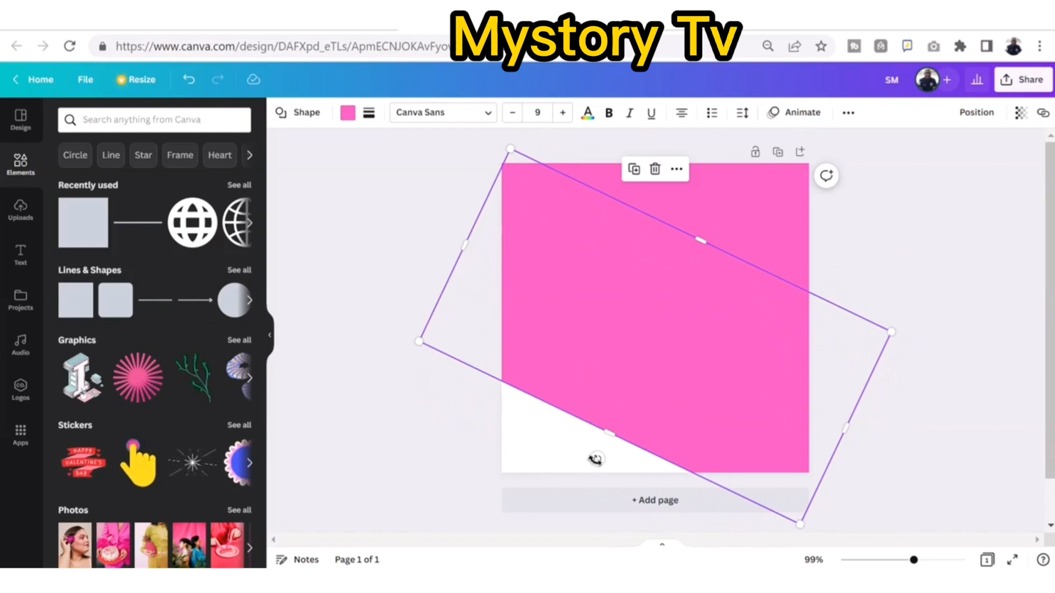
drag(598, 458, 732, 154)
drag(724, 155, 717, 162)
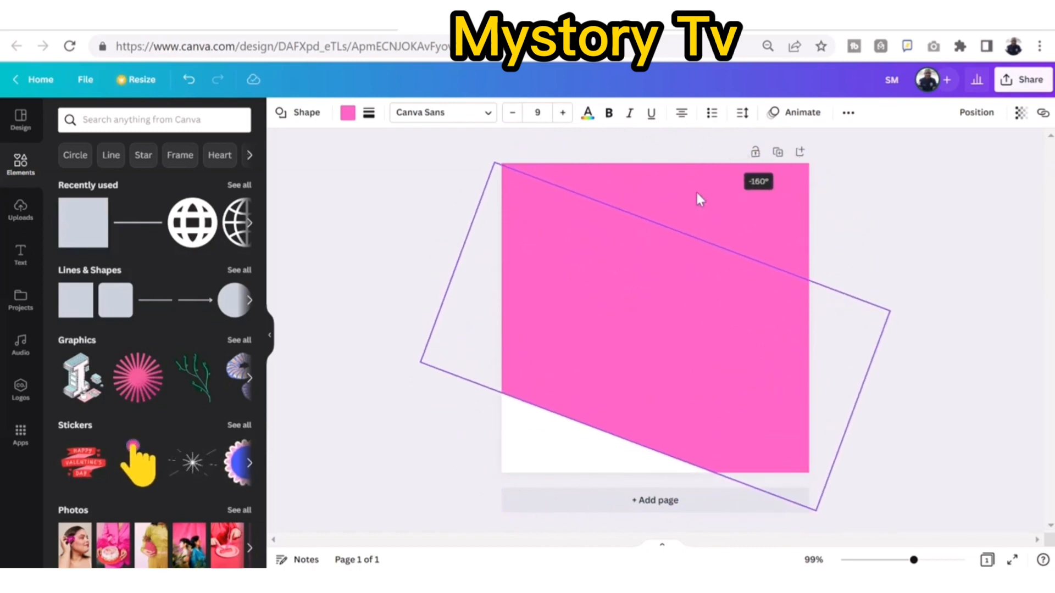
drag(579, 455, 549, 476)
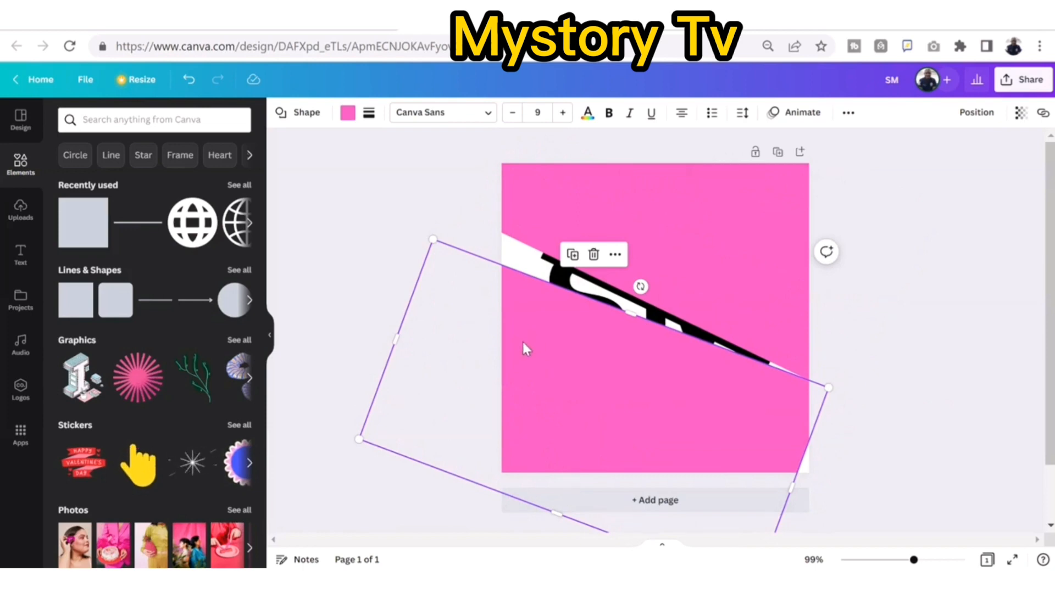
- Rotate the lower pink copy to -154° and fit its upper edge along the diagonal line
drag(542, 385, 523, 368)
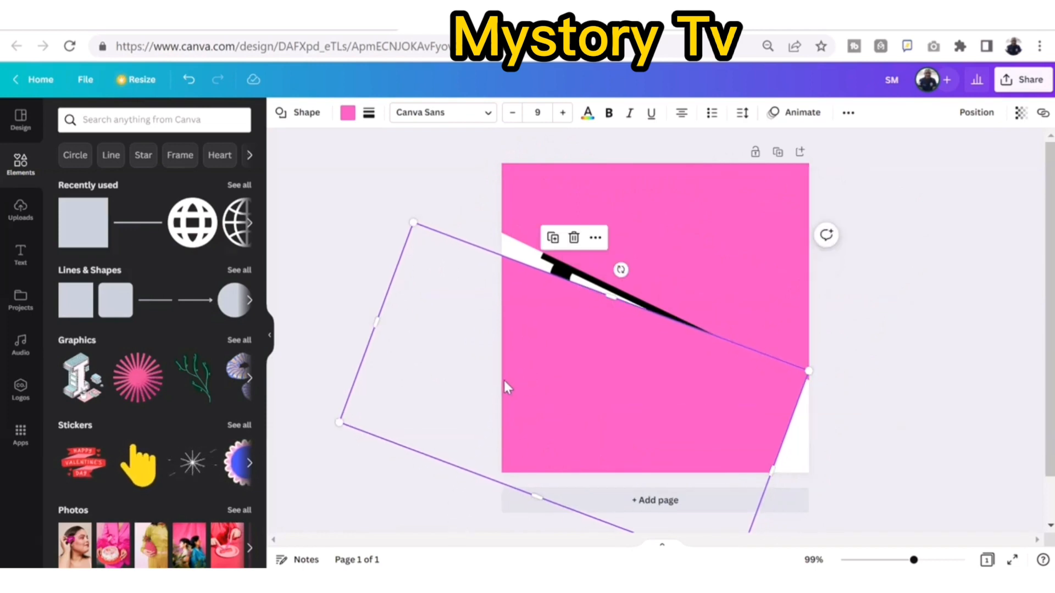
drag(503, 381, 479, 392)
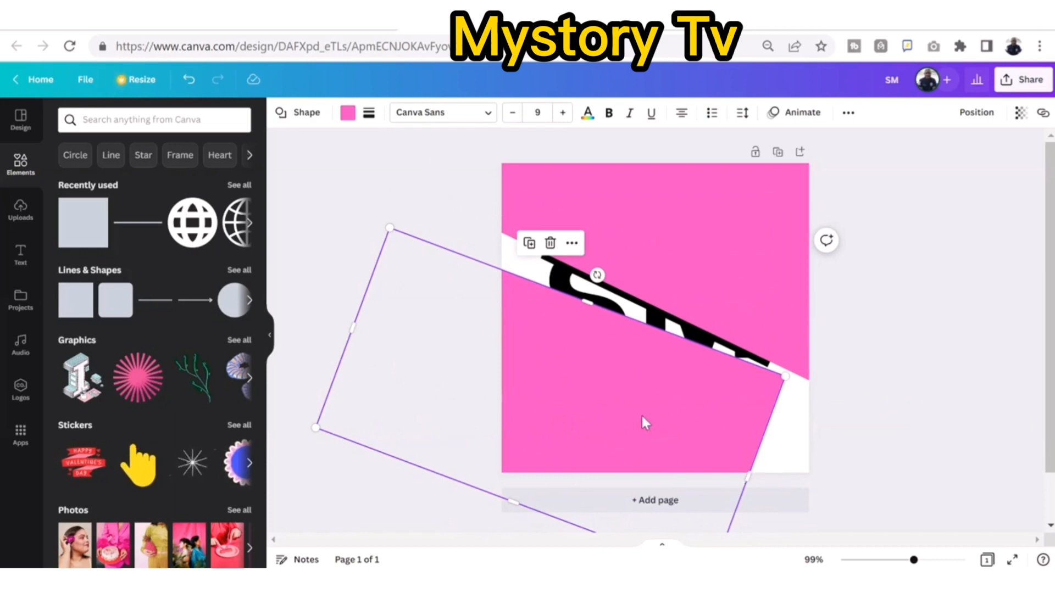
drag(596, 274, 604, 275)
drag(539, 360, 553, 343)
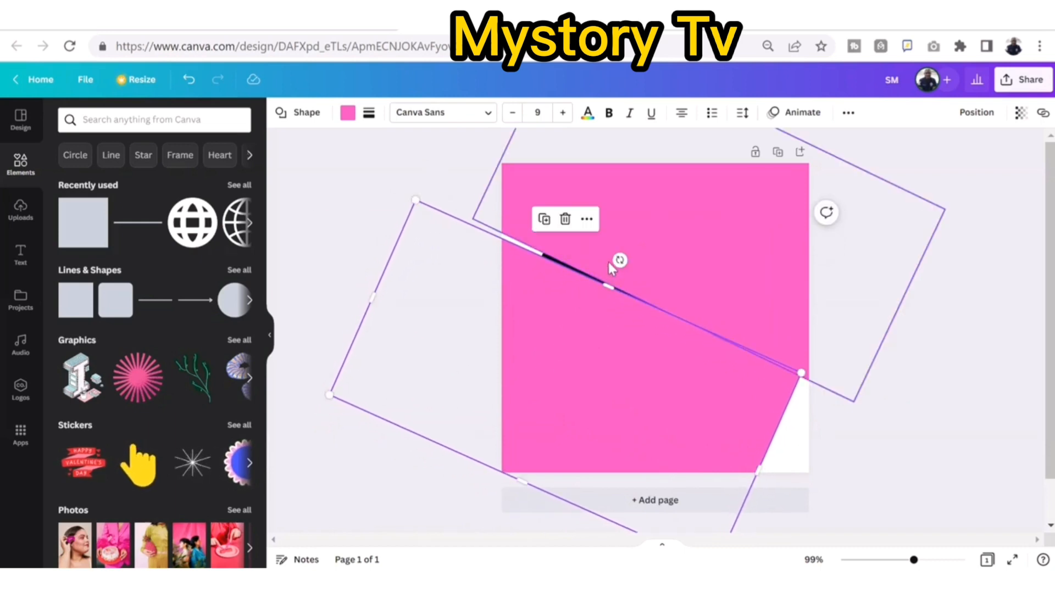
drag(617, 259, 624, 259)
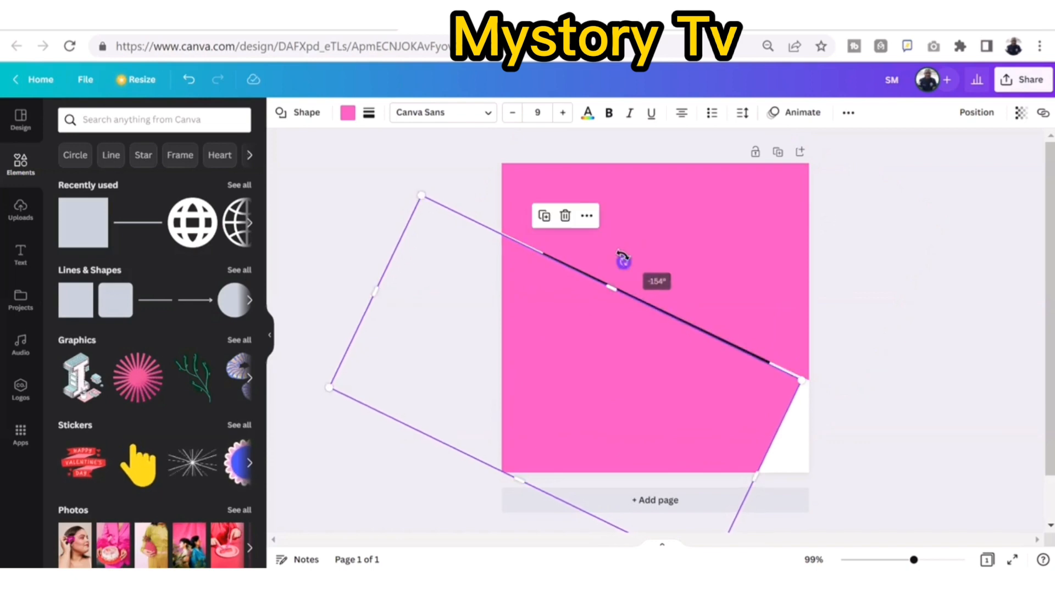
click(334, 229)
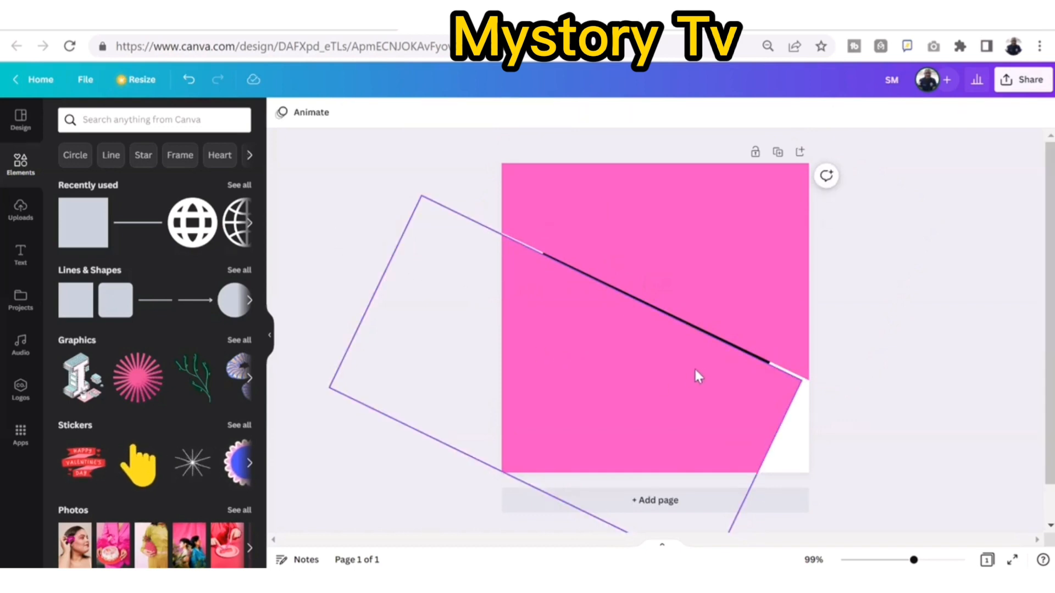
- Lengthen the lower pink shape so it covers the page's lower-right corner
click(714, 382)
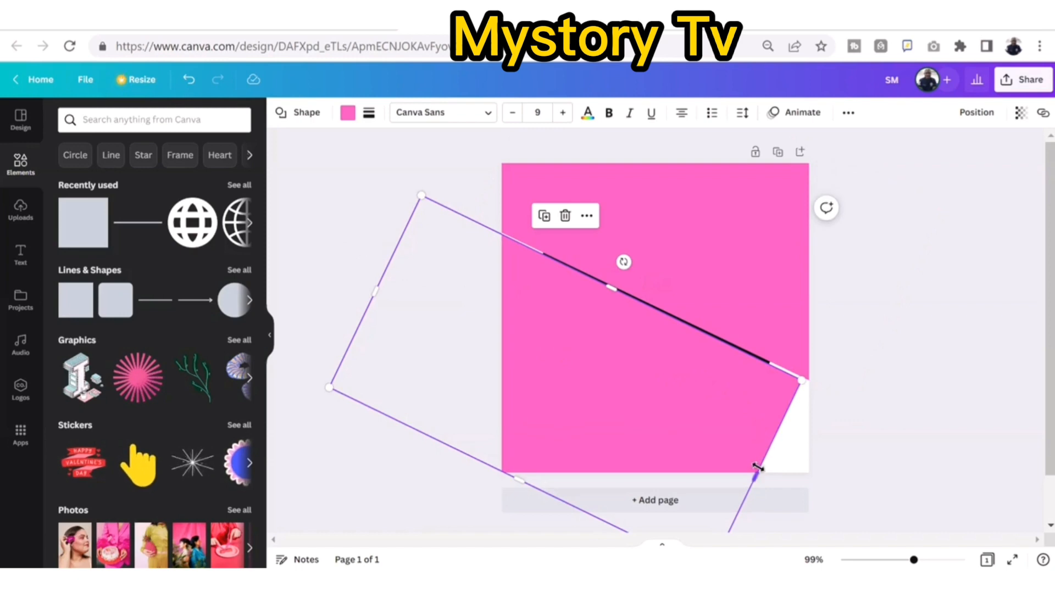
drag(756, 474, 827, 508)
click(354, 219)
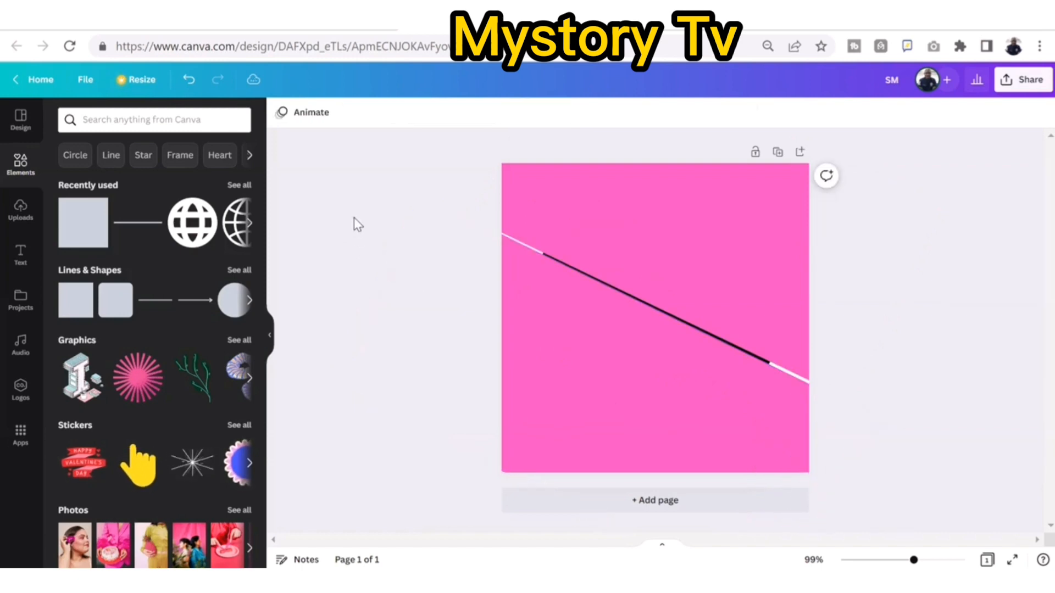
- Duplicate the page with both pink shapes on it
click(777, 152)
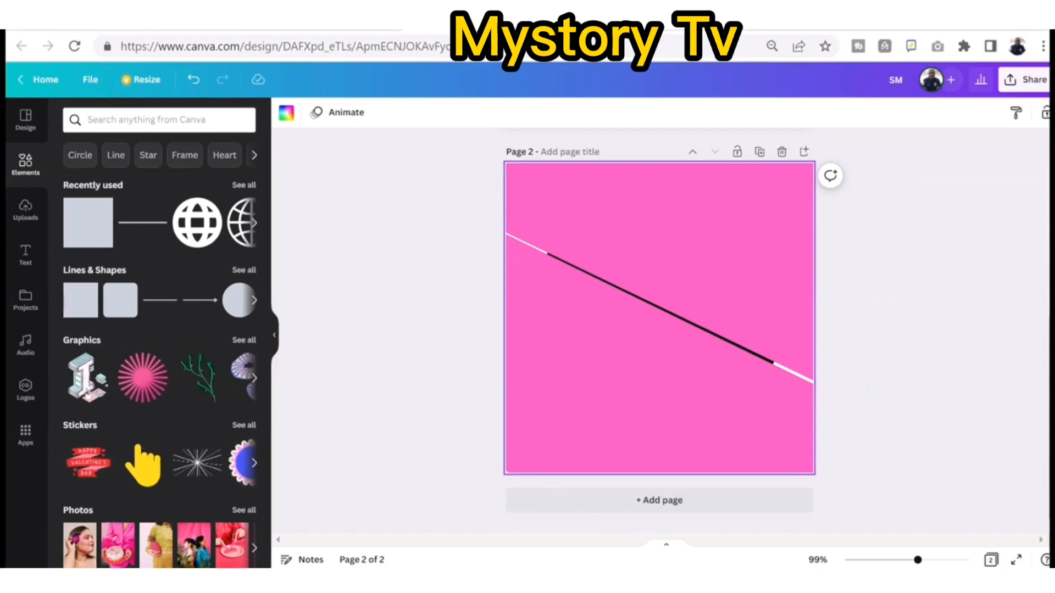
scroll(660, 319, up, 4)
scroll(659, 318, up, 2)
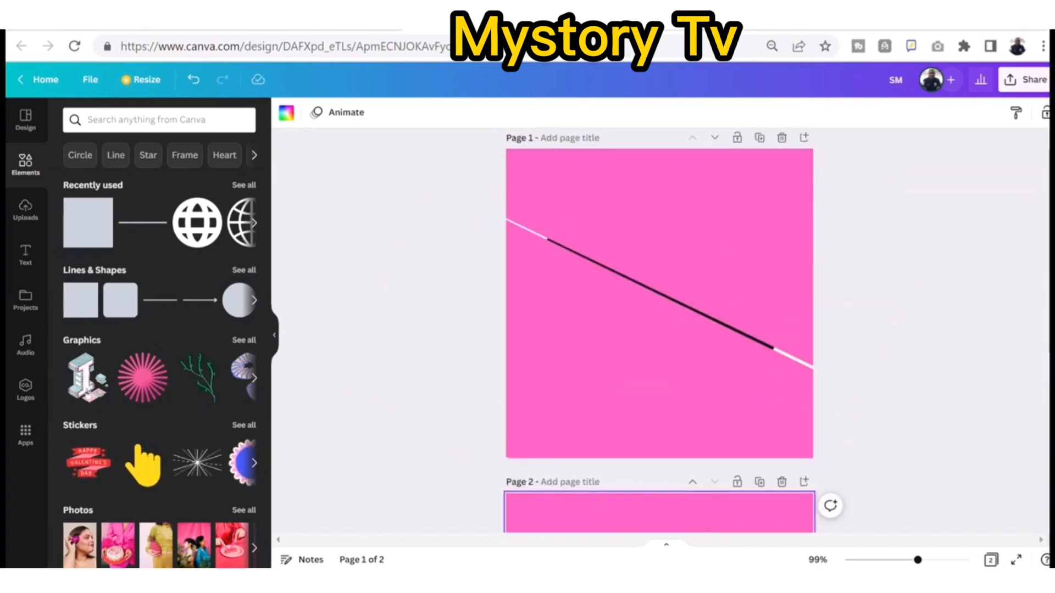
- On page 1, fill the upper pink shape with white and delete the lower pink shape
click(722, 248)
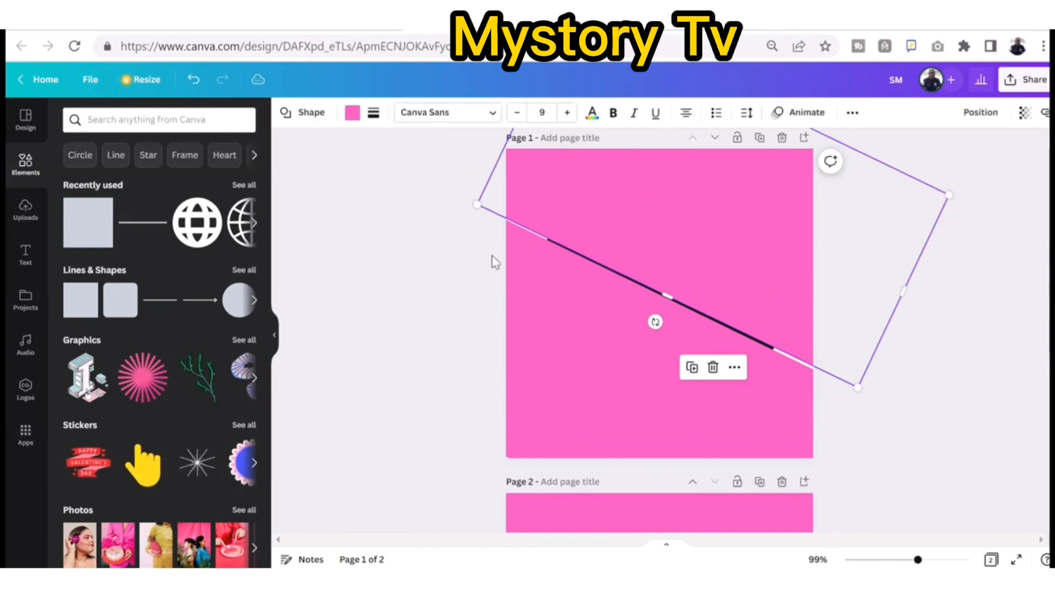
click(353, 119)
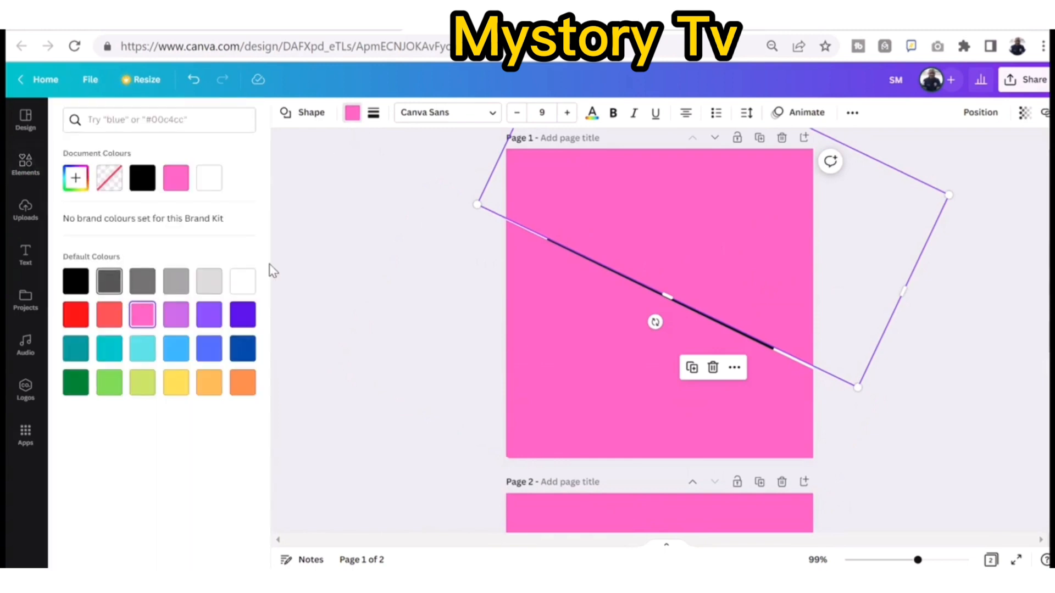
click(243, 280)
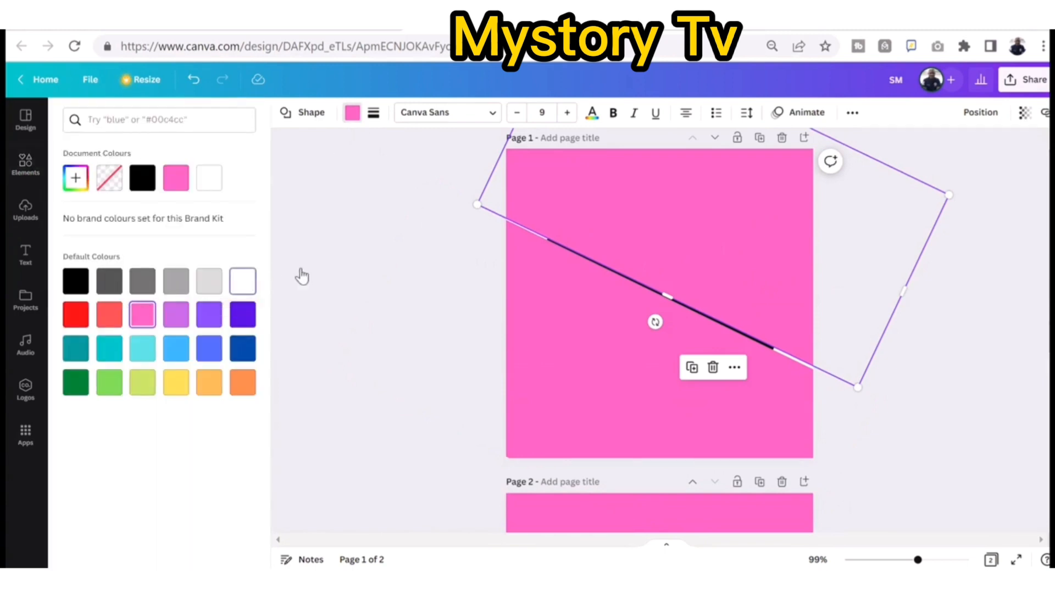
click(575, 403)
key(Delete)
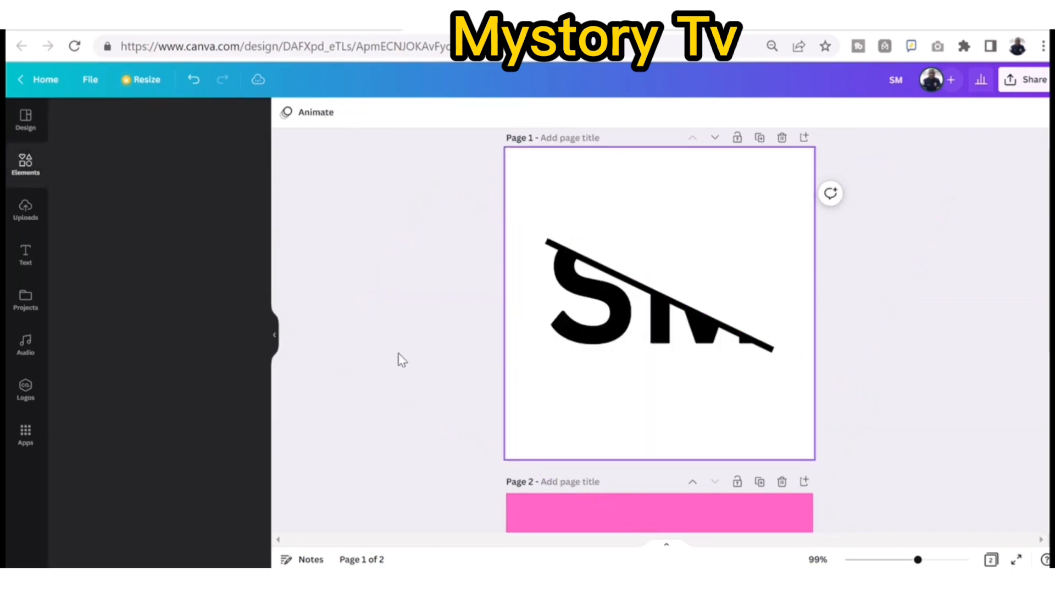
- On page 2, fill the lower pink shape with white and delete the upper pink shape
scroll(416, 372, down, 3)
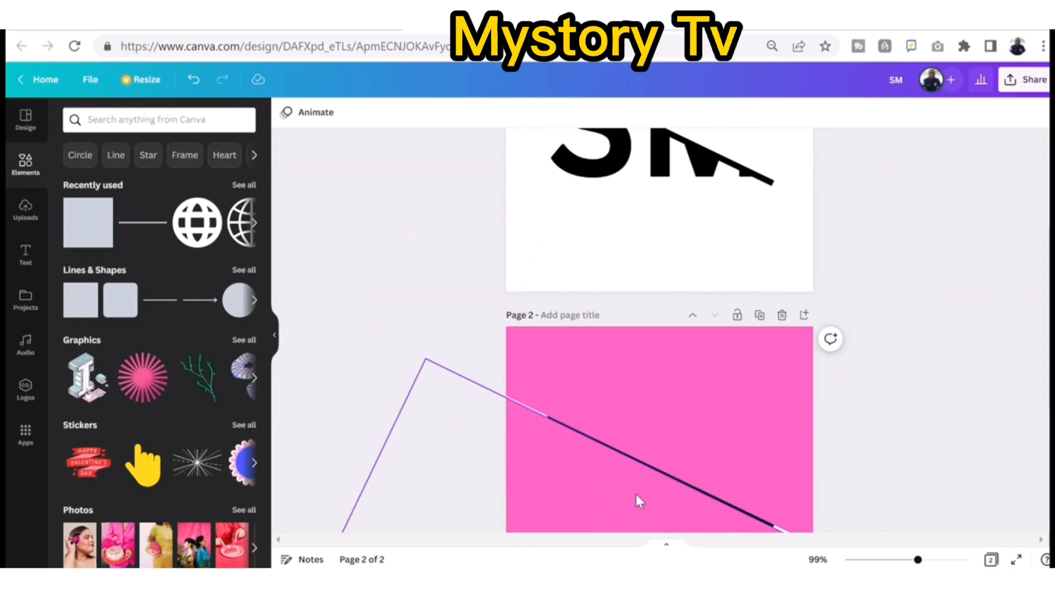
click(482, 405)
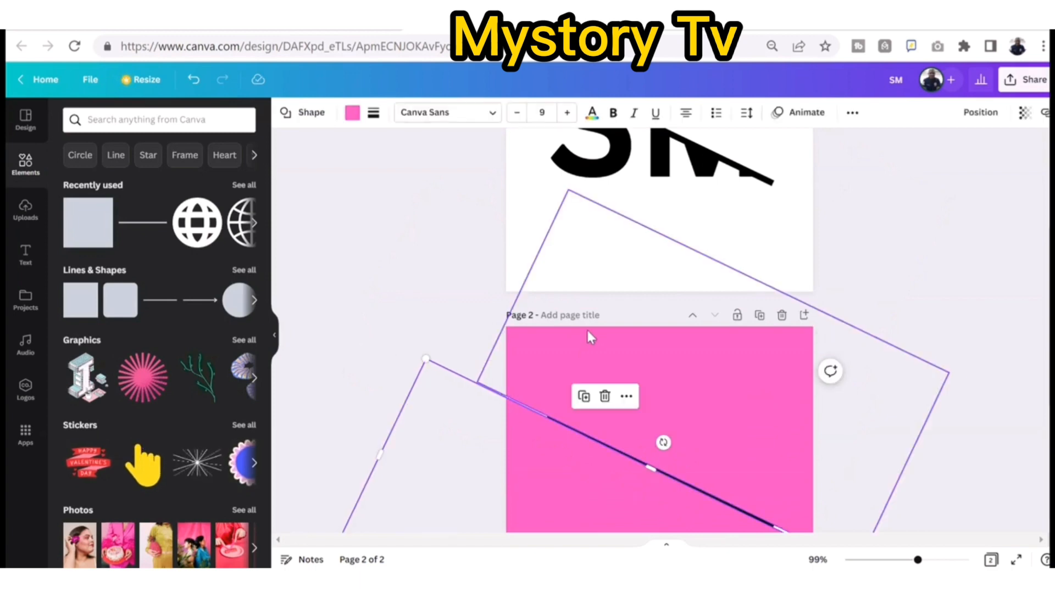
scroll(588, 331, down, 3)
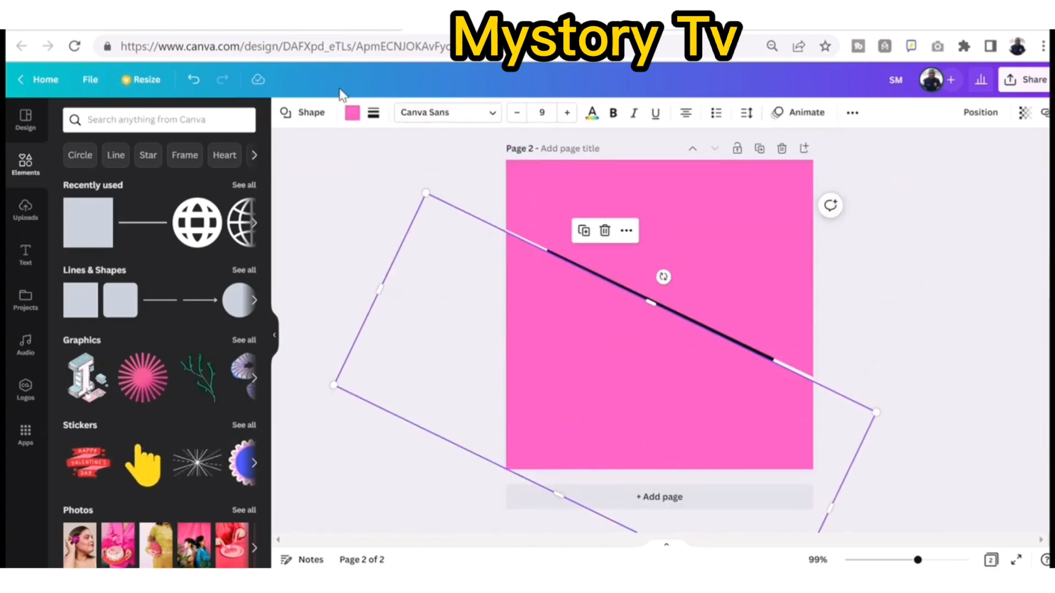
click(353, 115)
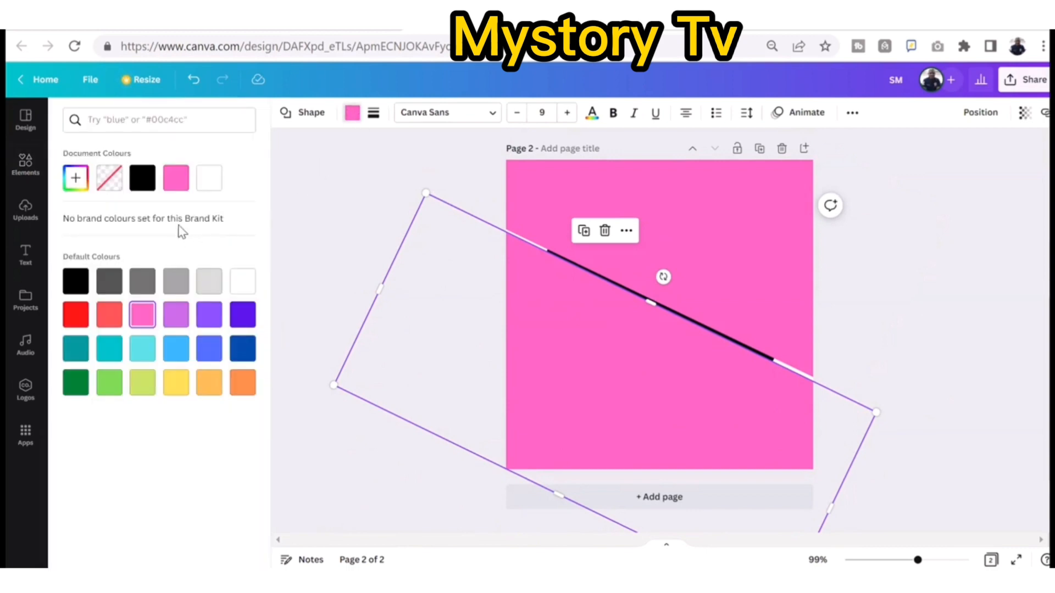
click(208, 177)
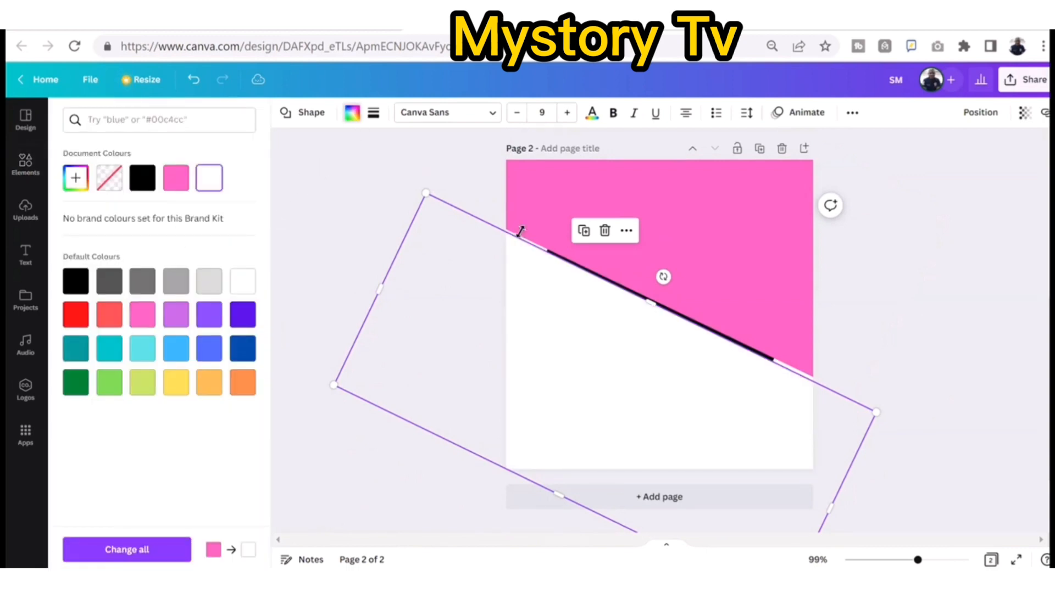
click(704, 223)
key(Delete)
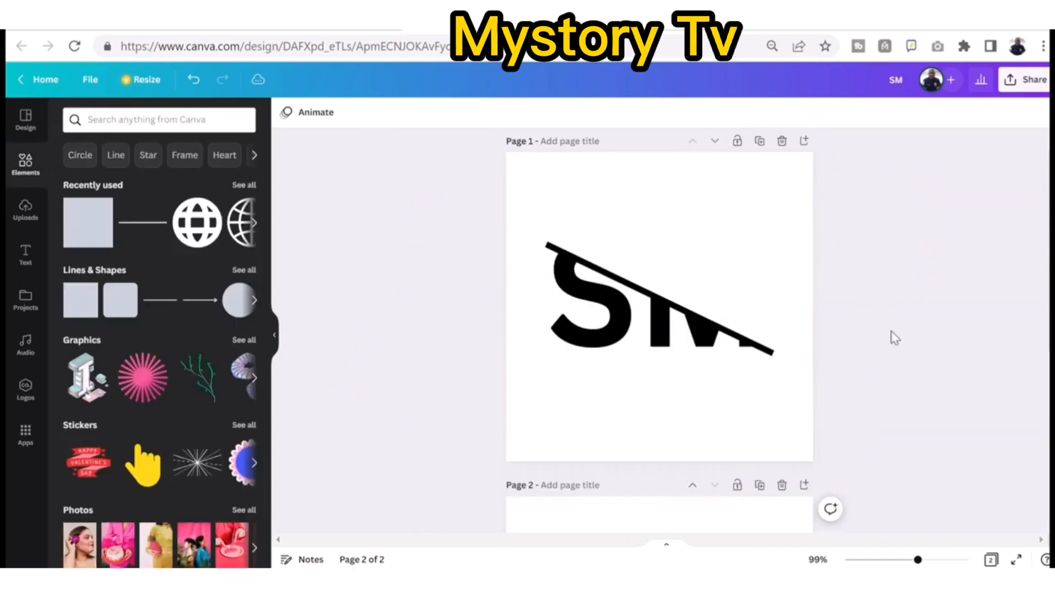
- Set up a PNG download of the design with a transparent background
scroll(896, 339, down, 5)
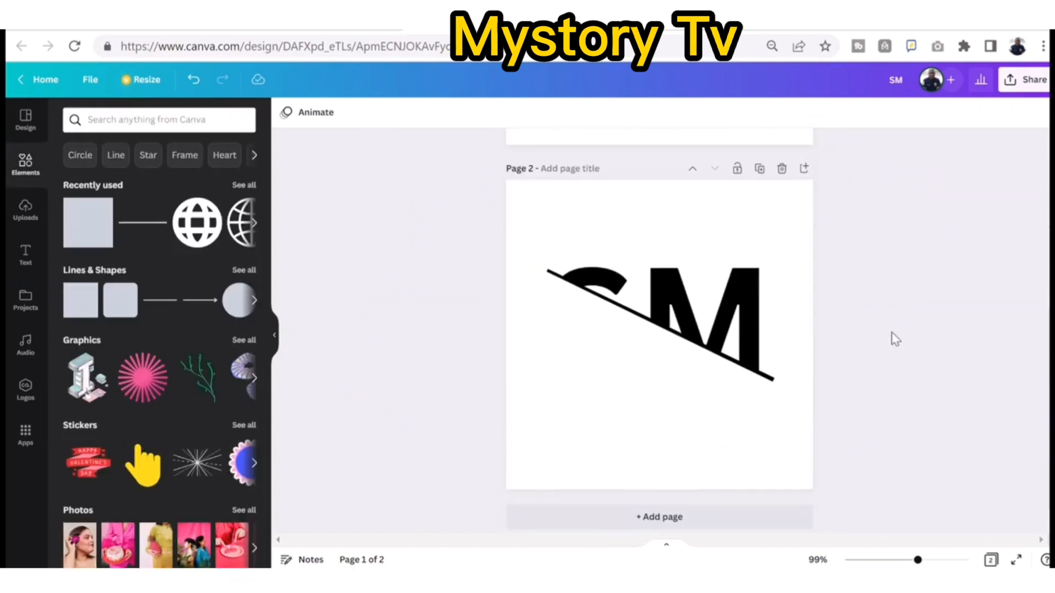
scroll(896, 339, up, 4)
scroll(895, 339, up, 2)
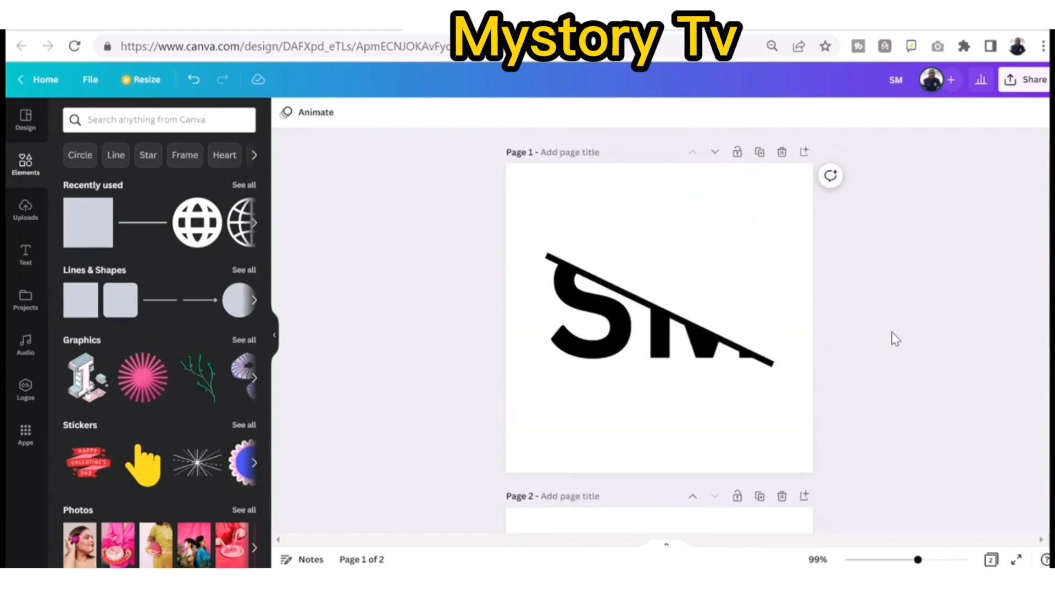
click(1032, 87)
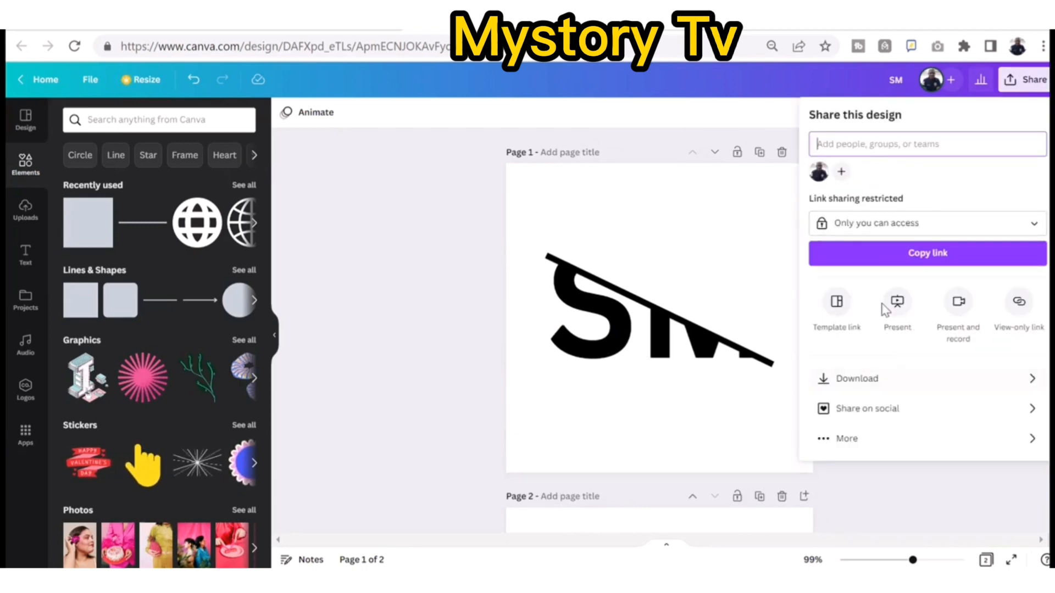
click(854, 380)
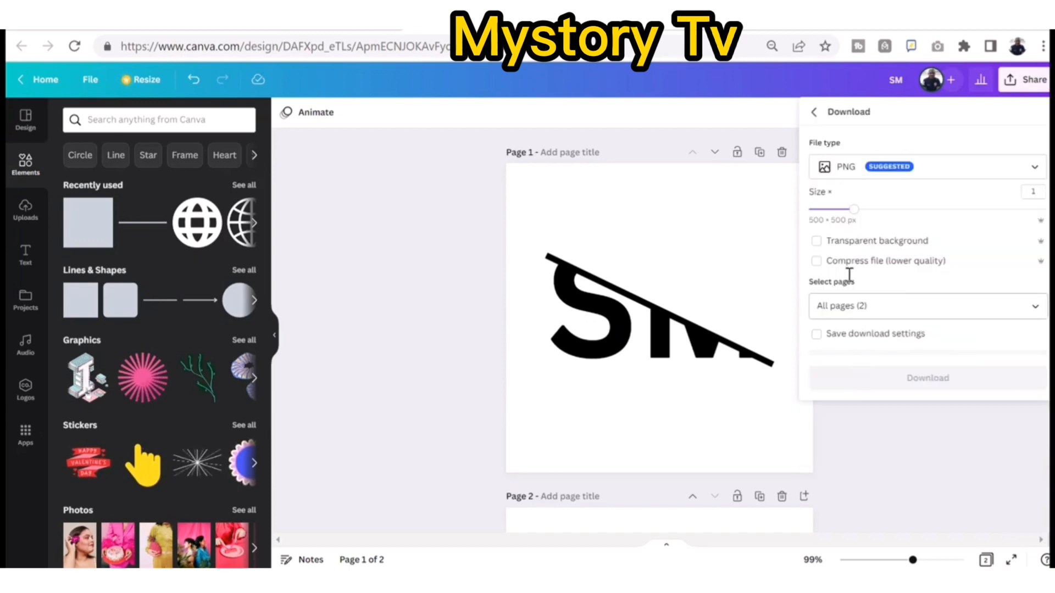
click(820, 244)
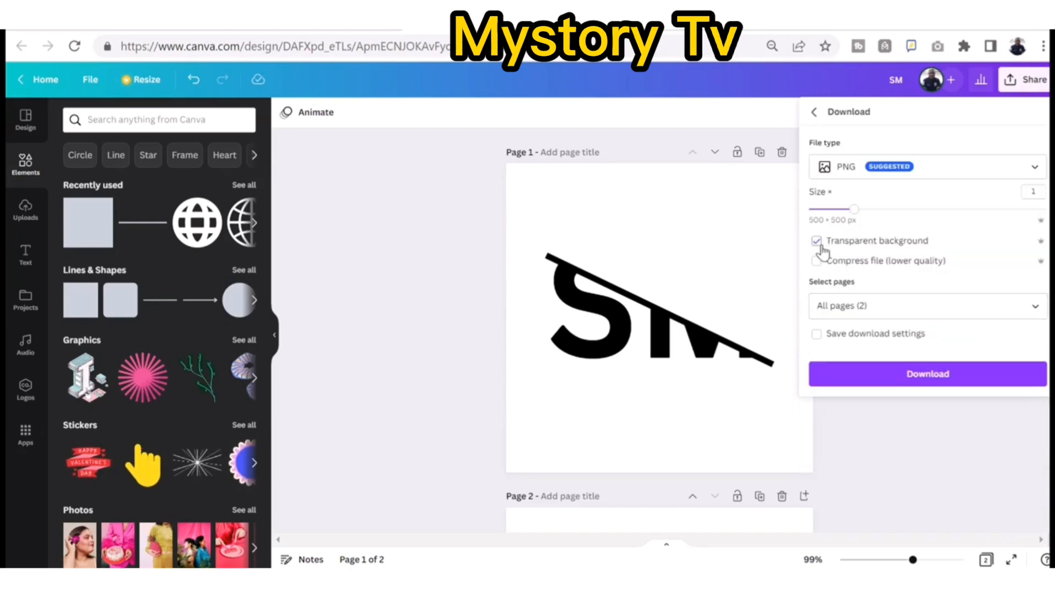
- Limit the download to page 2 by excluding page 1
click(874, 305)
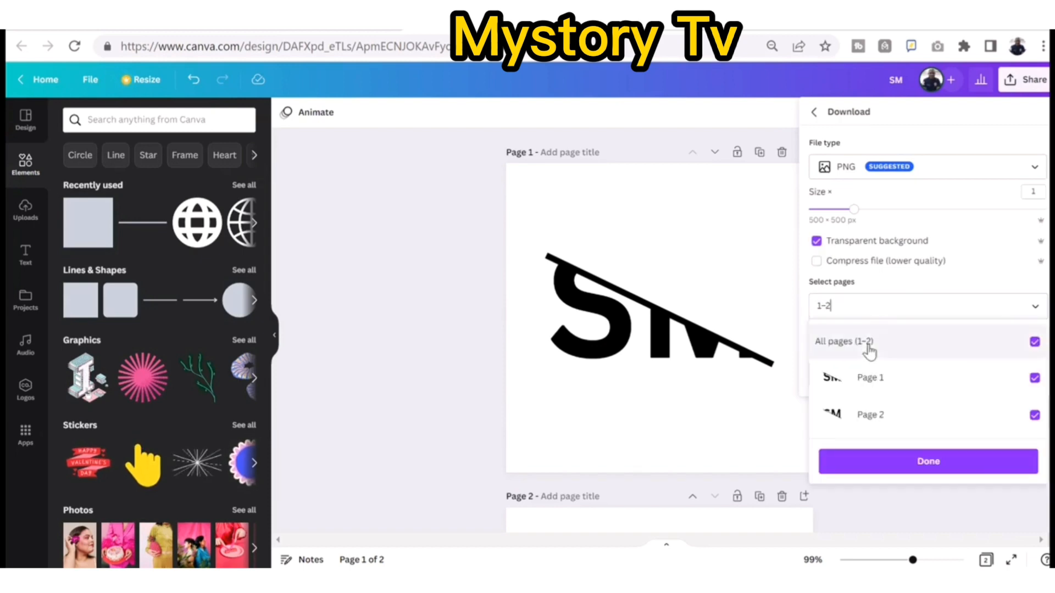
click(868, 386)
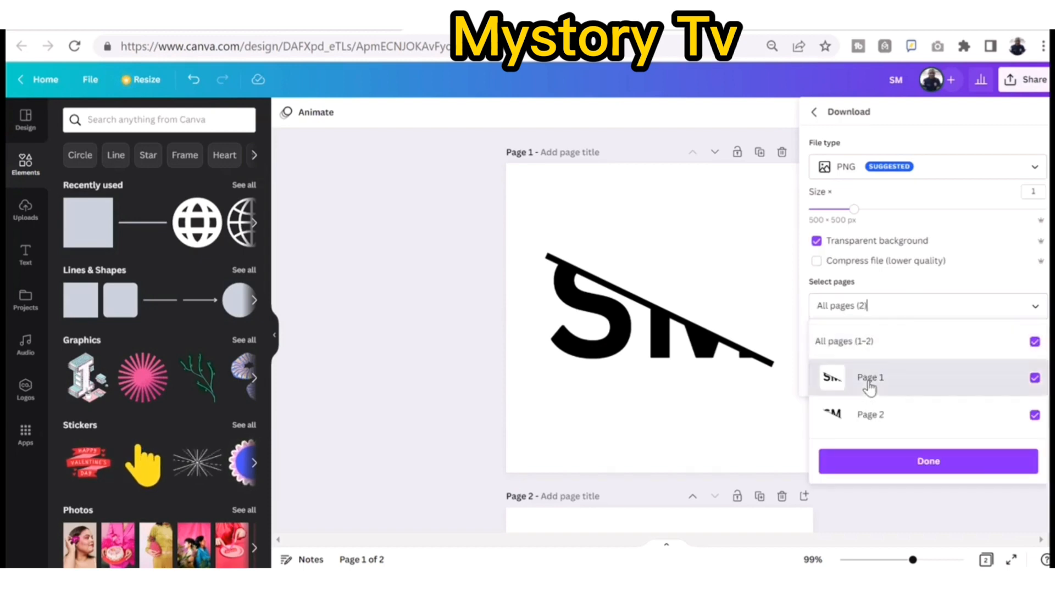
click(913, 469)
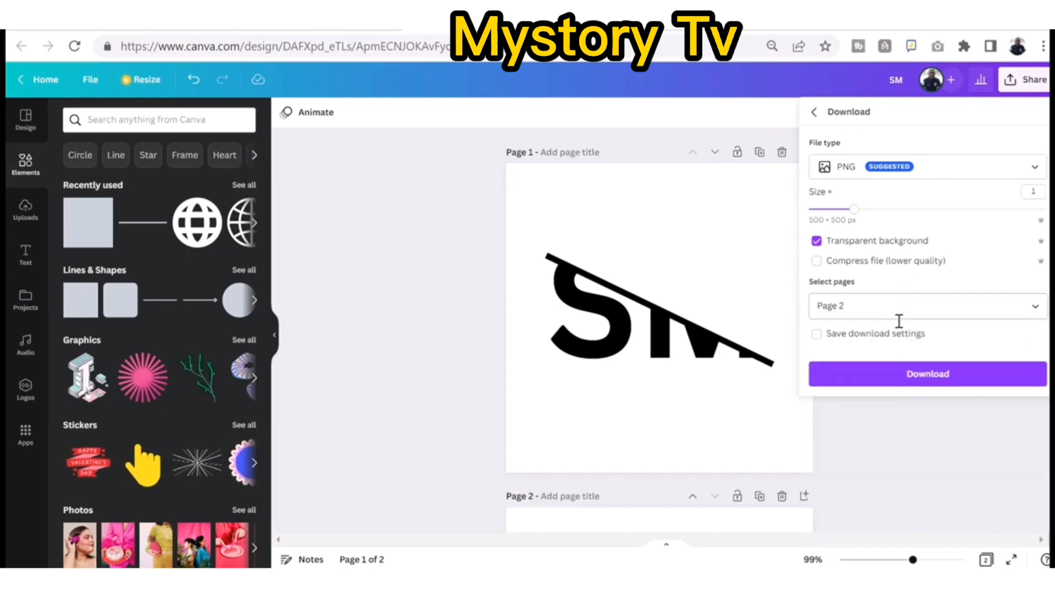
- Restrict the page selection to page 1 only and download it as a transparent PNG
click(866, 303)
click(833, 381)
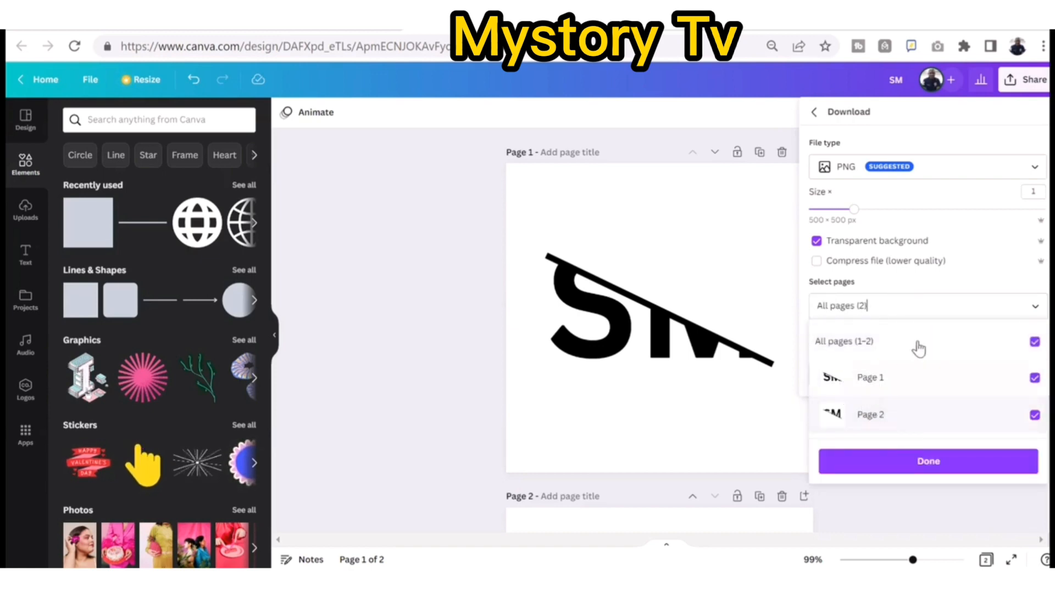
click(1036, 343)
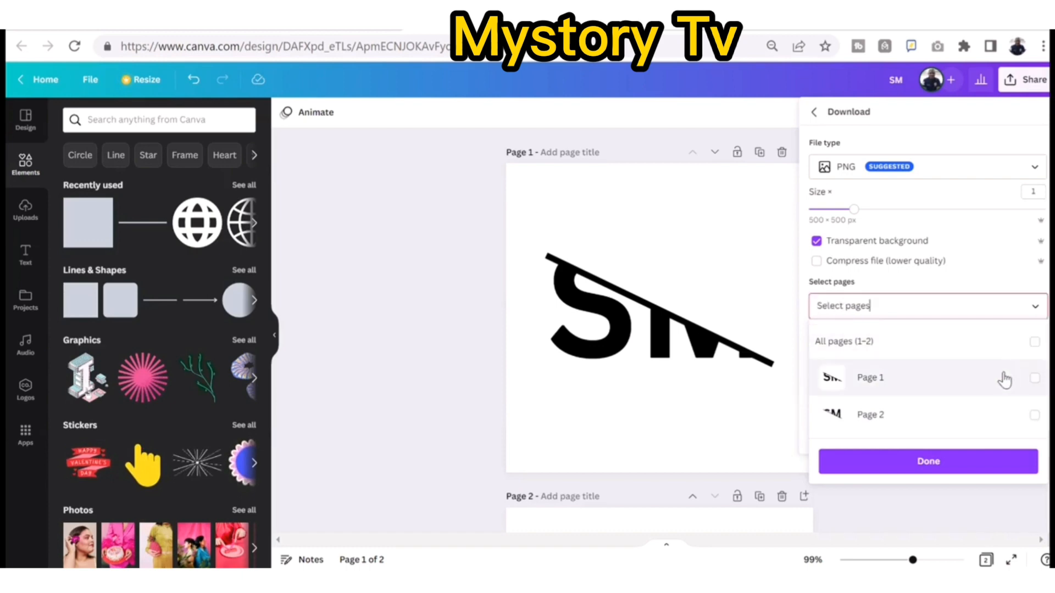
click(1033, 380)
click(938, 464)
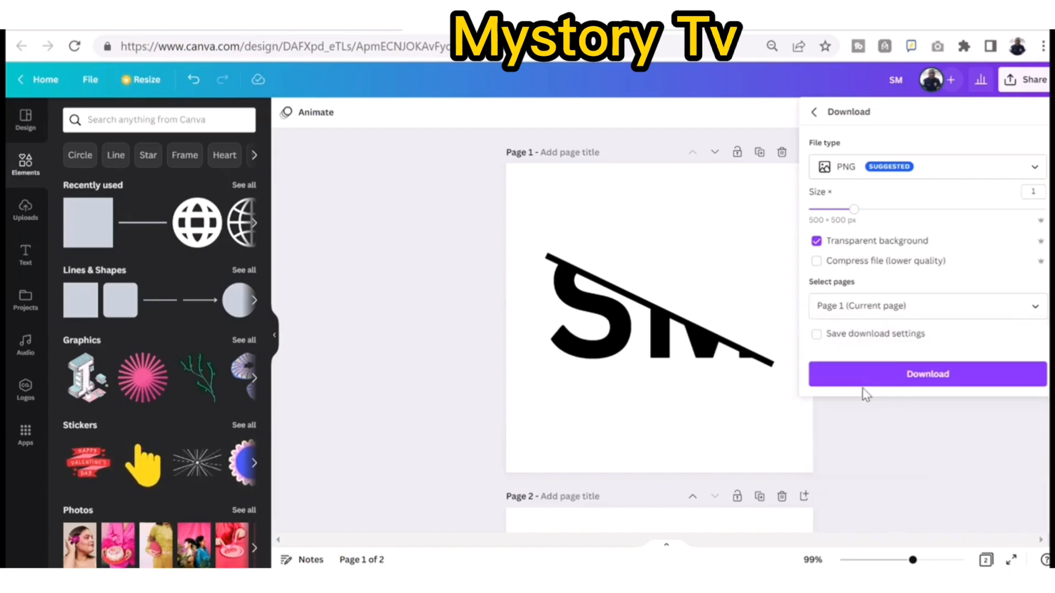
click(851, 377)
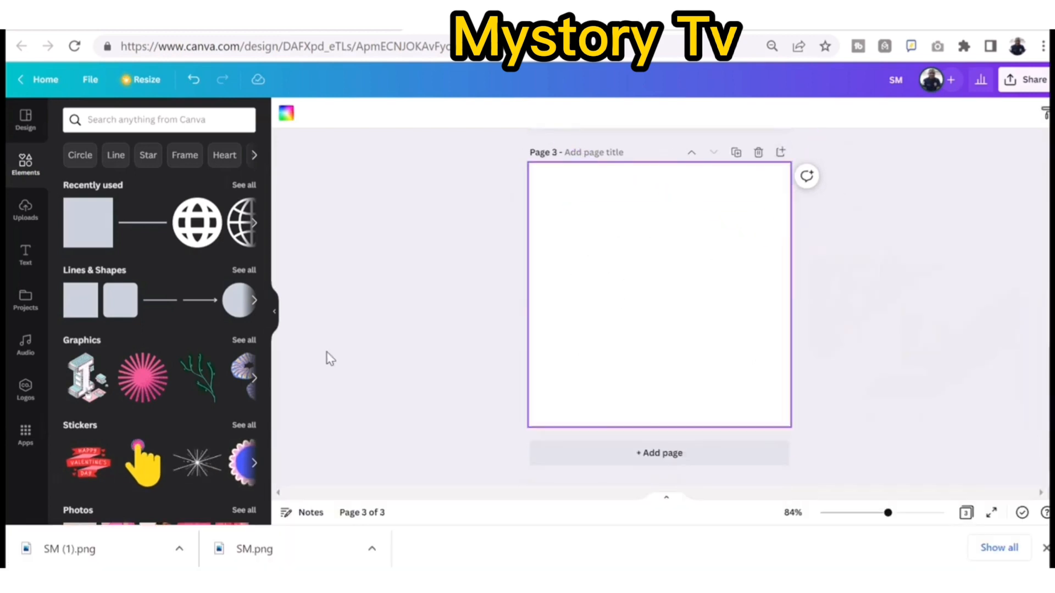
- Upload the SM image from the Downloads folder to the design's uploads
click(26, 212)
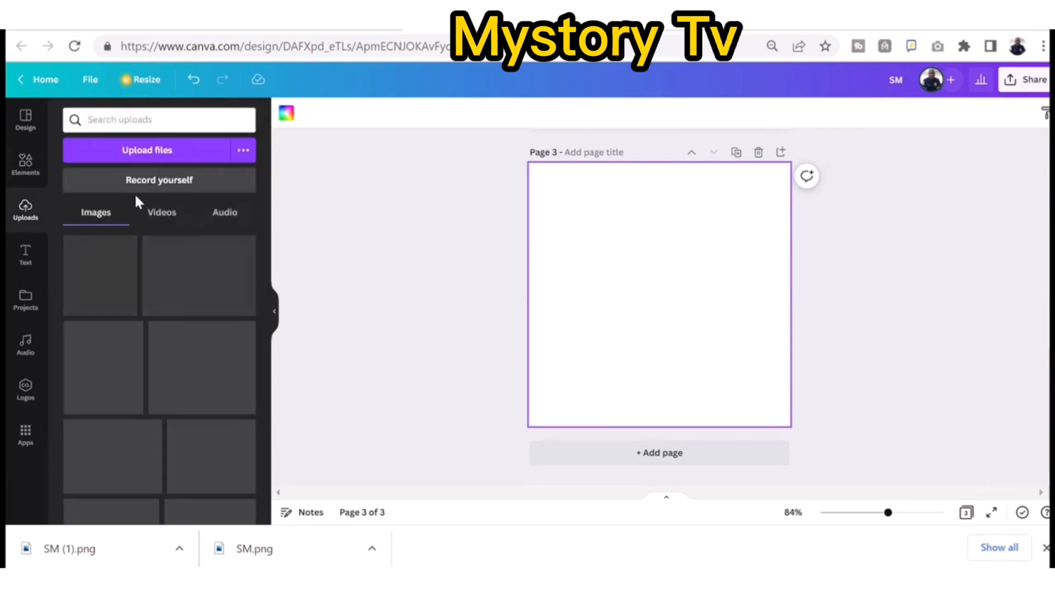
click(145, 156)
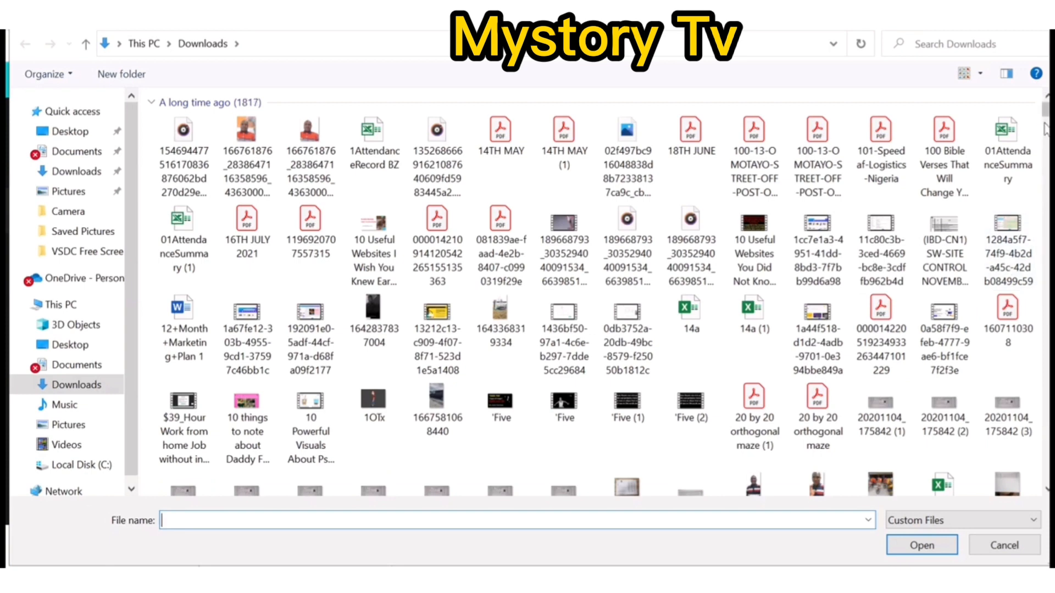
drag(1047, 171, 1036, 524)
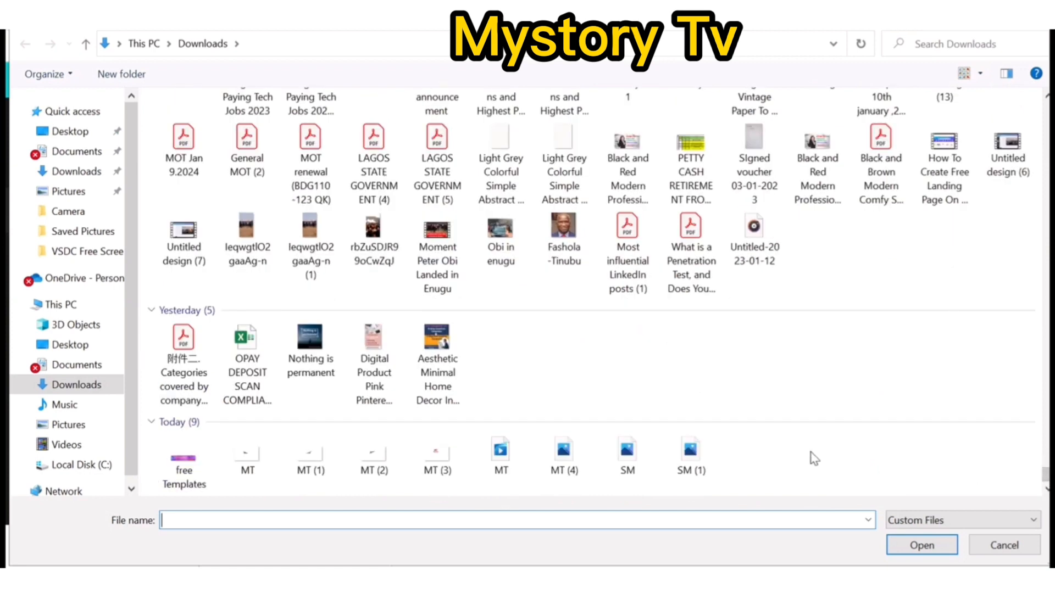
click(600, 460)
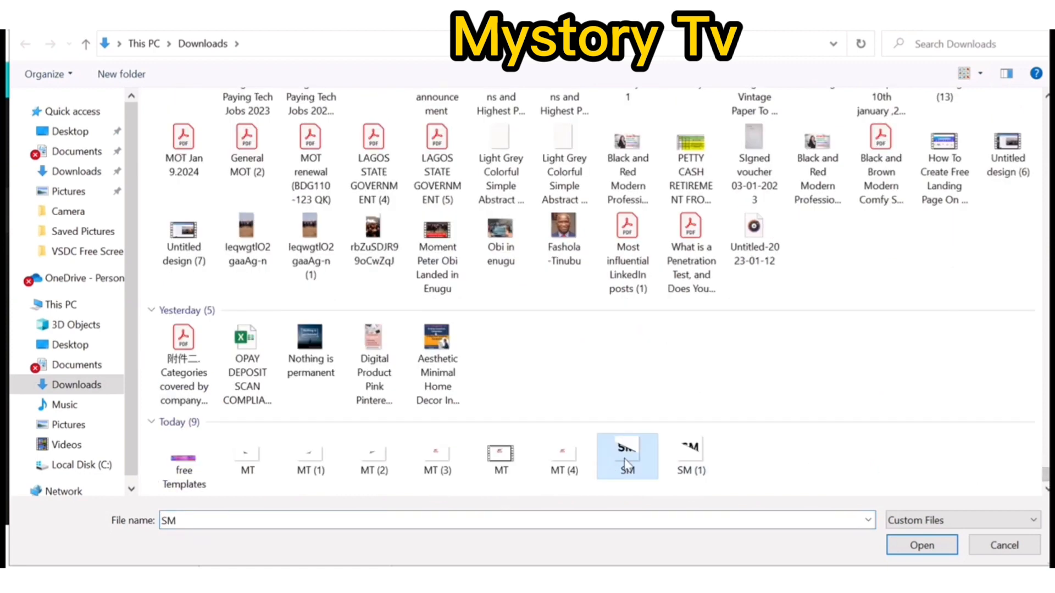
click(909, 557)
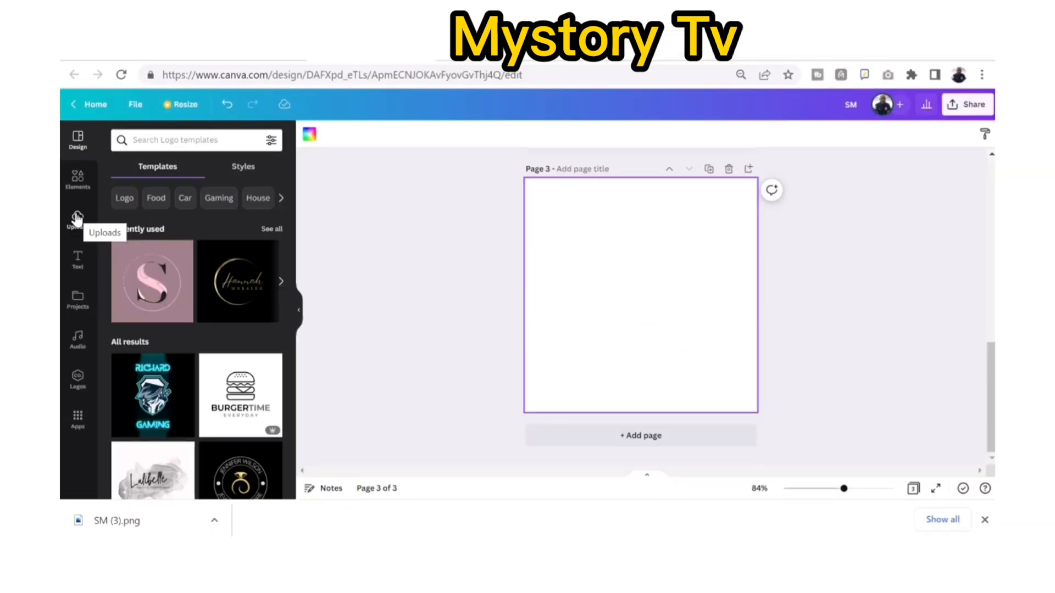
- Add the uploaded image of the lower SM half to page 3 and crop away the excess area above the letters
click(77, 219)
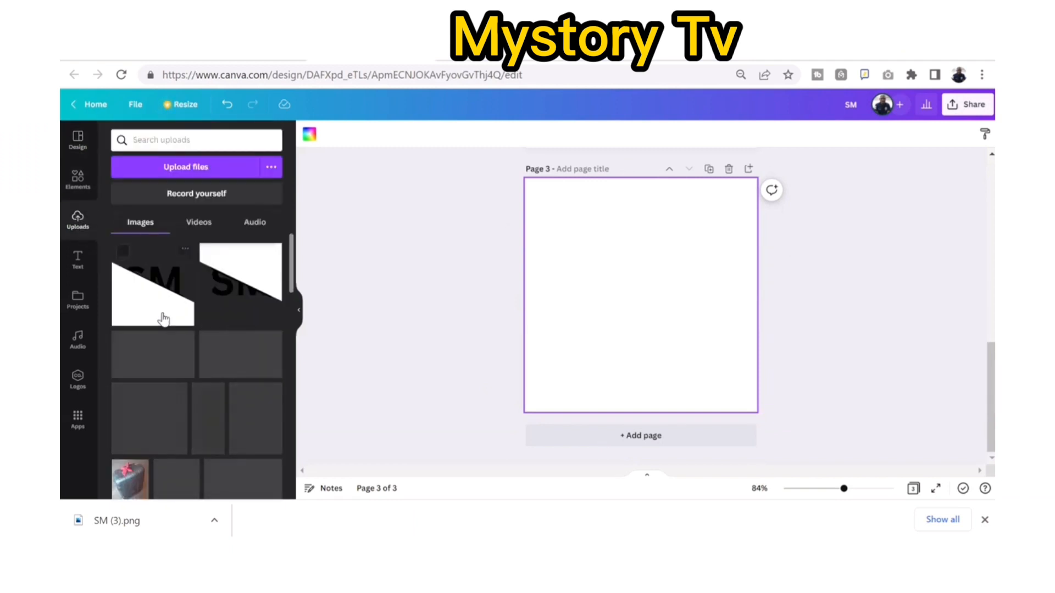
click(239, 279)
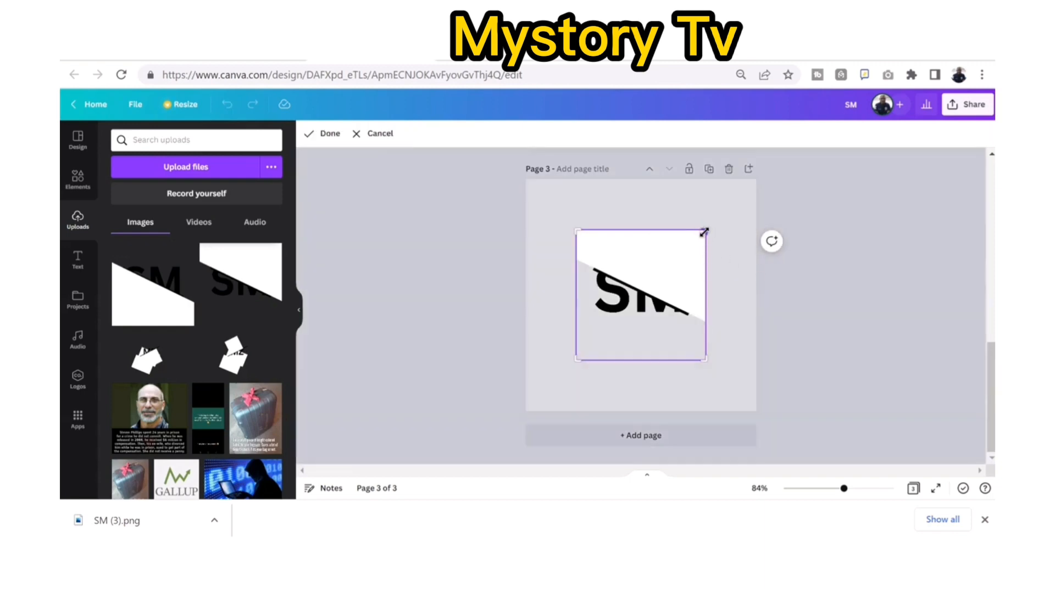
mouse_move(685, 263)
mouse_down()
mouse_move(675, 266)
mouse_move(696, 261)
mouse_up()
click(603, 203)
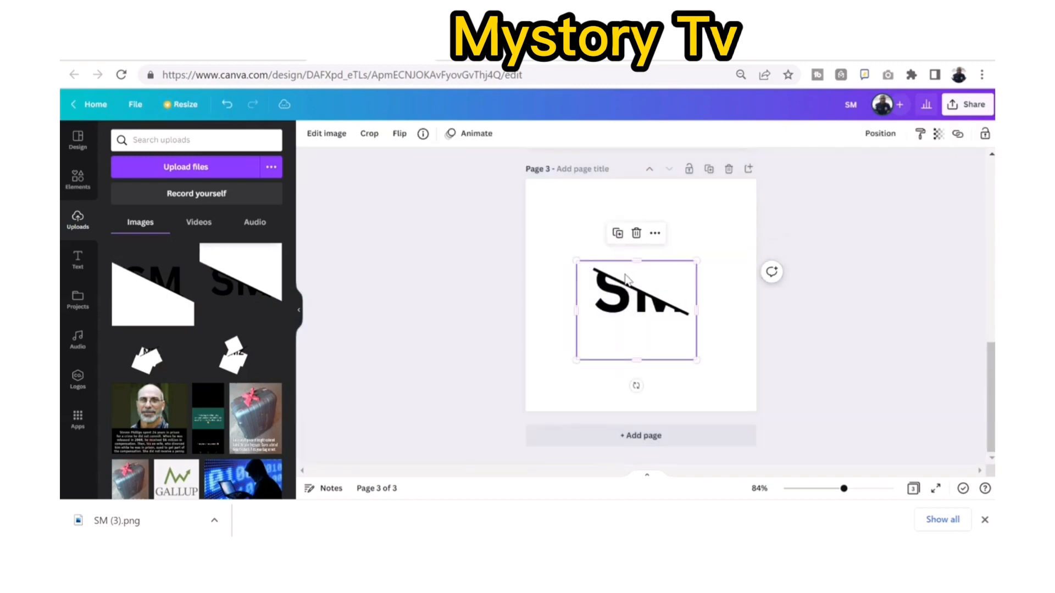
- Move the lower SM half down the page and remove its background with BG Remover
drag(628, 327, 597, 373)
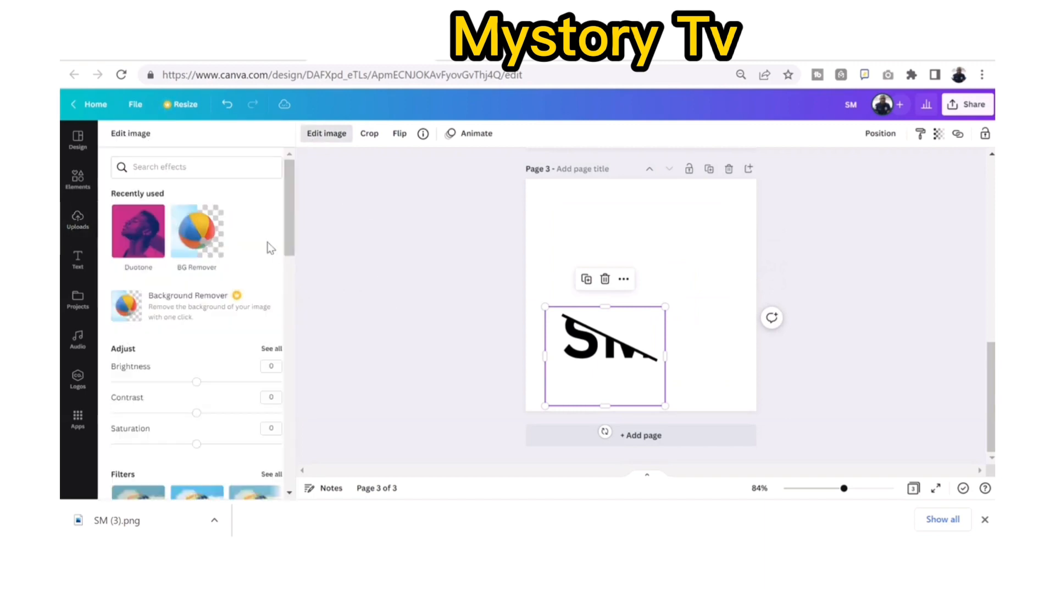
click(197, 236)
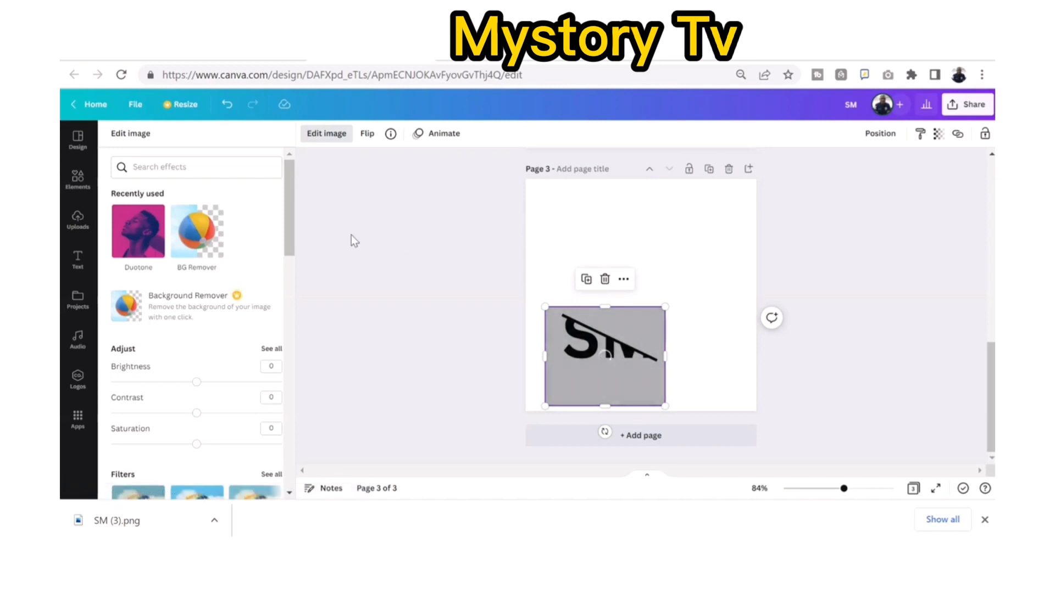
click(219, 222)
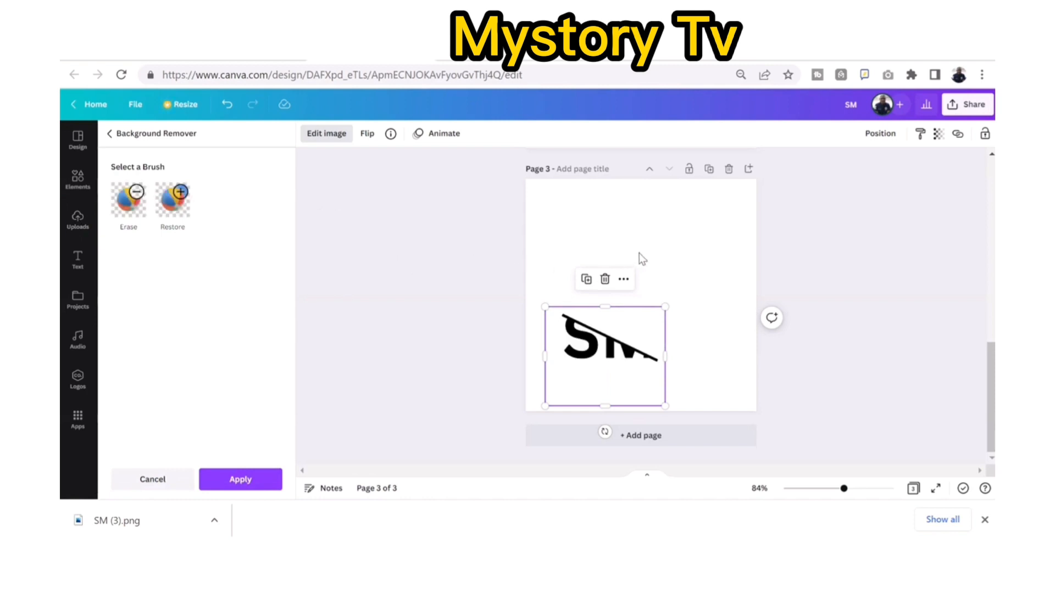
click(661, 265)
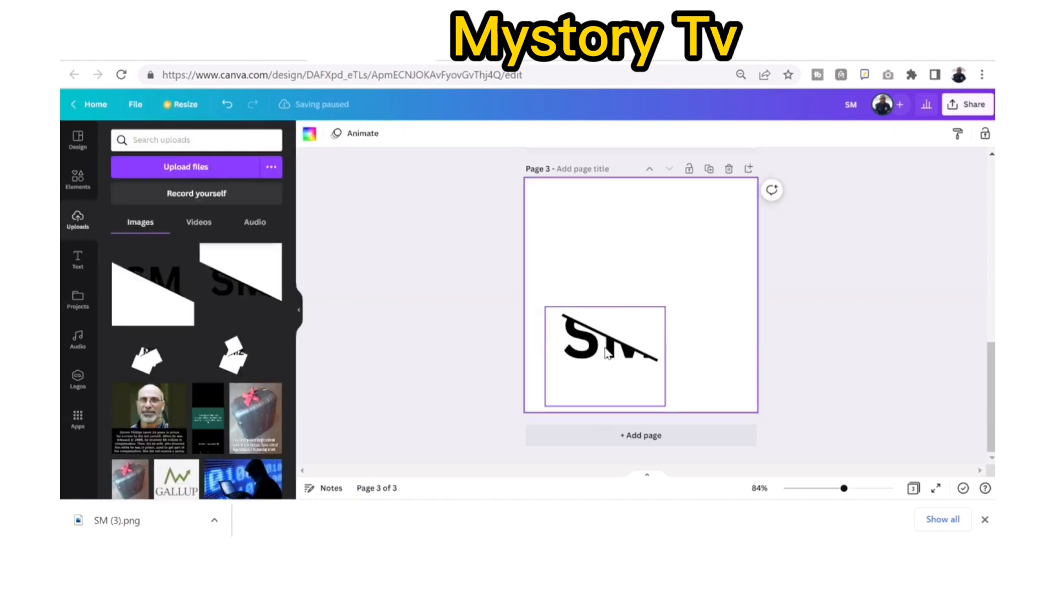
- Enlarge the lower SM half slightly and position it in the lower part of page 3
drag(603, 348, 600, 311)
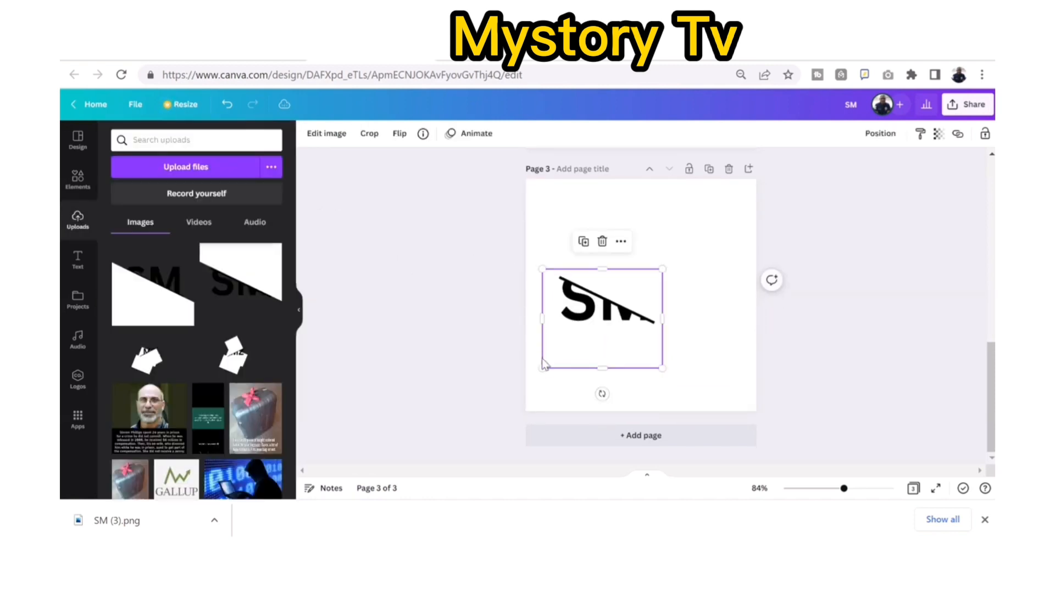
drag(541, 368, 532, 381)
drag(574, 328, 588, 349)
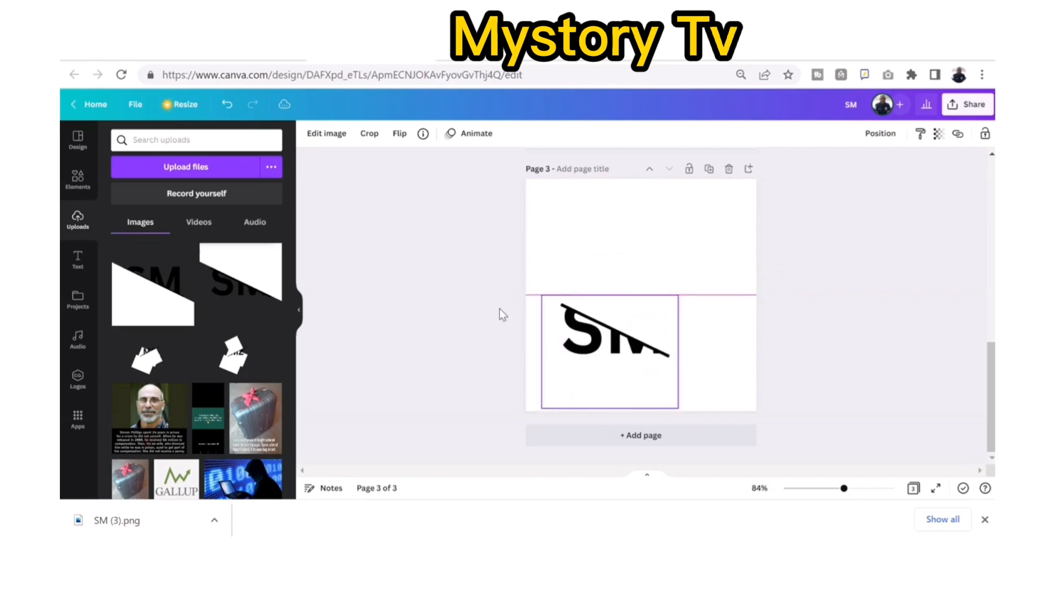
- Add the uploaded image of the upper SM half to page 3 and crop off its blank bottom strip
click(129, 272)
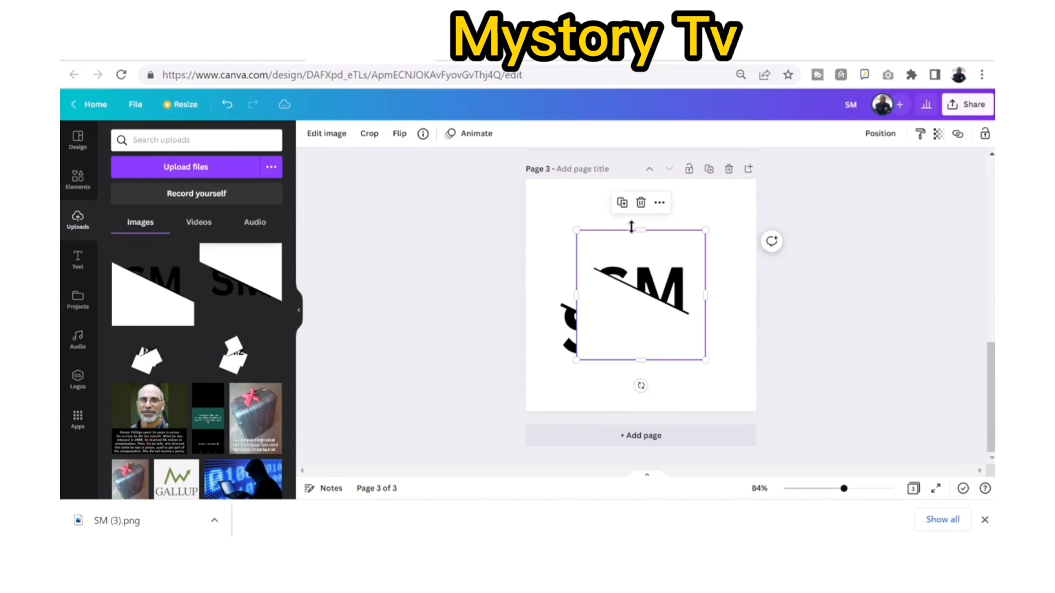
click(369, 133)
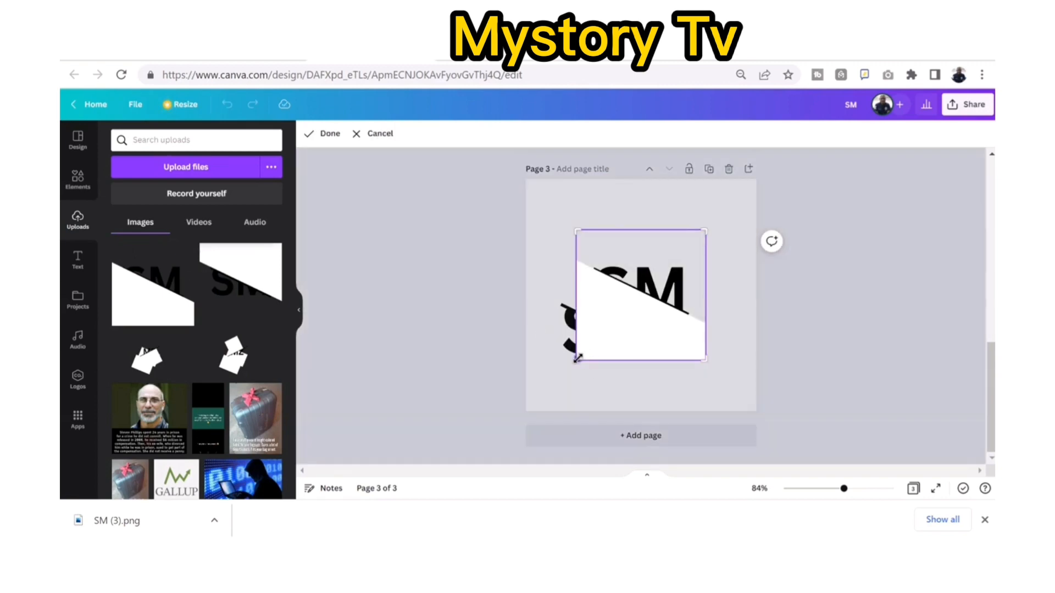
mouse_move(577, 358)
mouse_down()
mouse_move(617, 305)
mouse_move(573, 339)
mouse_up()
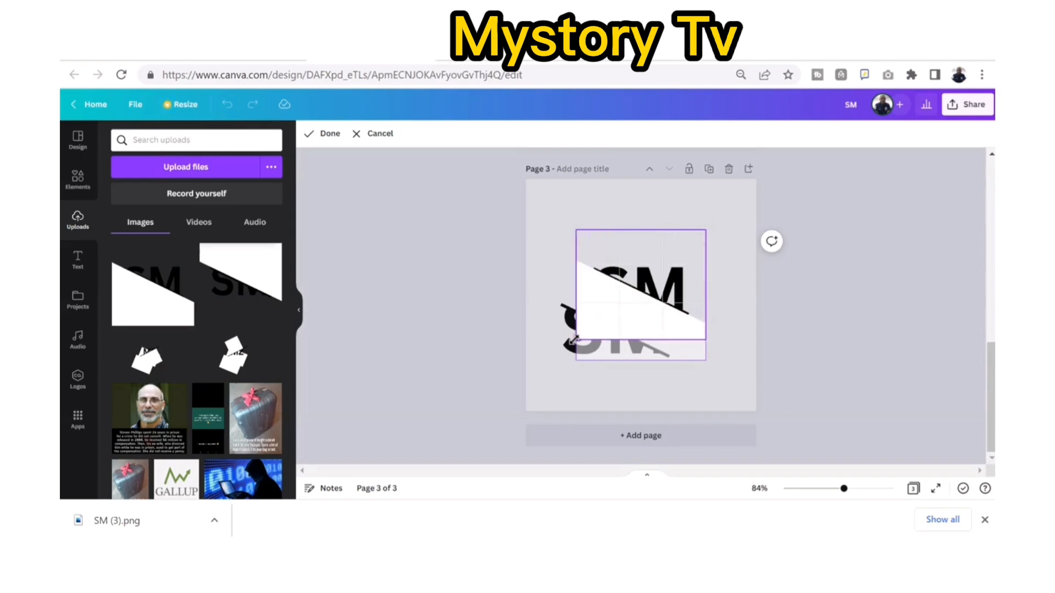
click(539, 200)
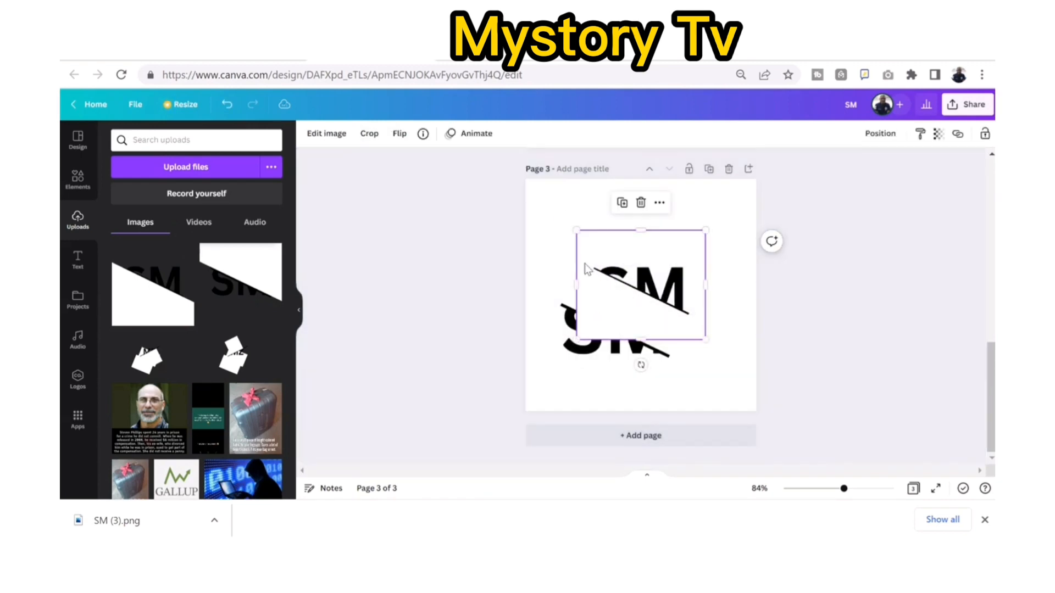
- Remove the background of the upper SM half with BG Remover
click(326, 137)
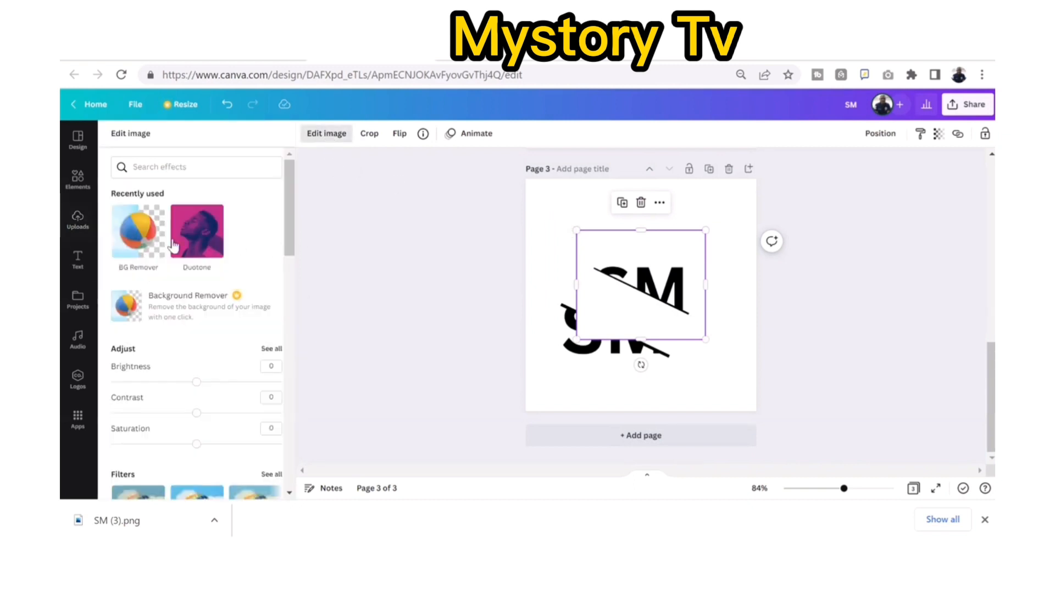
click(138, 231)
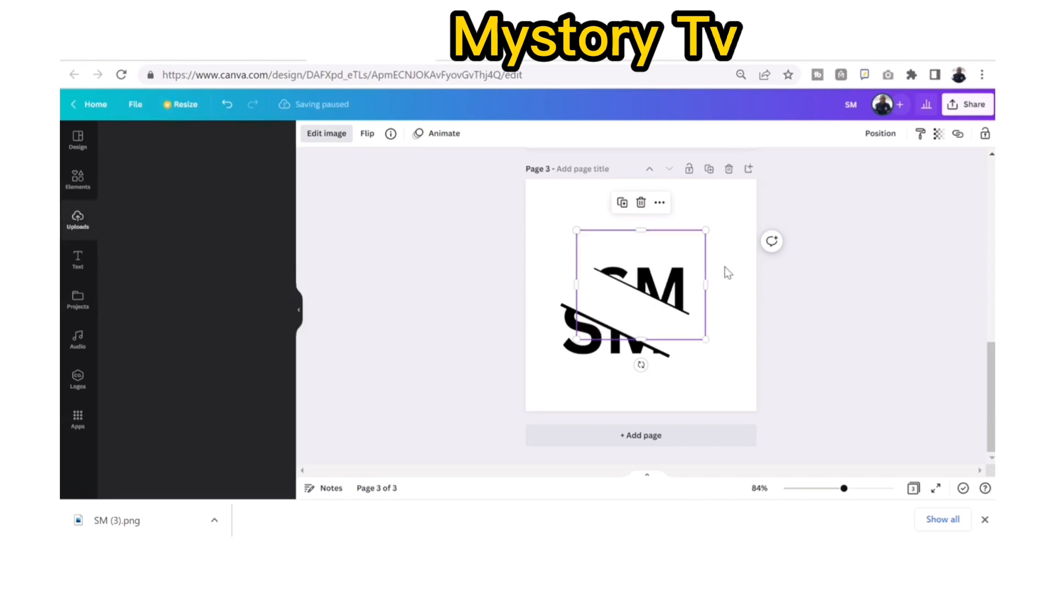
click(724, 268)
- Move the upper SM half to the top of the page, then raise the lower half beneath it and enlarge it slightly
drag(607, 336, 606, 307)
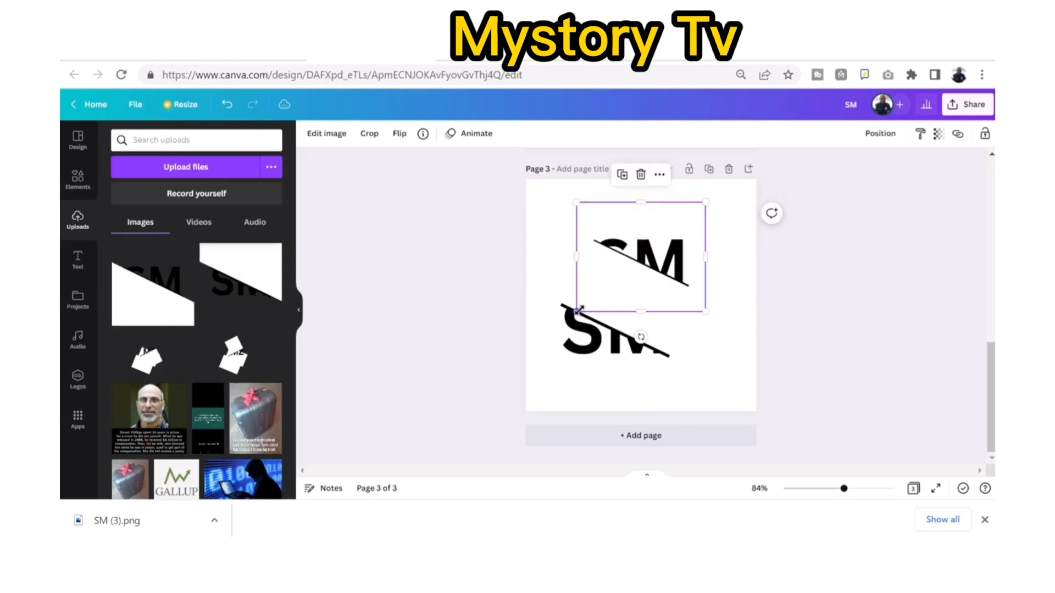
drag(583, 308, 592, 283)
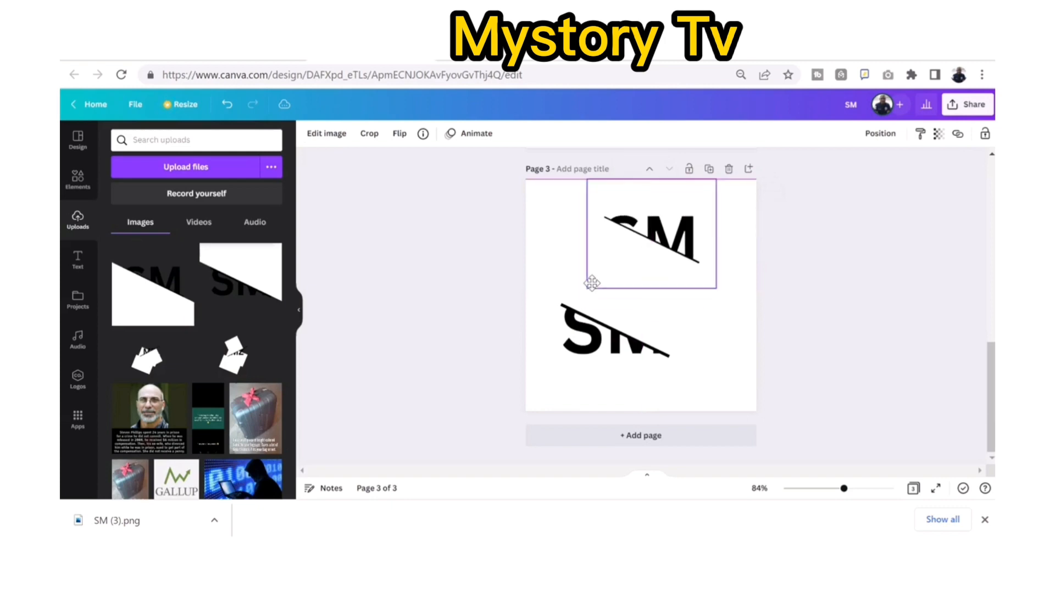
drag(593, 354, 619, 308)
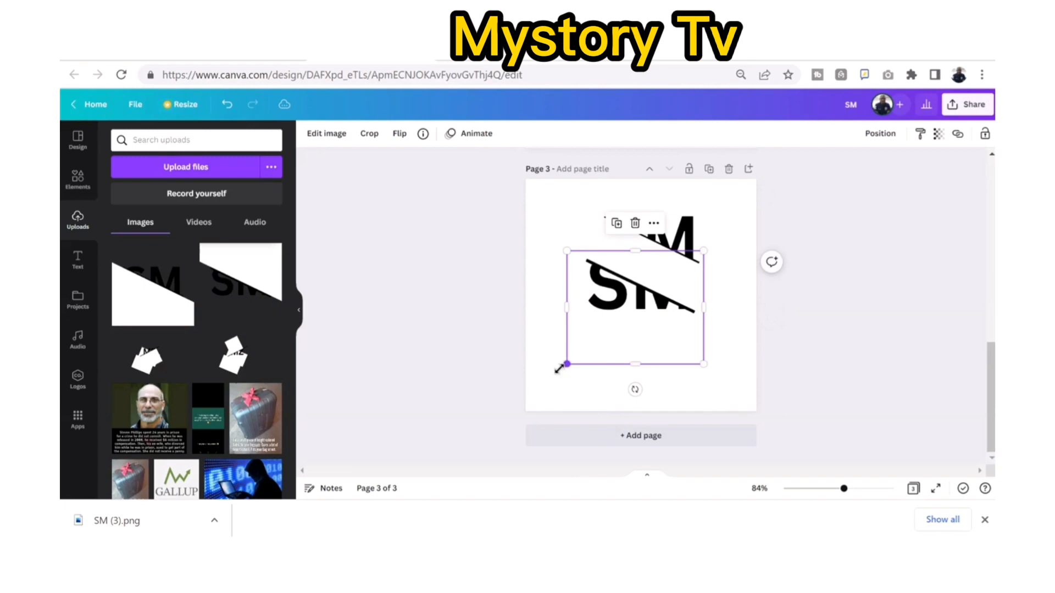
drag(559, 368, 557, 371)
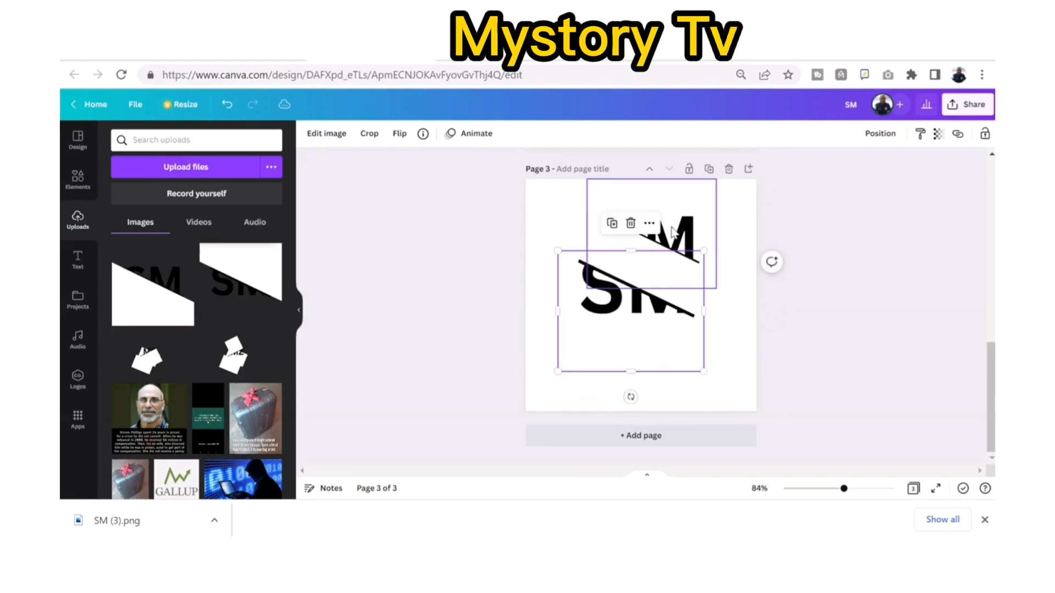
- Enlarge the upper SM half to about 336 × 283 and align it with the lower half, leaving a thin diagonal gap
drag(659, 262, 647, 306)
drag(703, 223, 718, 204)
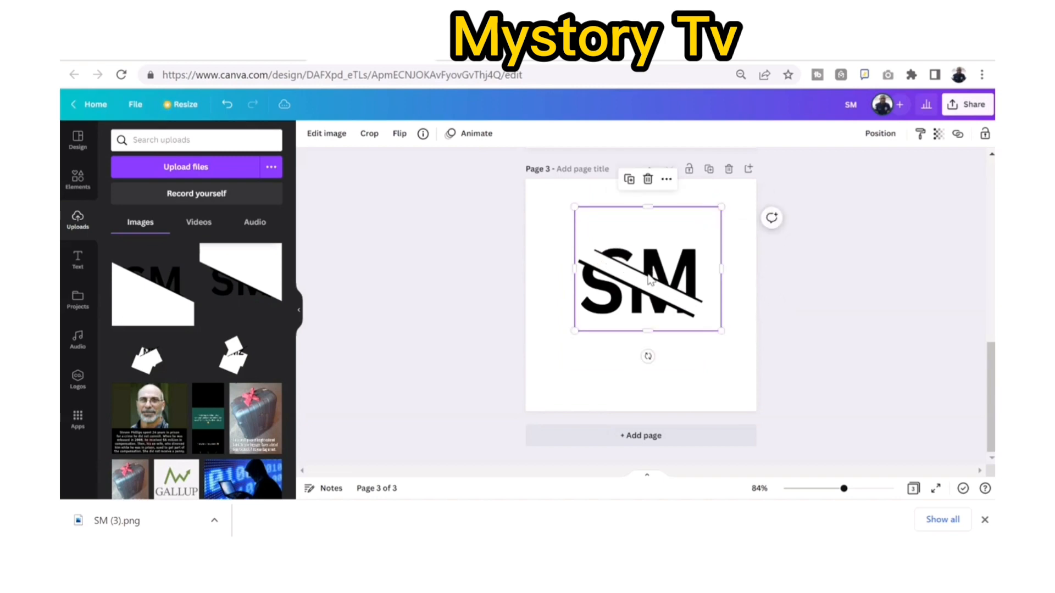
drag(640, 282, 636, 281)
drag(708, 211, 719, 207)
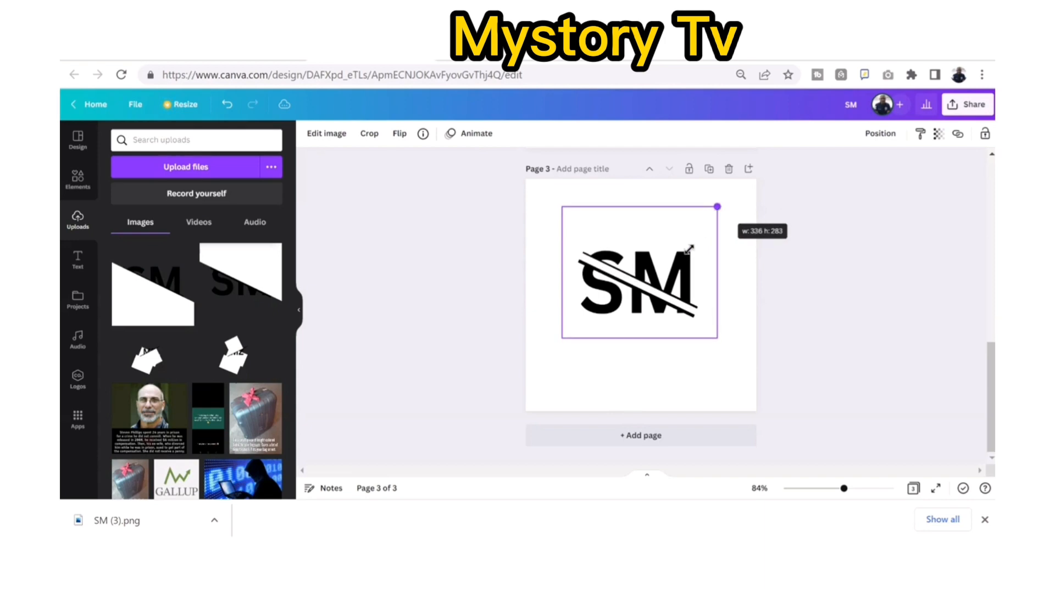
drag(688, 250, 672, 269)
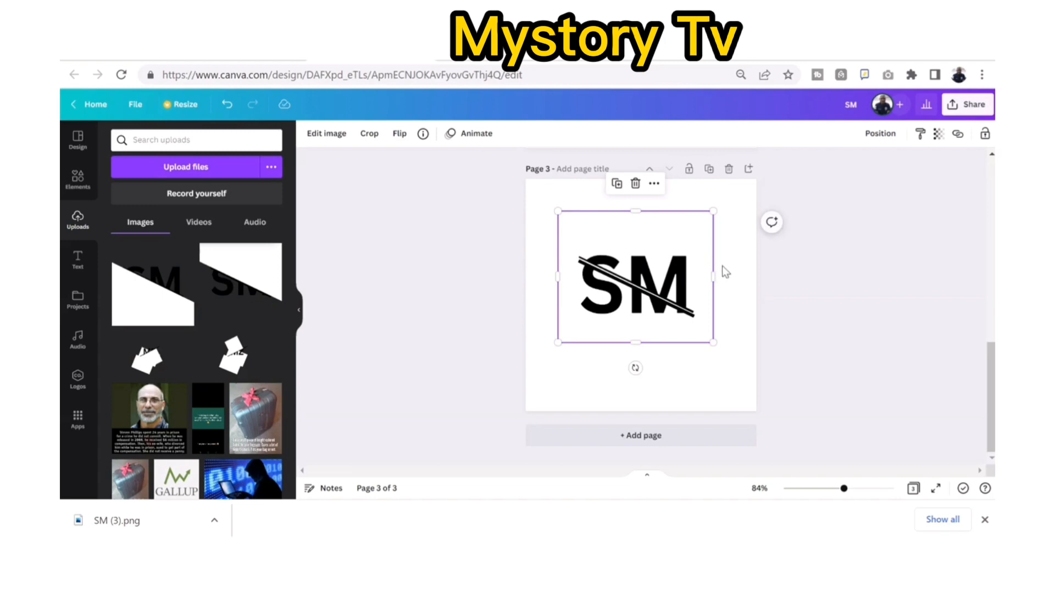
- Nudge the assembled SM lettermark slightly to the right on page 3
click(736, 264)
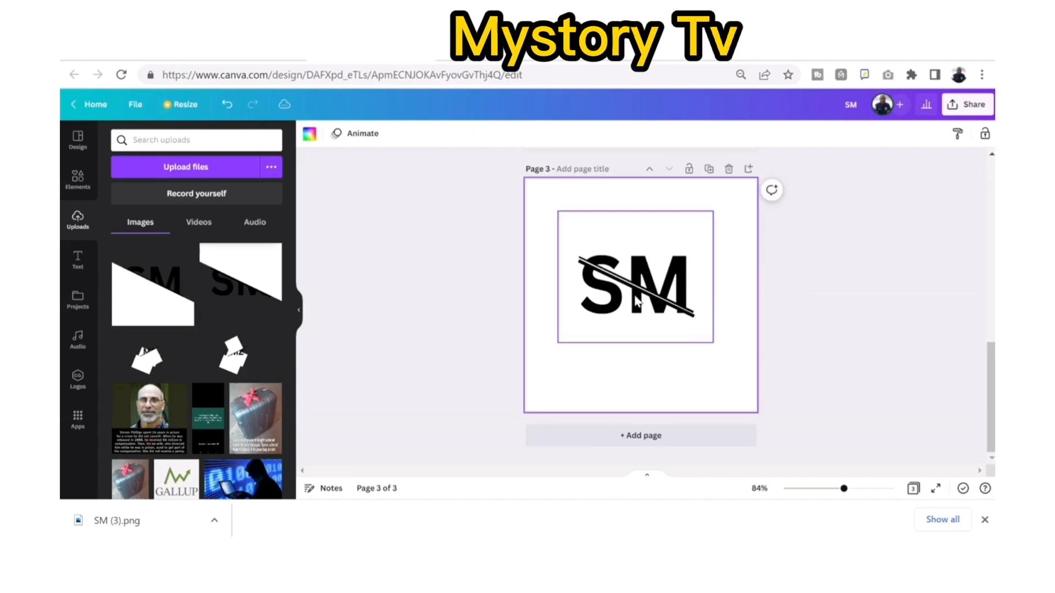
click(611, 311)
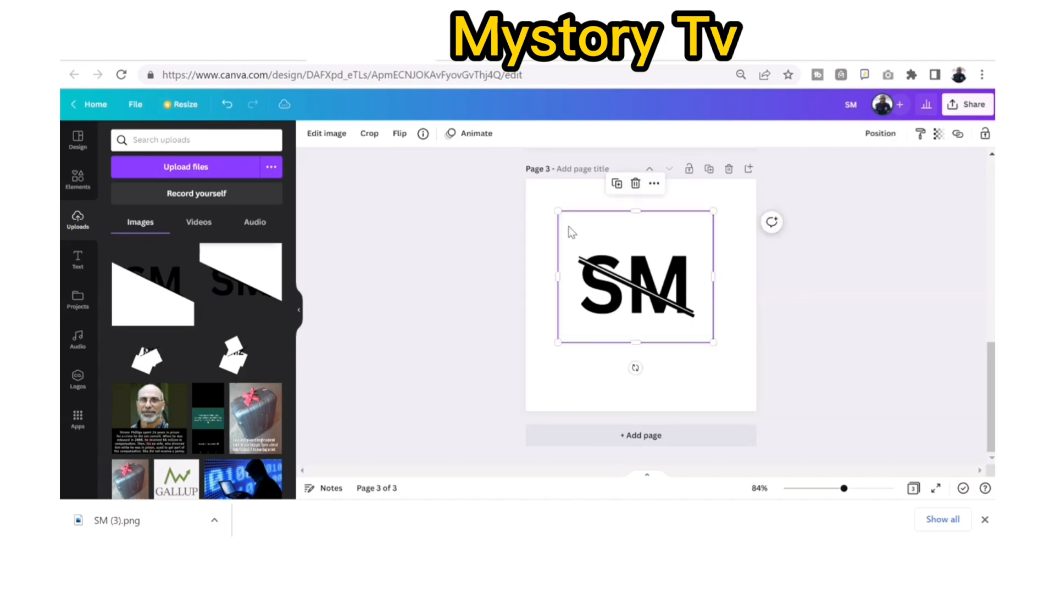
drag(557, 342, 560, 341)
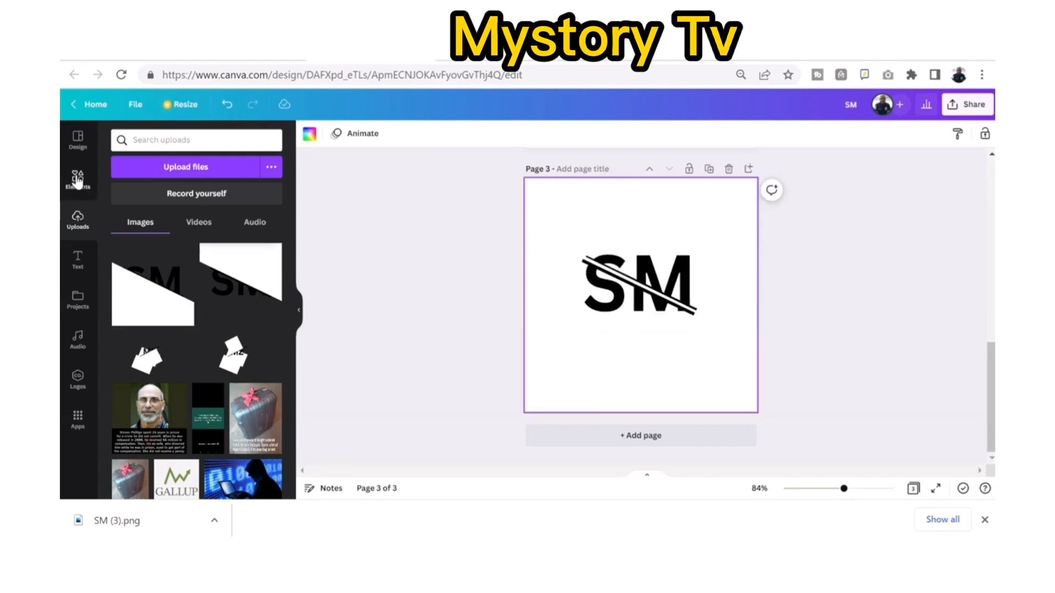
- Add a rounded square to page 3 and reshape it into a thin, wide bar directly beneath the SM lettermark
click(75, 181)
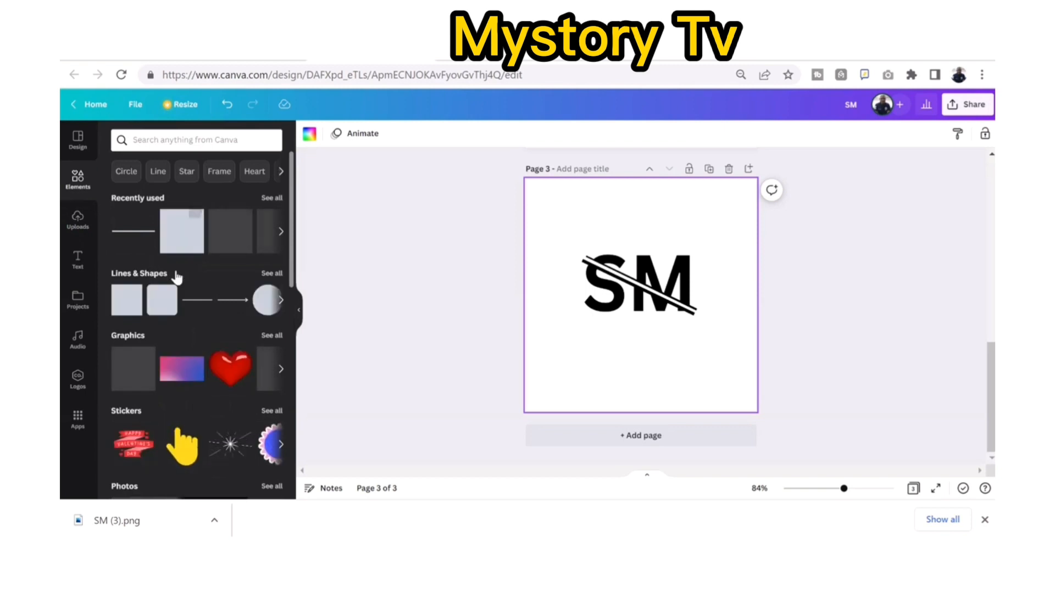
click(159, 301)
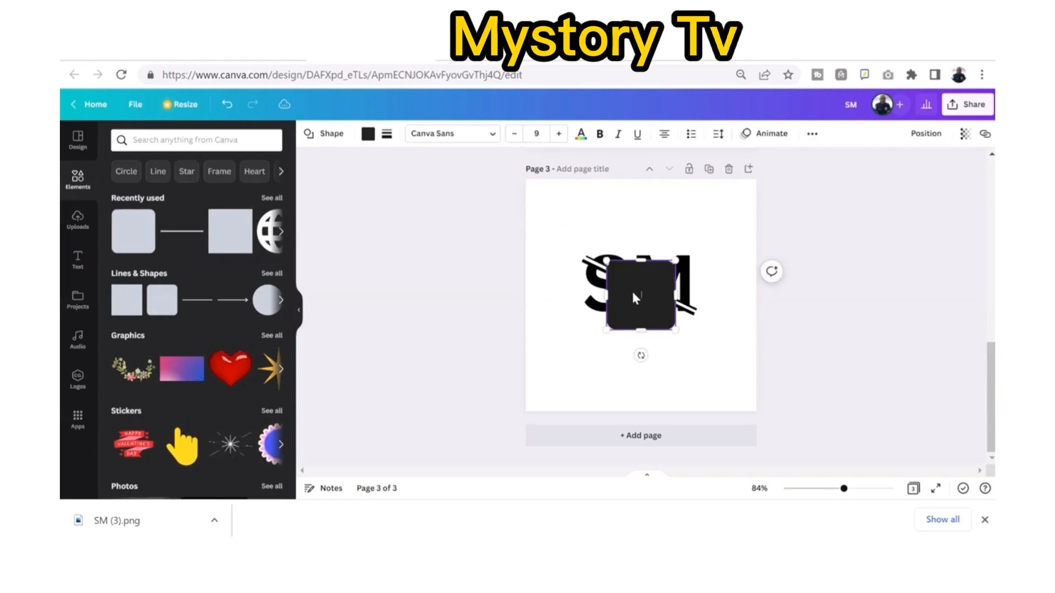
drag(632, 289, 703, 345)
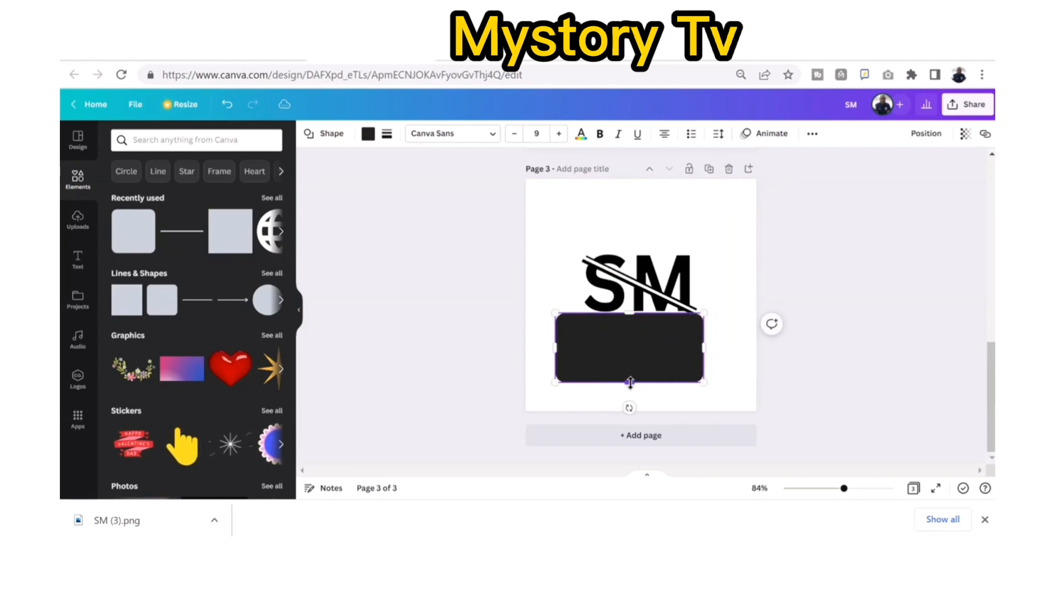
drag(626, 355, 627, 319)
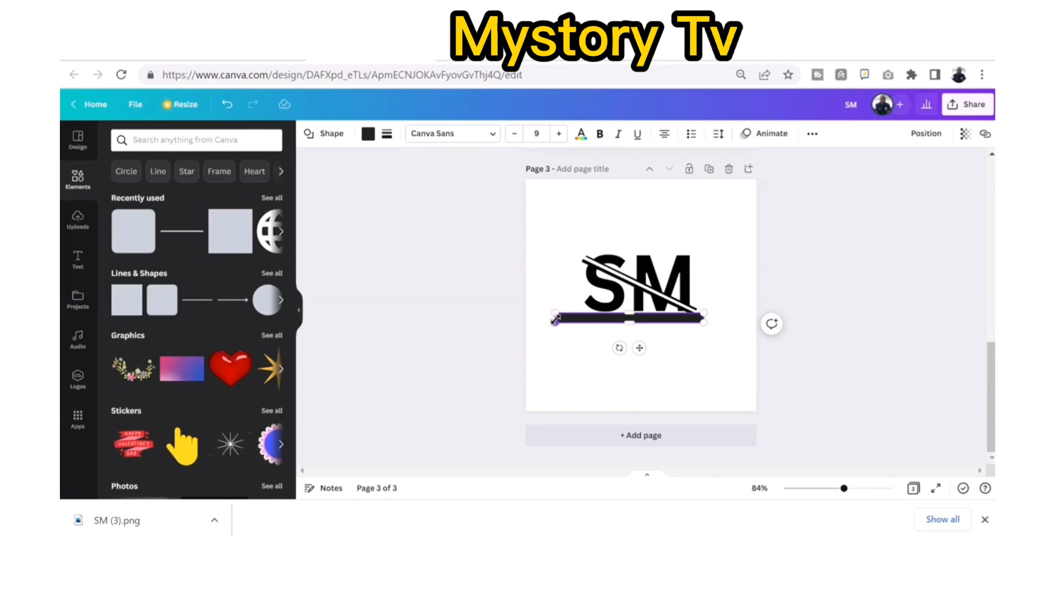
- Shorten the bar at both ends so that it matches the width of the SM lettermark above it
drag(567, 317, 584, 317)
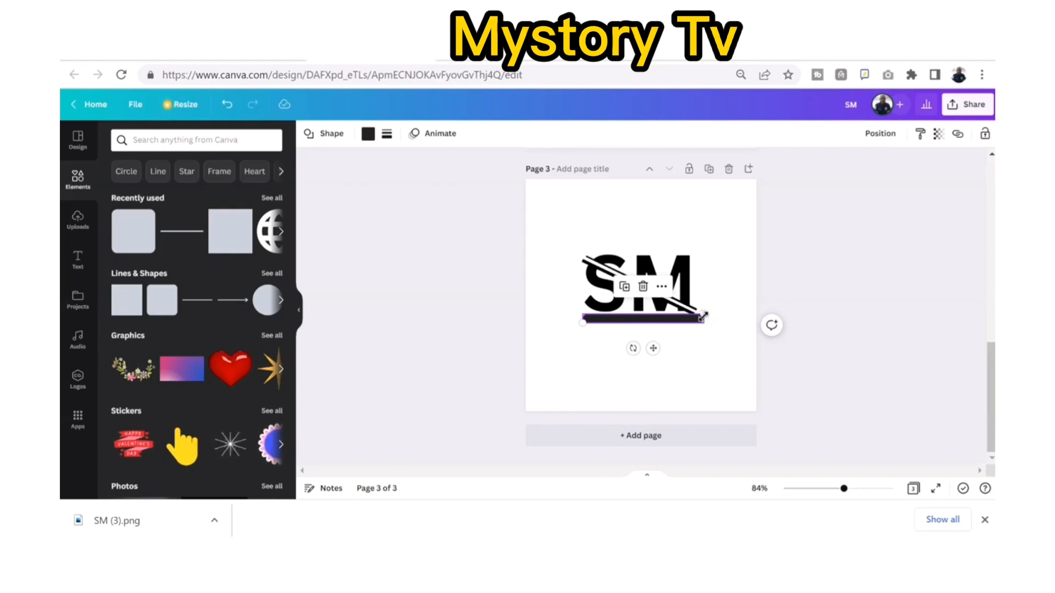
drag(703, 316, 659, 290)
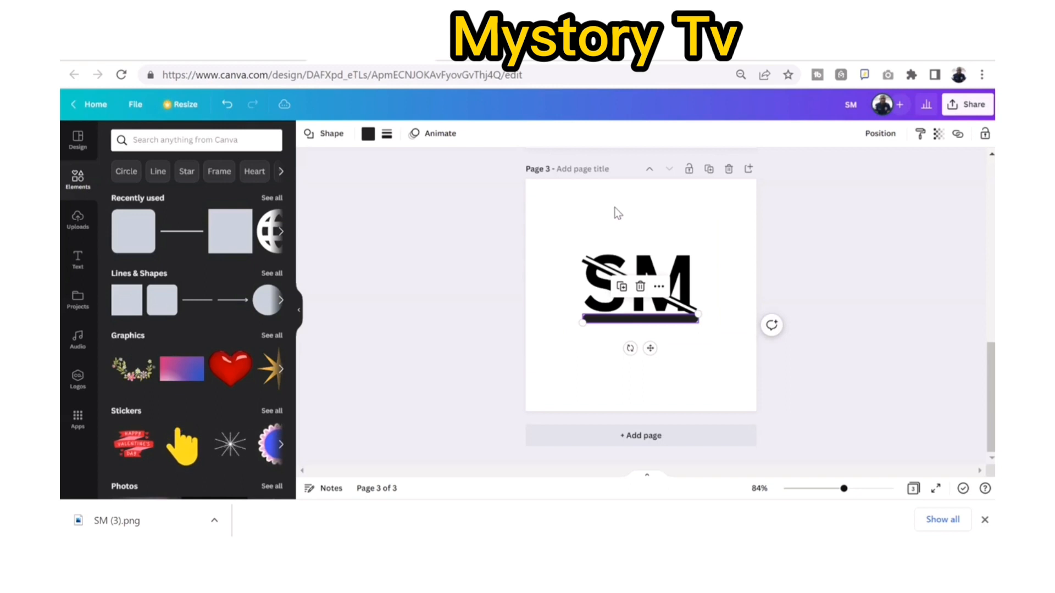
click(614, 207)
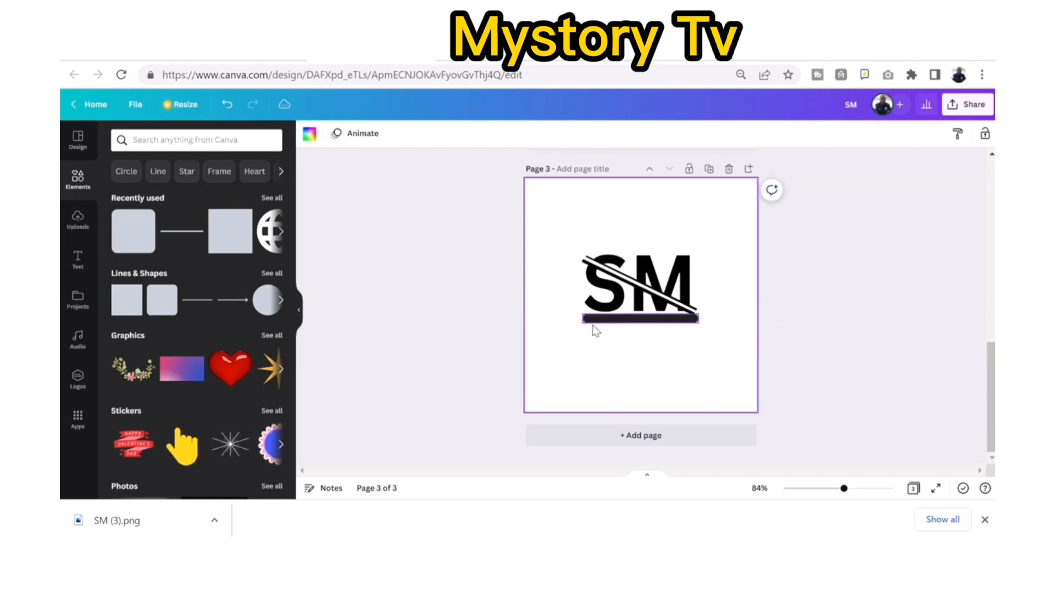
click(626, 270)
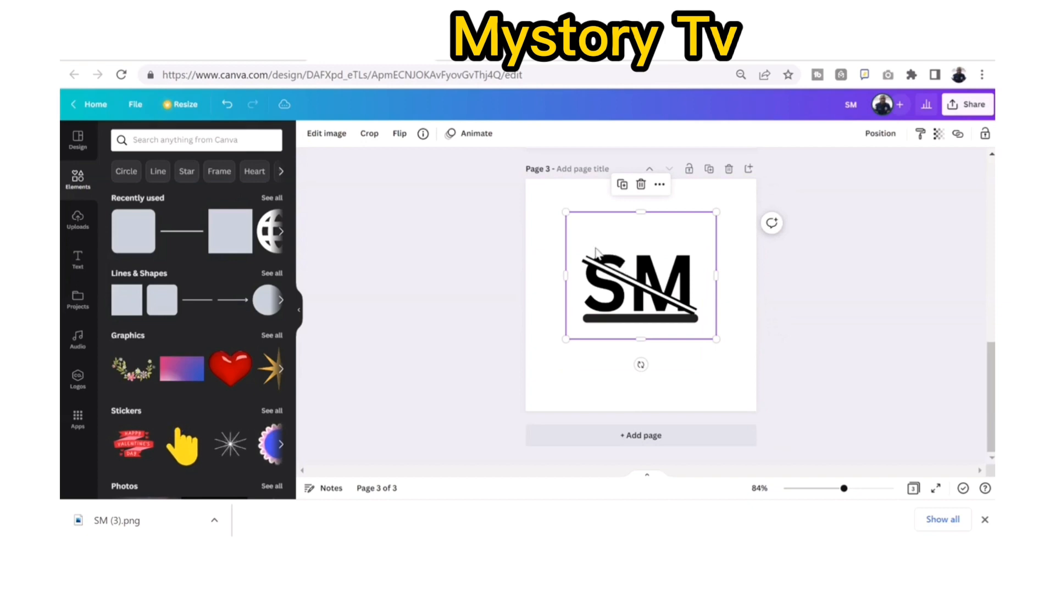
click(546, 278)
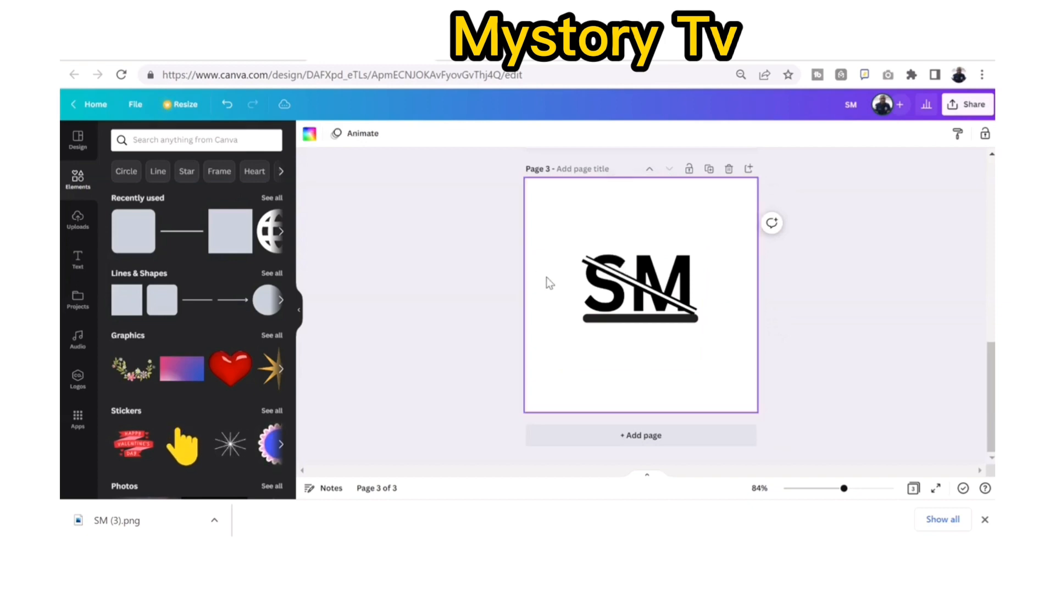
- Add a subheading text box to page 3 and place it just below the bar
click(78, 265)
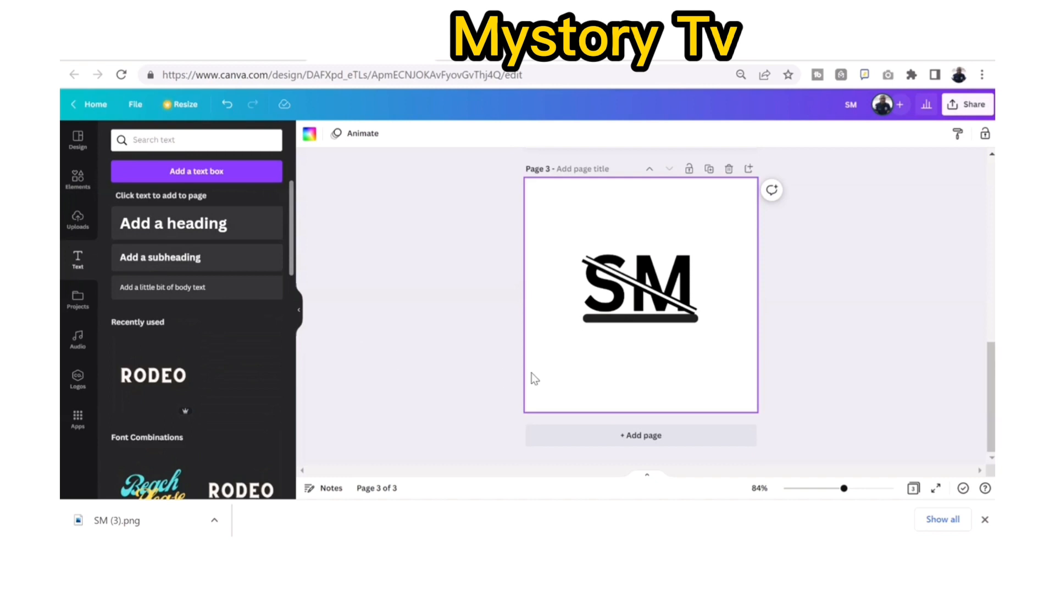
click(181, 262)
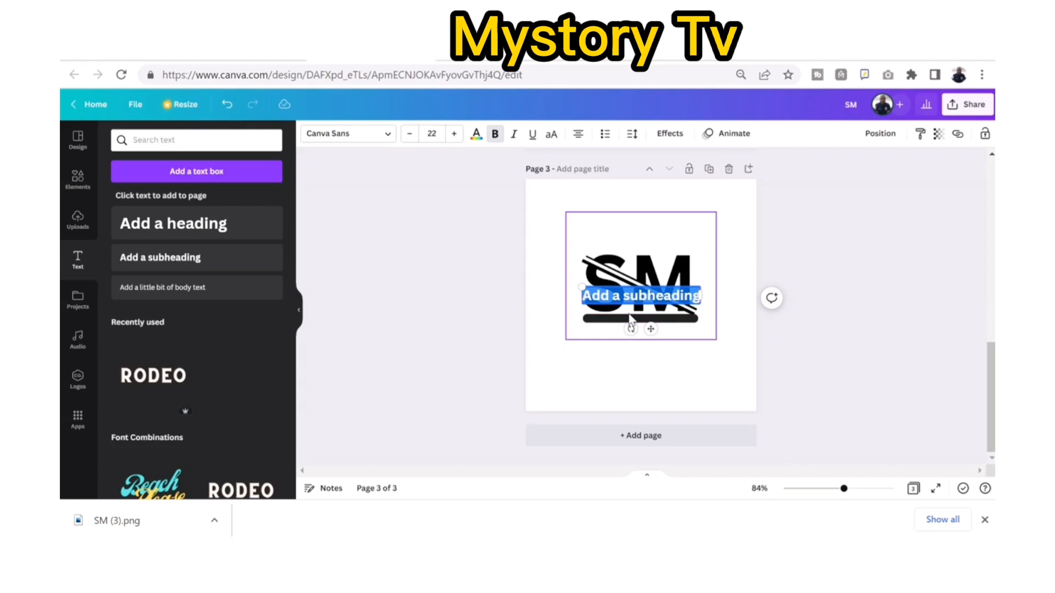
click(582, 213)
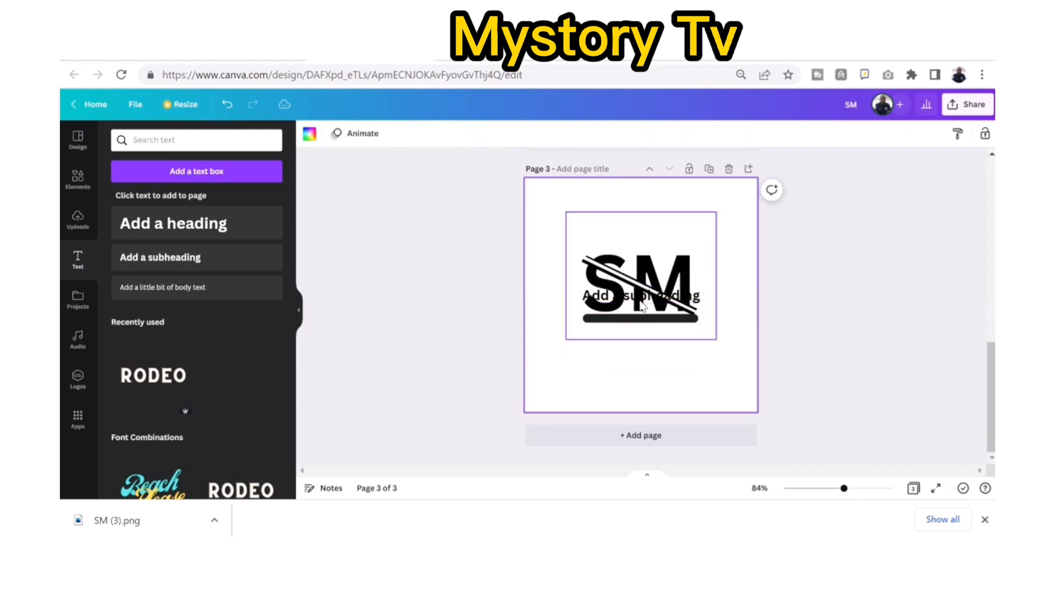
drag(640, 323, 636, 330)
- Replace the subheading's placeholder text with "Just A Click Away"
double_click(635, 331)
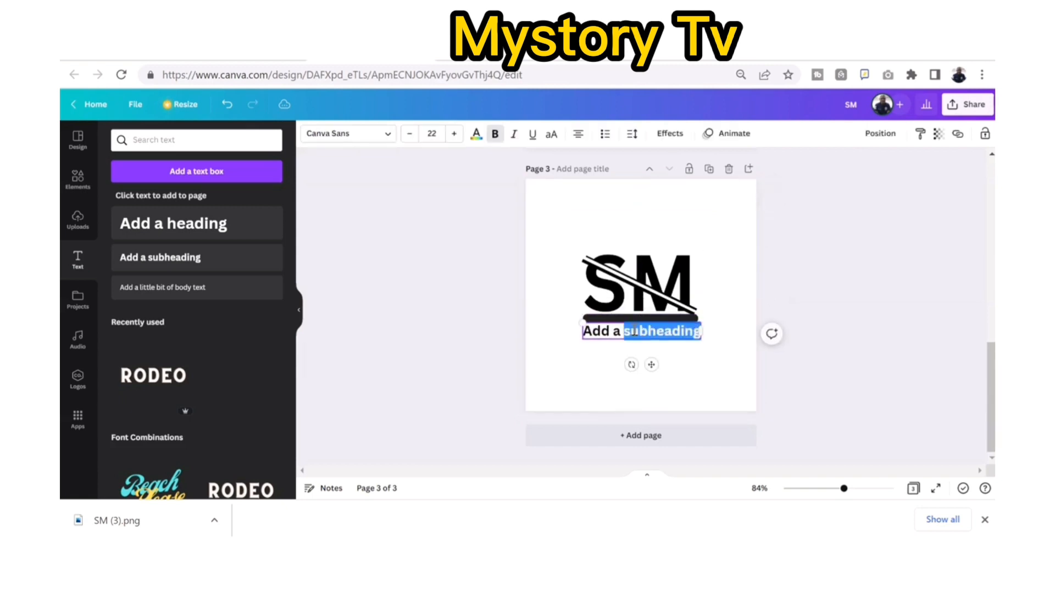
triple_click(635, 330)
text(J)
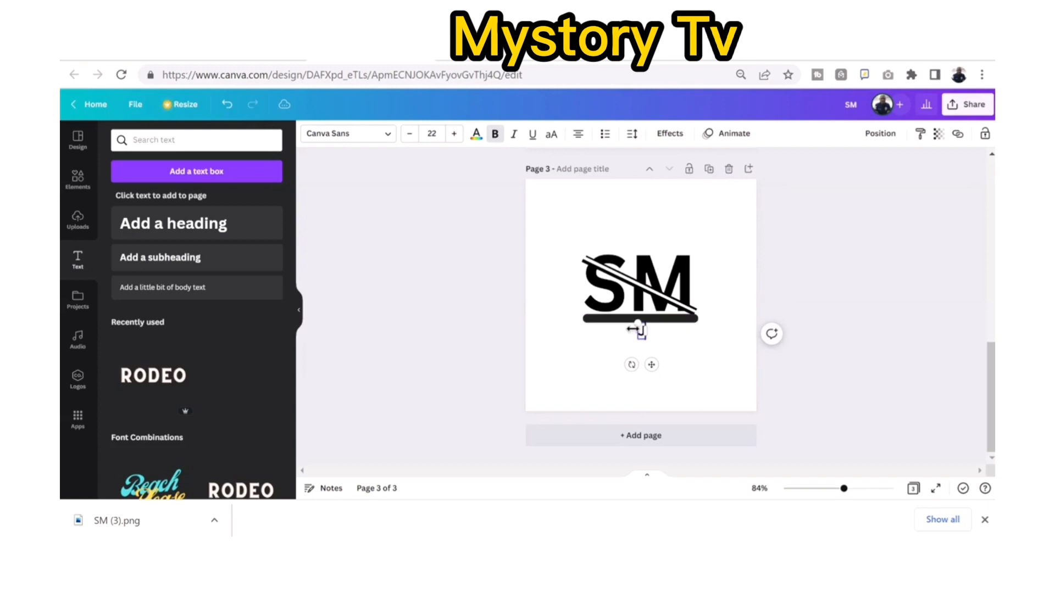
text(ust A)
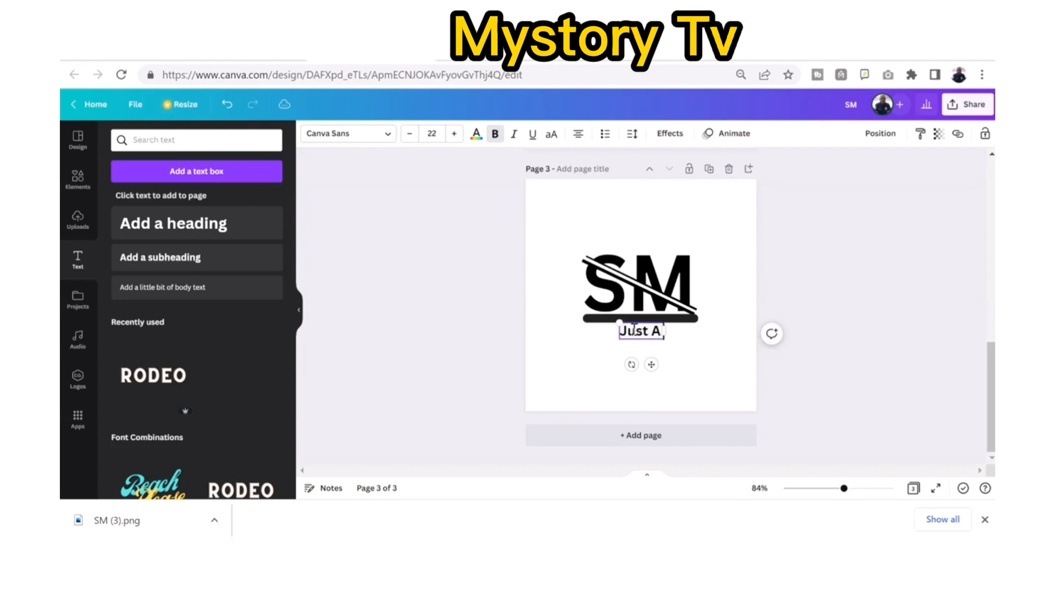
text( Click Away)
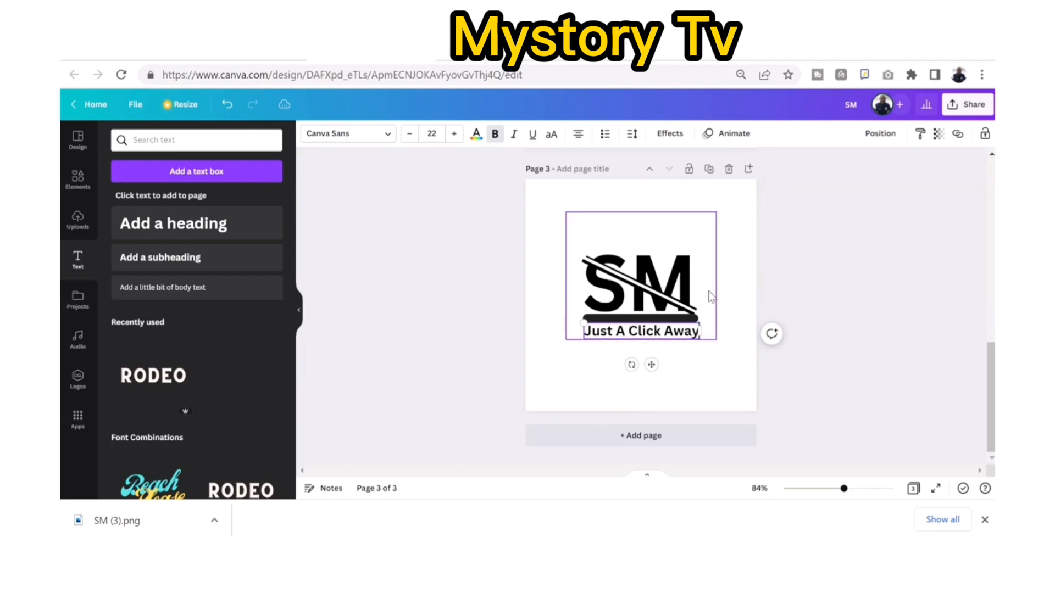
click(741, 269)
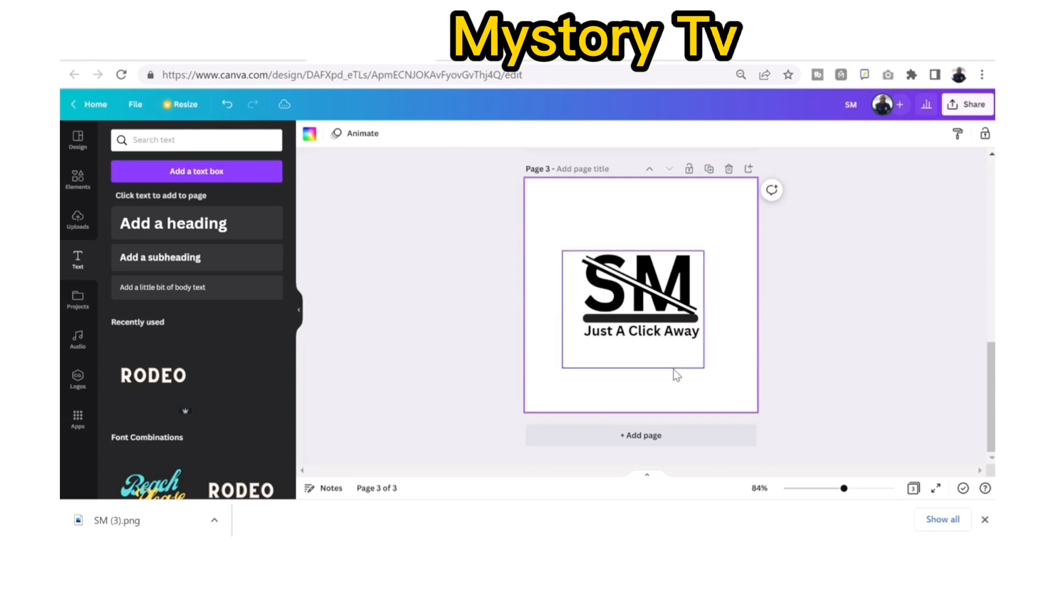
- Lower the "Just A Click Away" tagline slightly and centre it horizontally on the page, leaving a gap under the bar
click(654, 343)
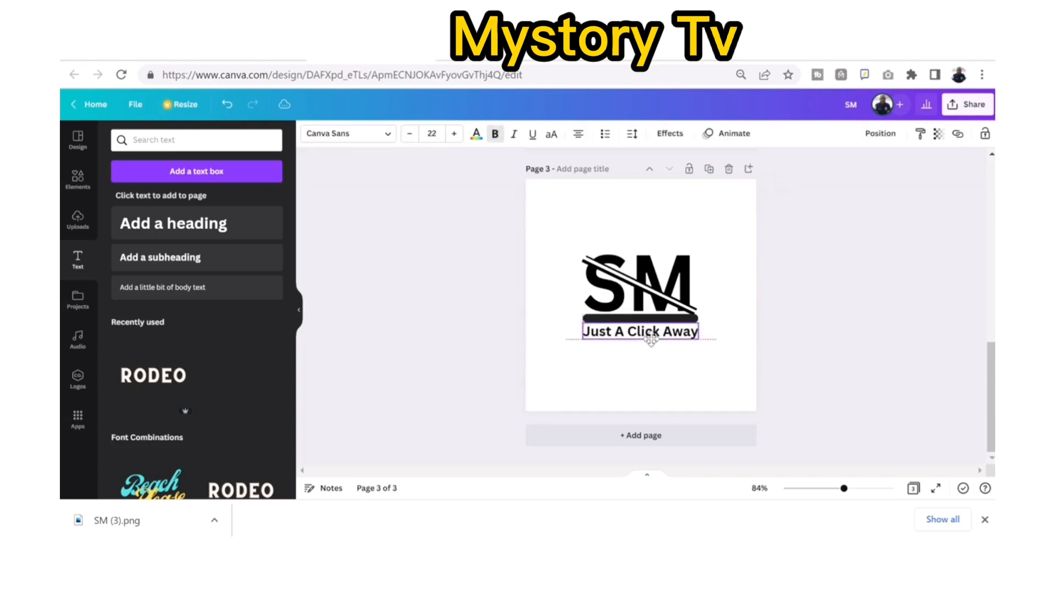
drag(654, 342, 656, 351)
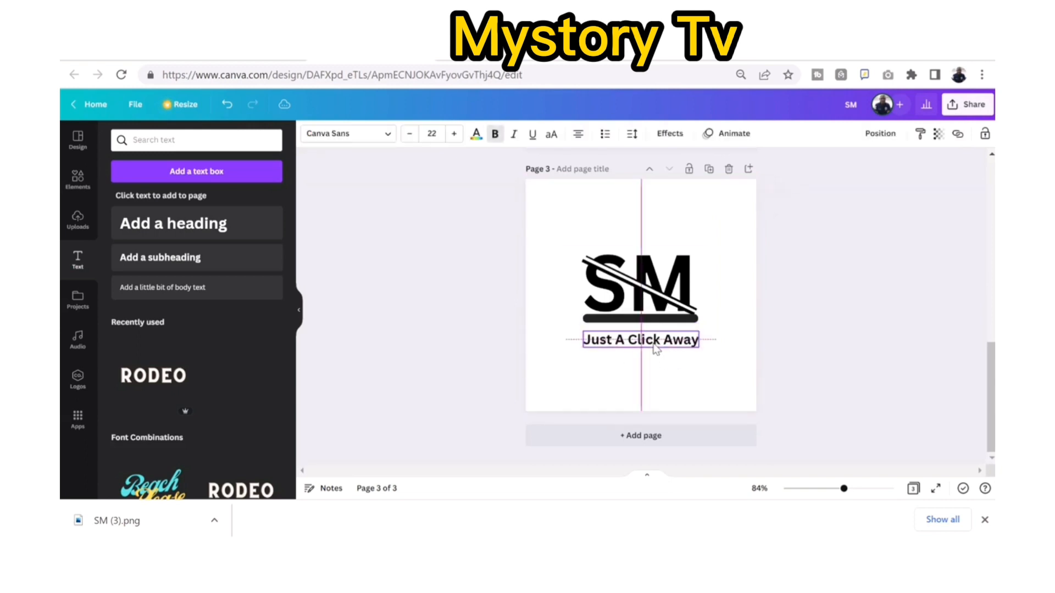
click(809, 254)
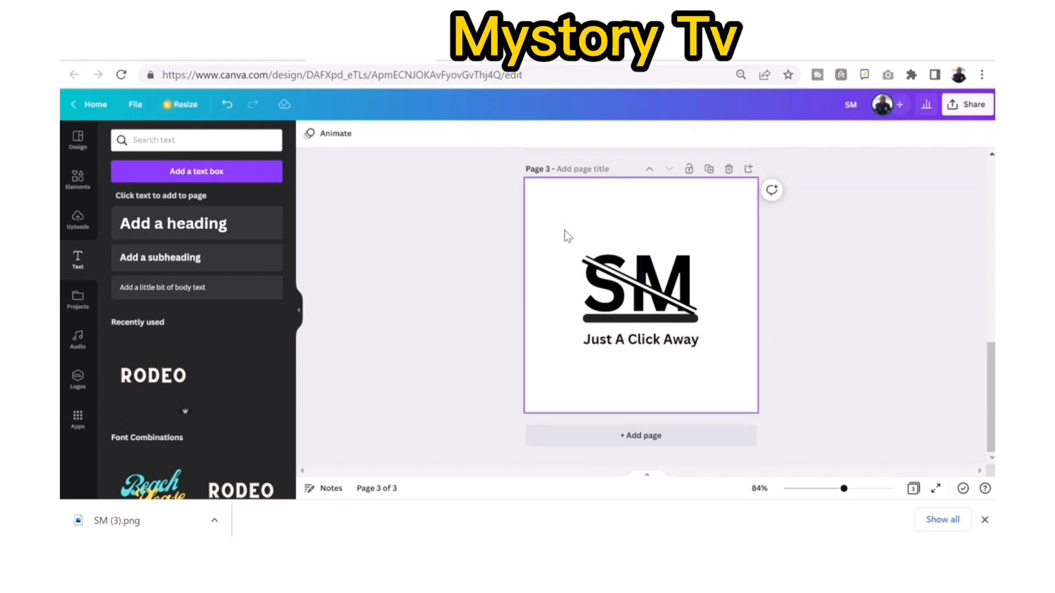
- Group both SM halves, the bar and the tagline into a single object
drag(565, 229, 714, 369)
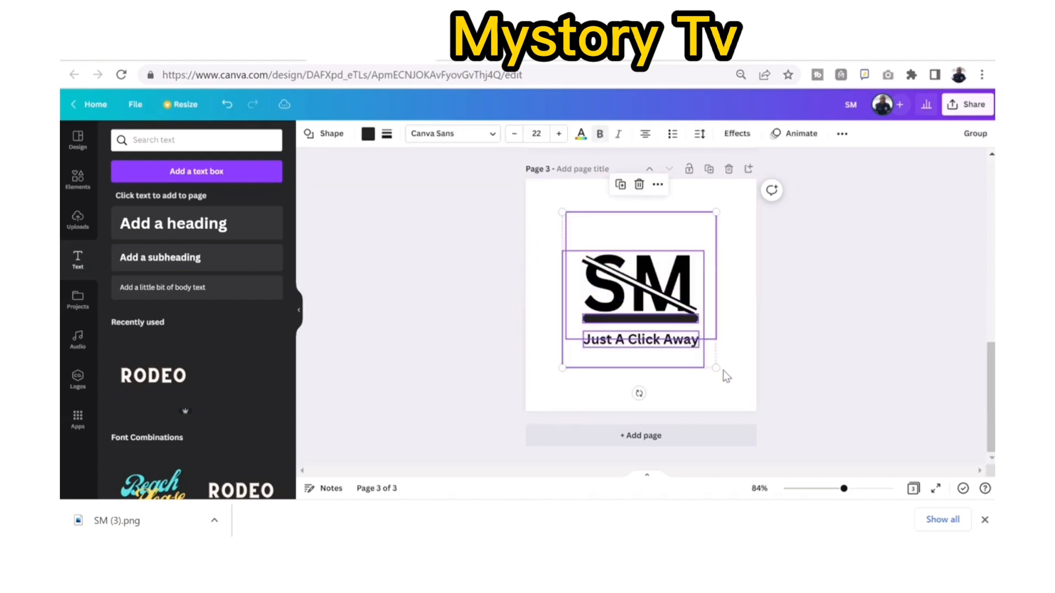
click(975, 133)
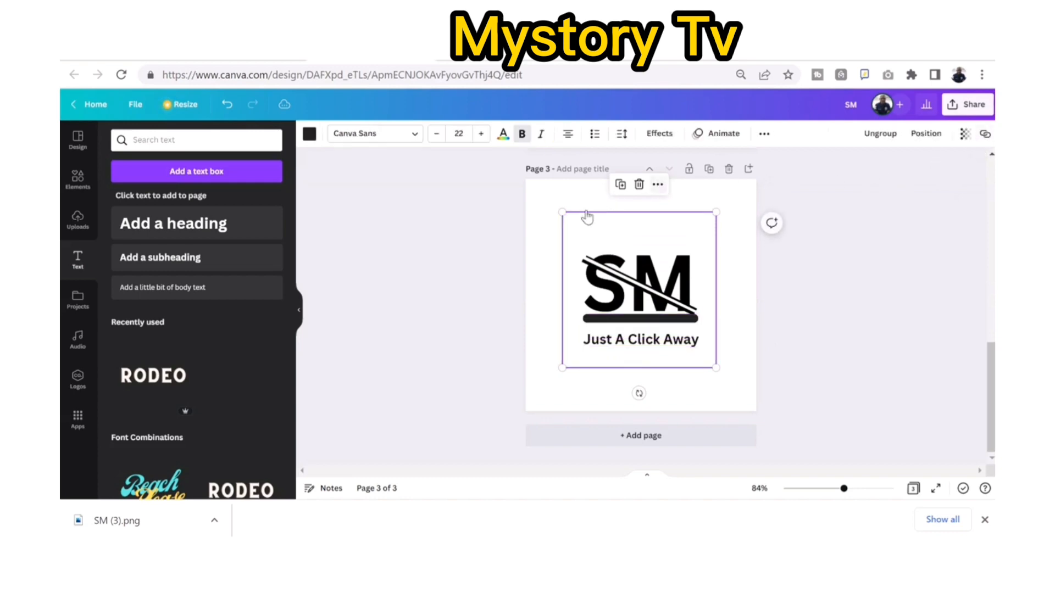
click(566, 195)
- Enlarge the grouped logo until its tagline text reaches size 30.8, and reposition it to fill most of page 3
drag(621, 282, 558, 279)
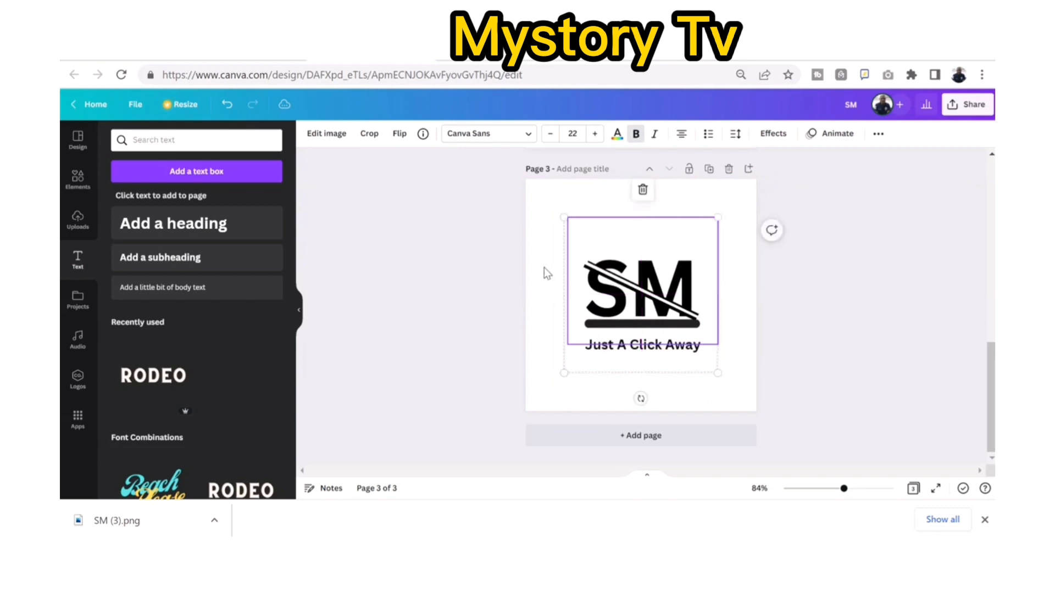
click(547, 274)
click(624, 279)
drag(716, 218, 782, 150)
drag(723, 296, 689, 313)
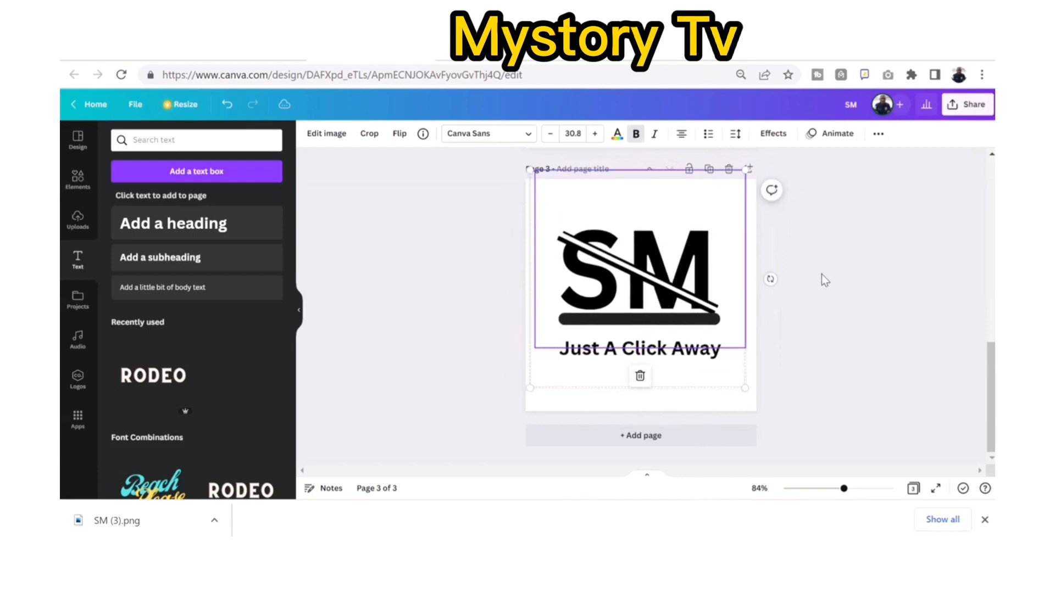
click(763, 278)
- Apply the Amber Duotone effect to the upper SM half within the grouped logo
click(529, 276)
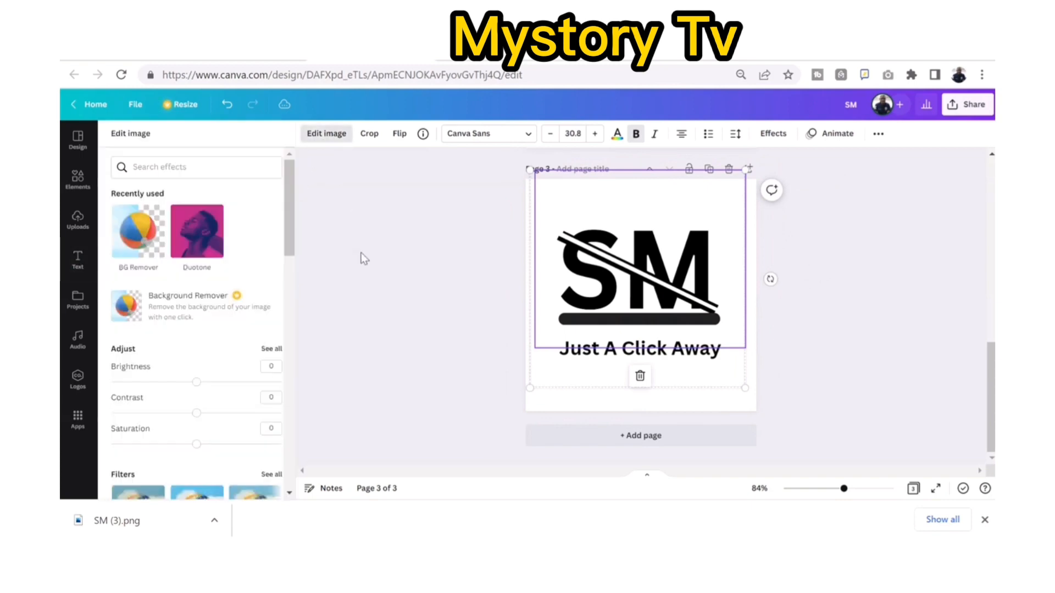
click(196, 248)
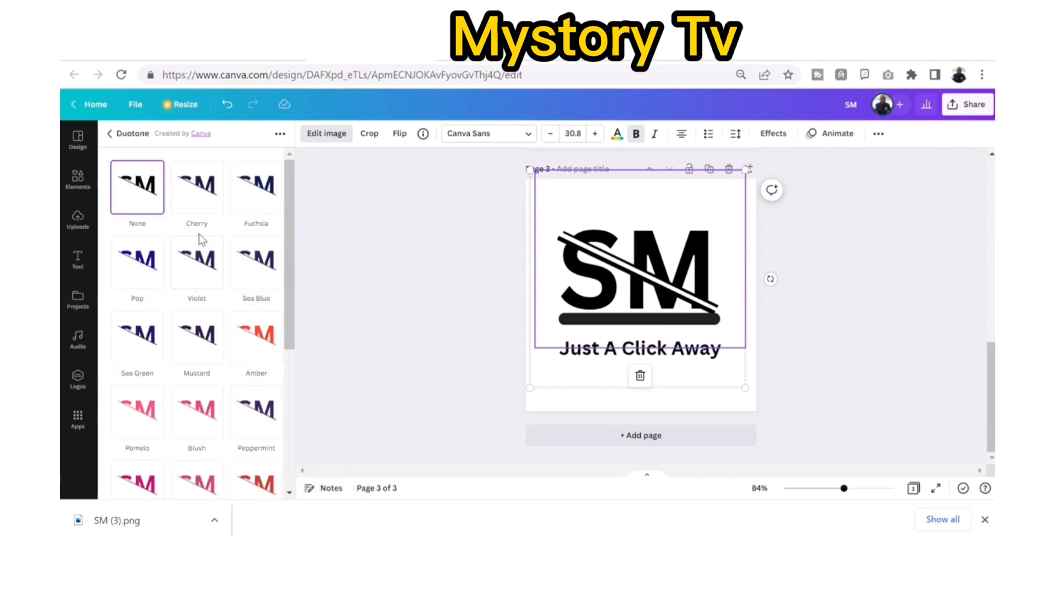
click(268, 354)
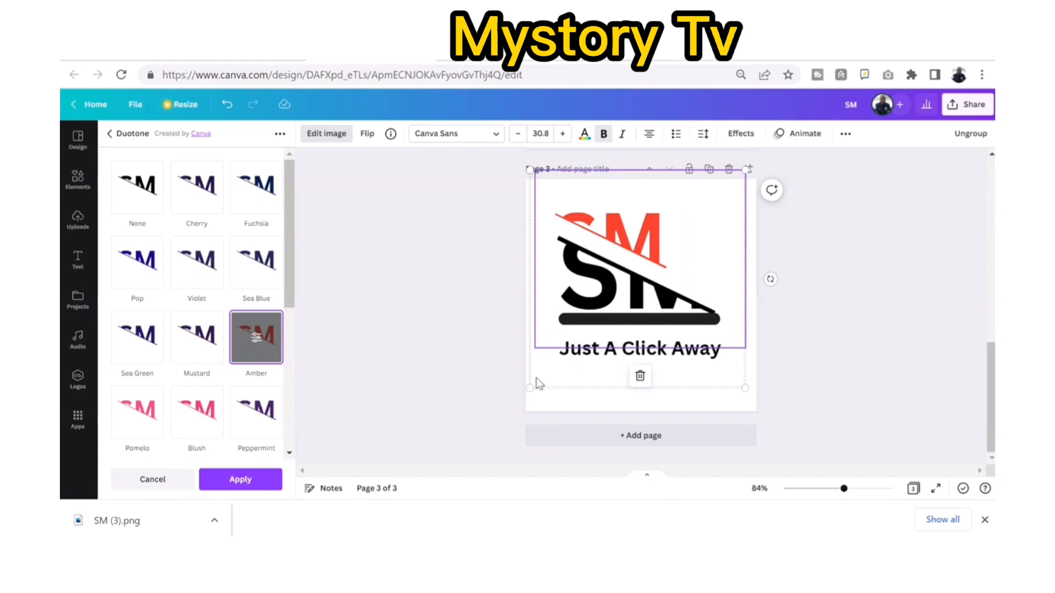
click(545, 408)
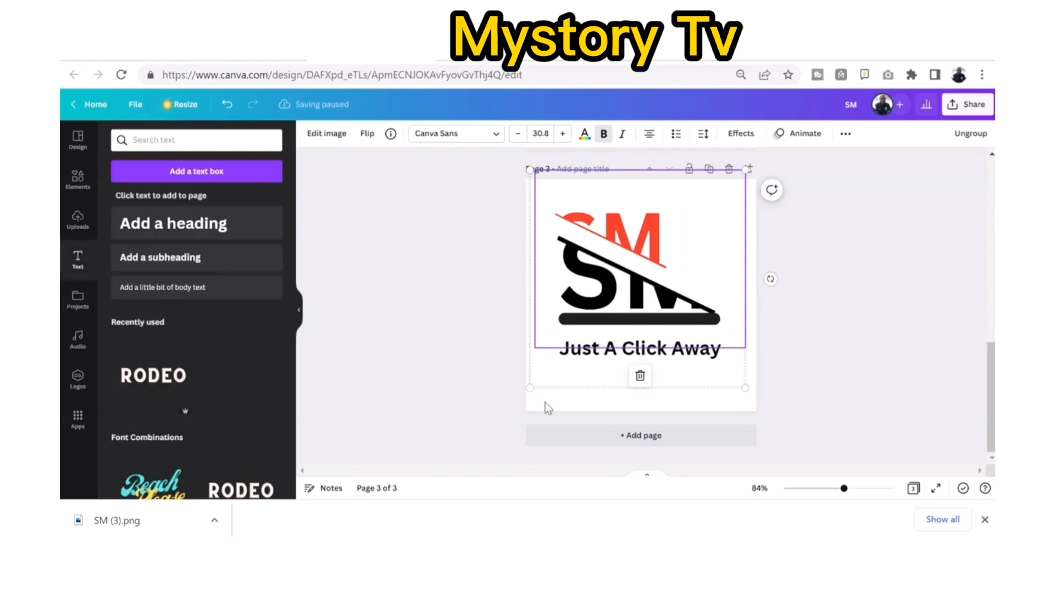
click(547, 407)
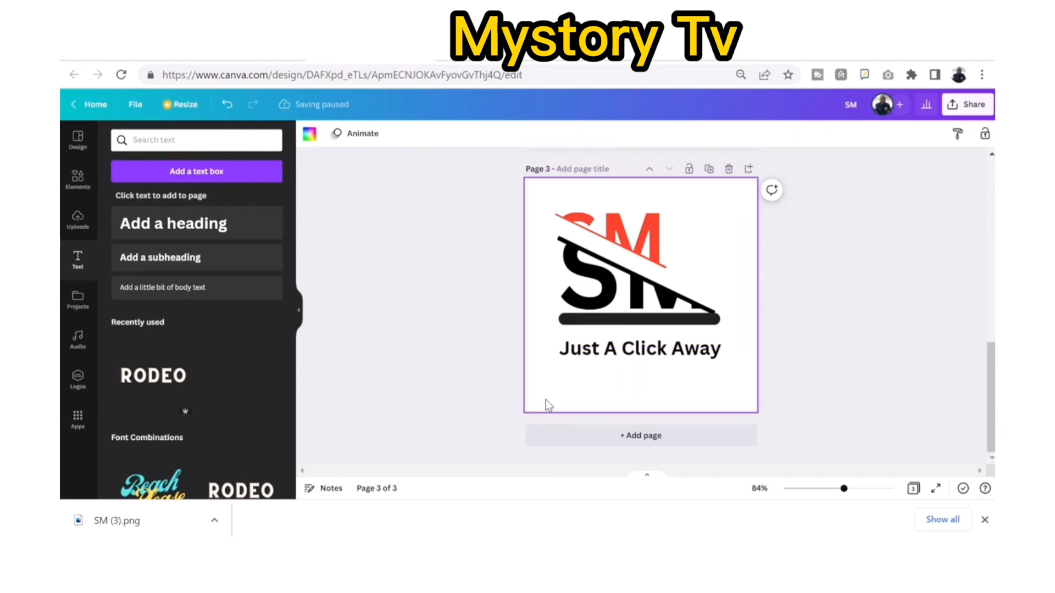
click(598, 249)
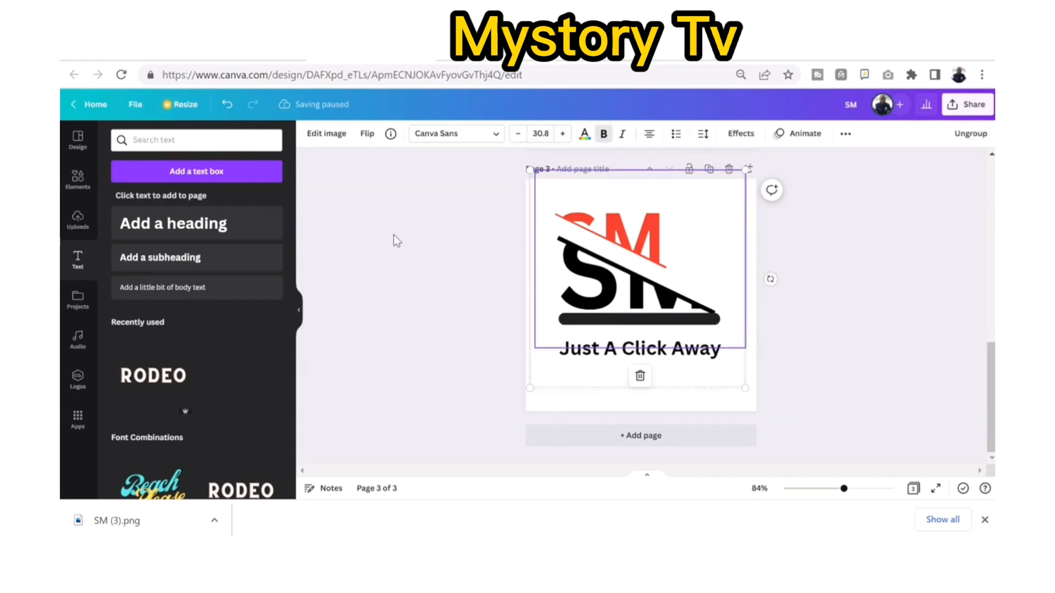
click(320, 137)
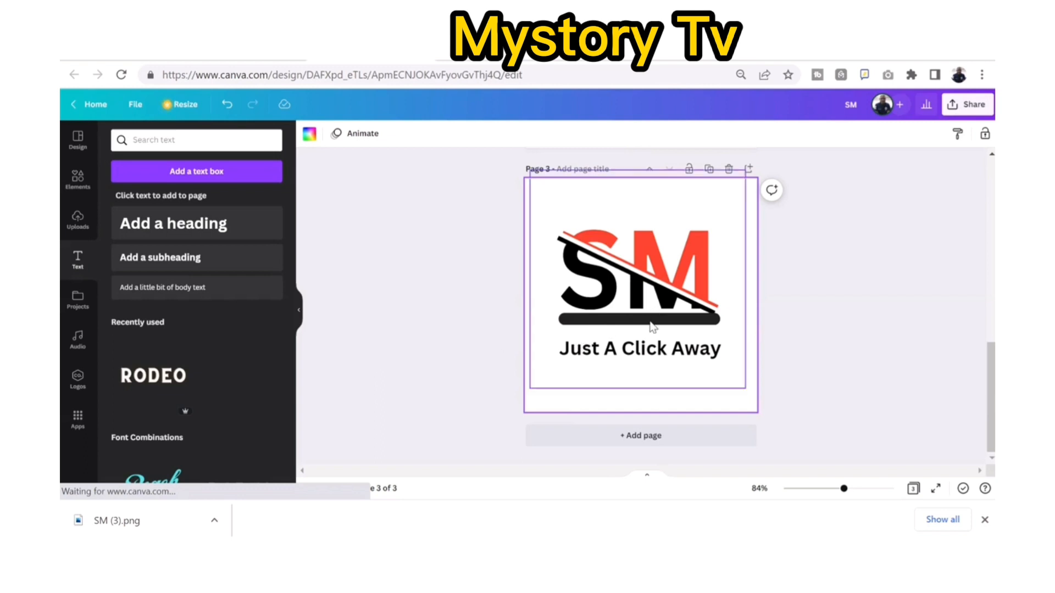
- Try a coral red fill on the bar beneath the lettermark, and settle on black for it
click(631, 363)
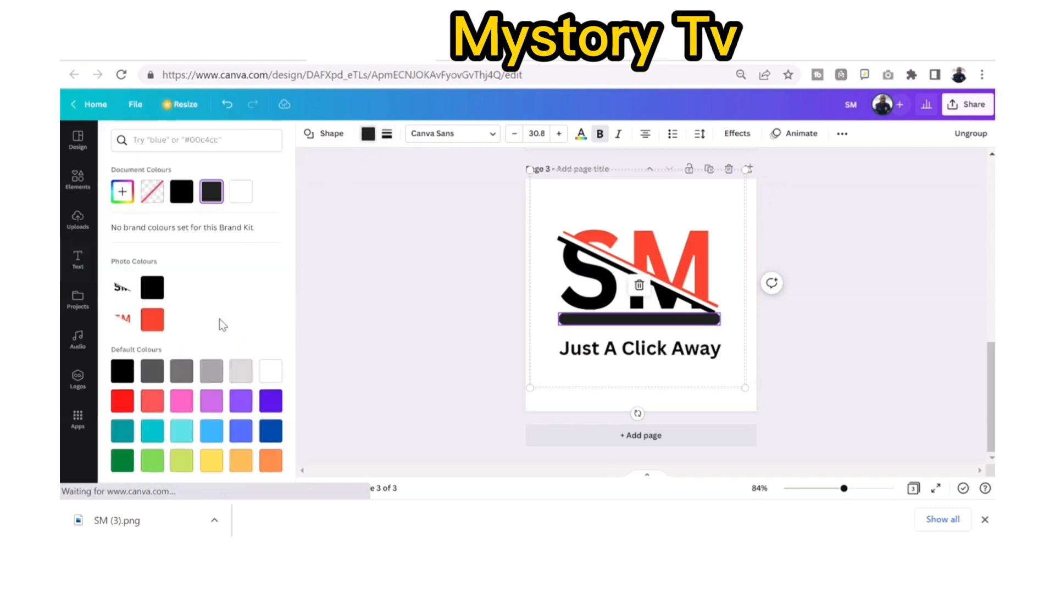
click(154, 402)
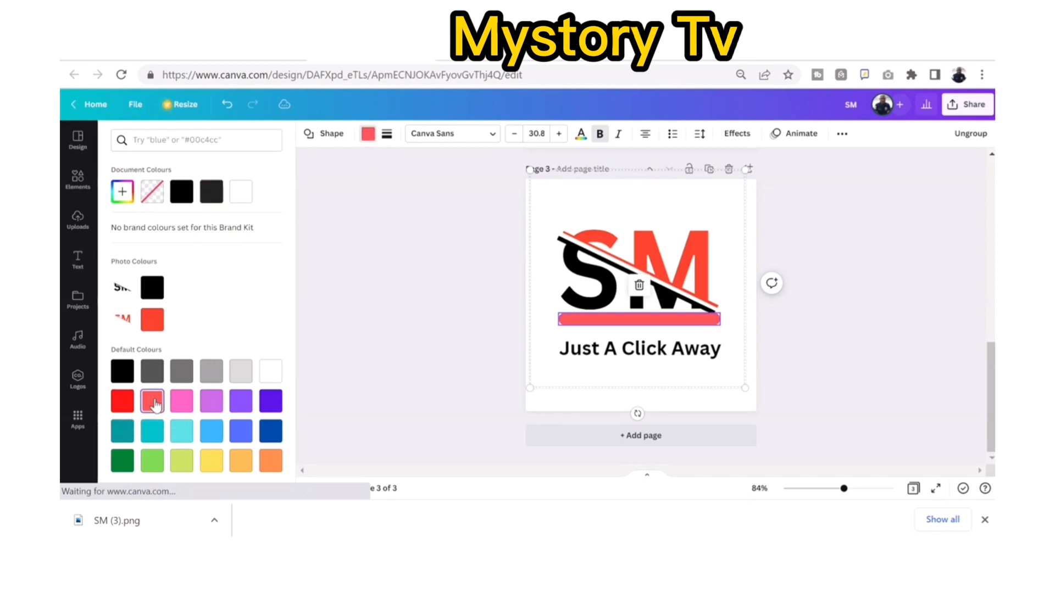
click(181, 191)
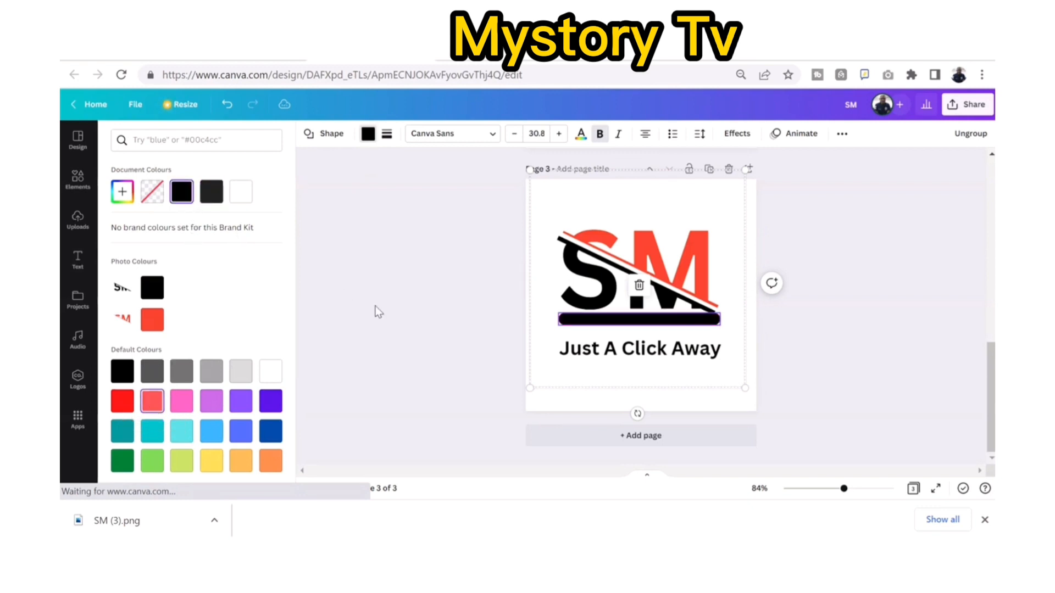
click(614, 368)
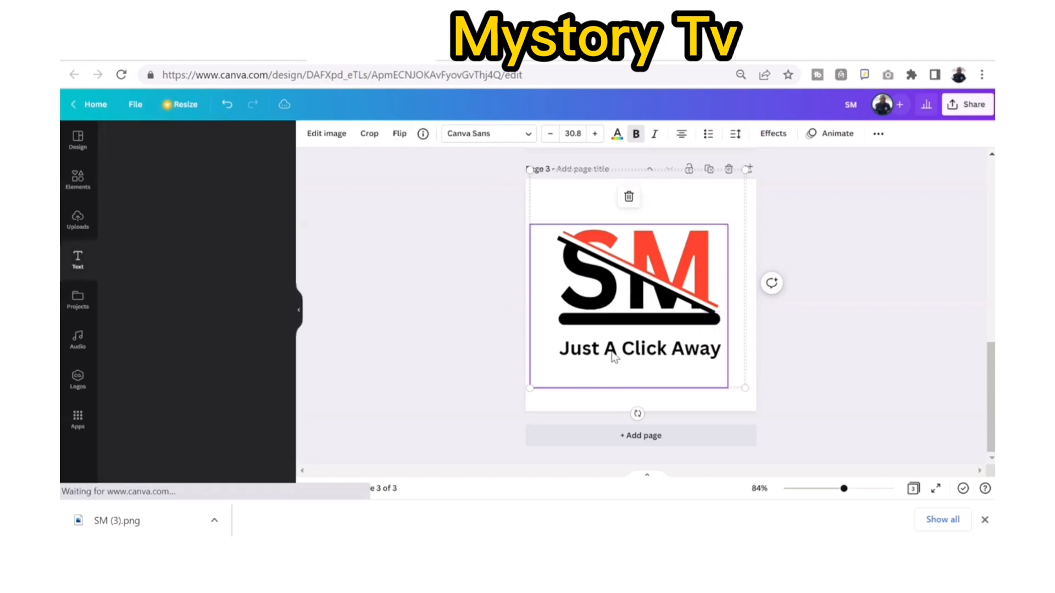
- Recolour the "Just A Click Away" tagline within the grouped logo coral red and reduce its text size to 25.8
double_click(614, 356)
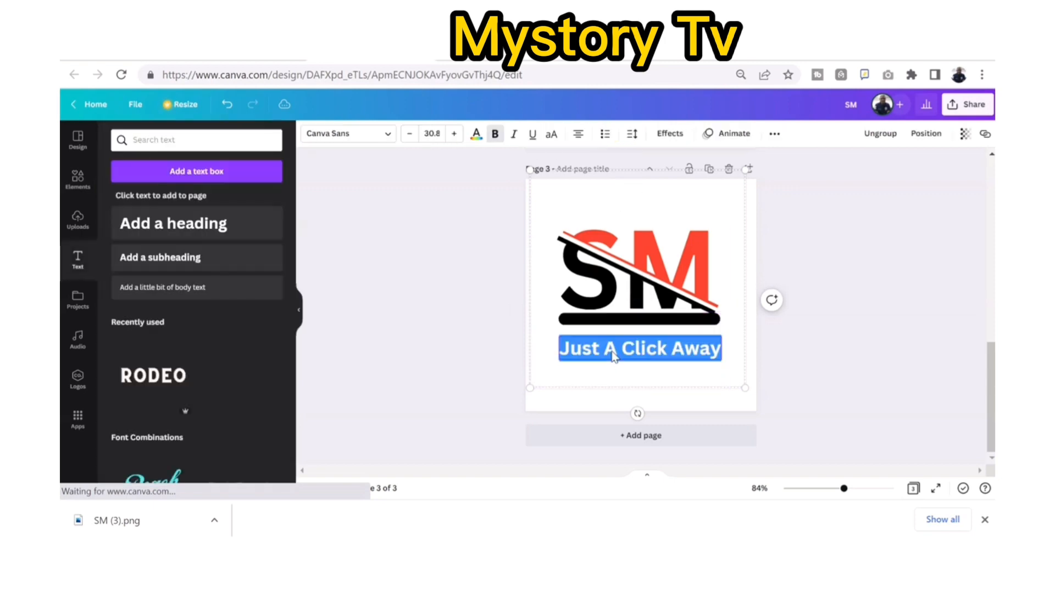
click(483, 141)
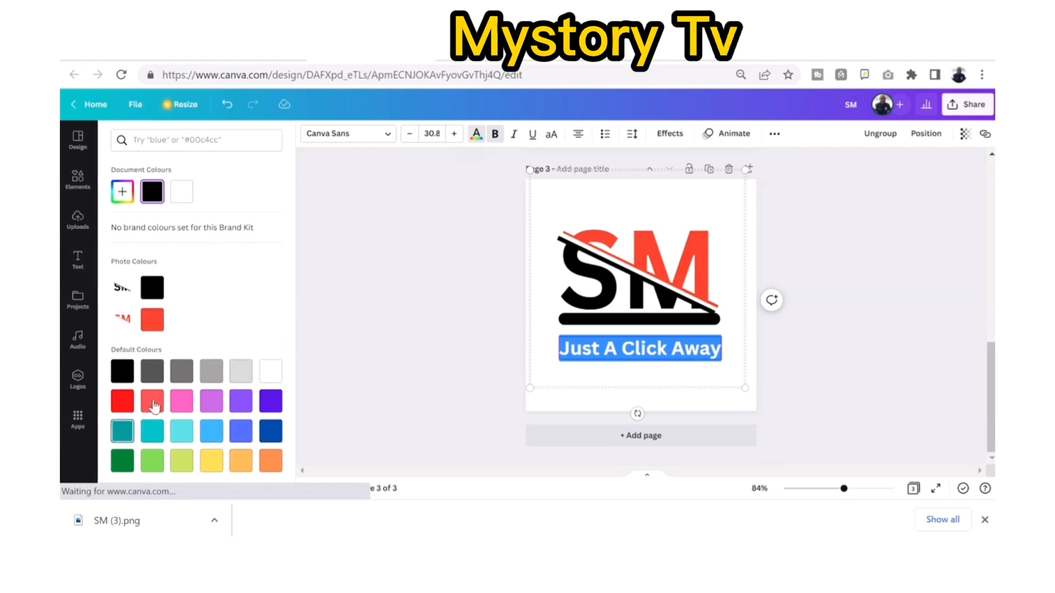
click(155, 405)
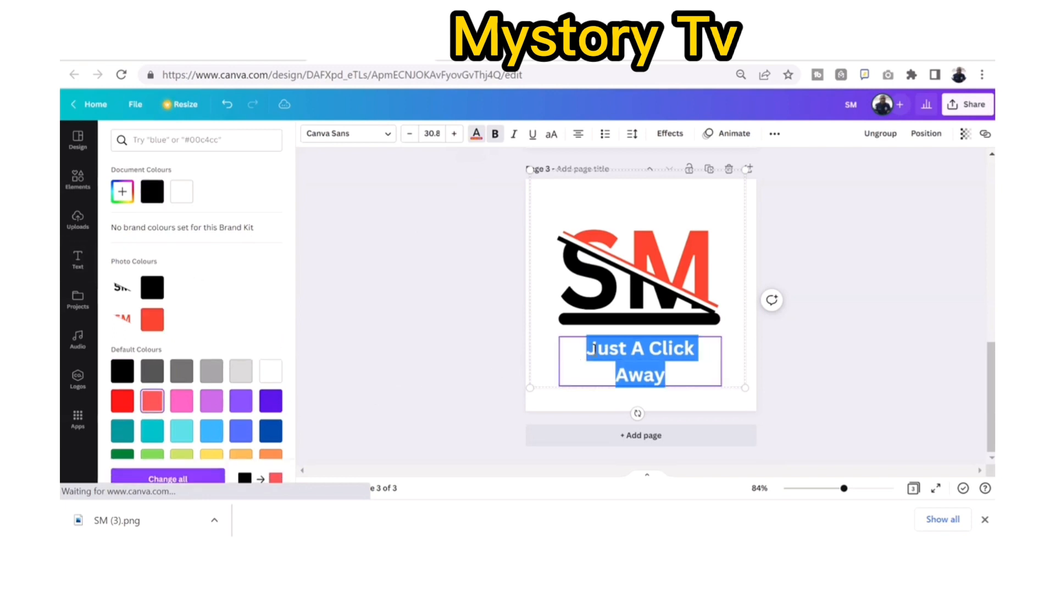
click(410, 134)
click(410, 135)
click(410, 134)
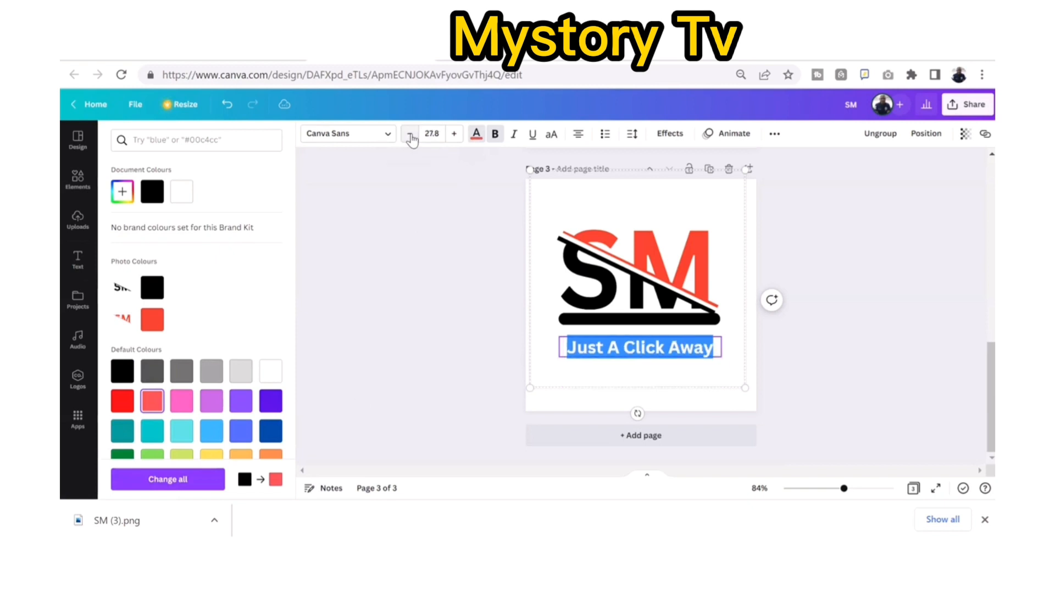
click(409, 135)
click(410, 135)
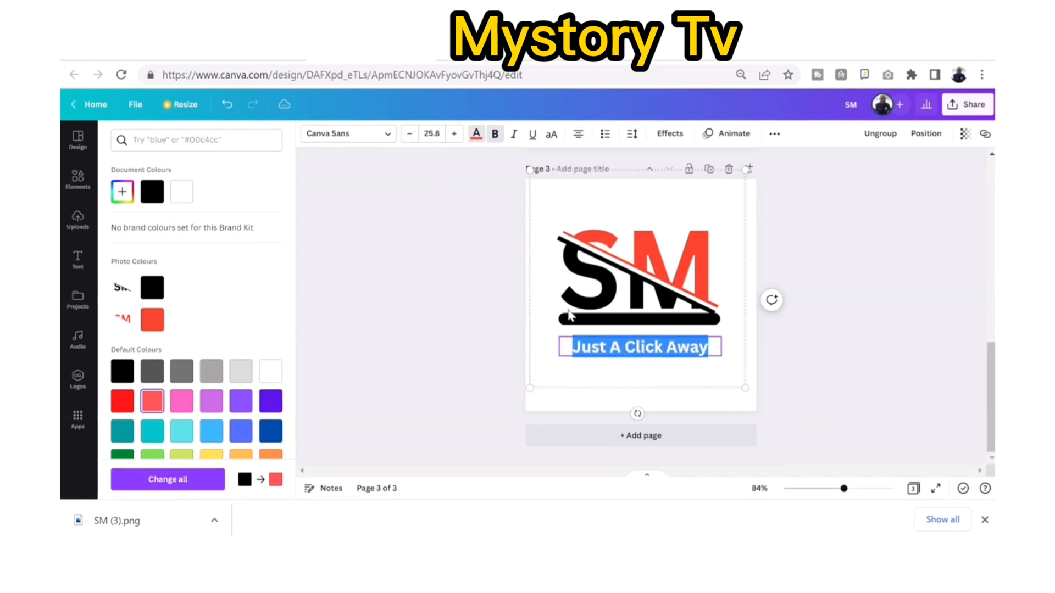
click(613, 377)
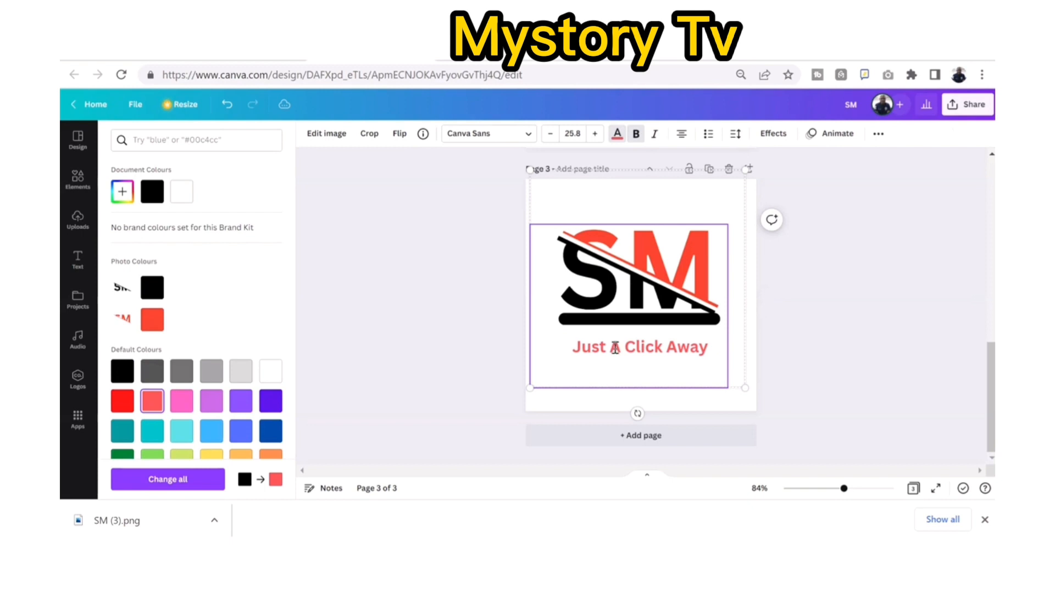
click(483, 345)
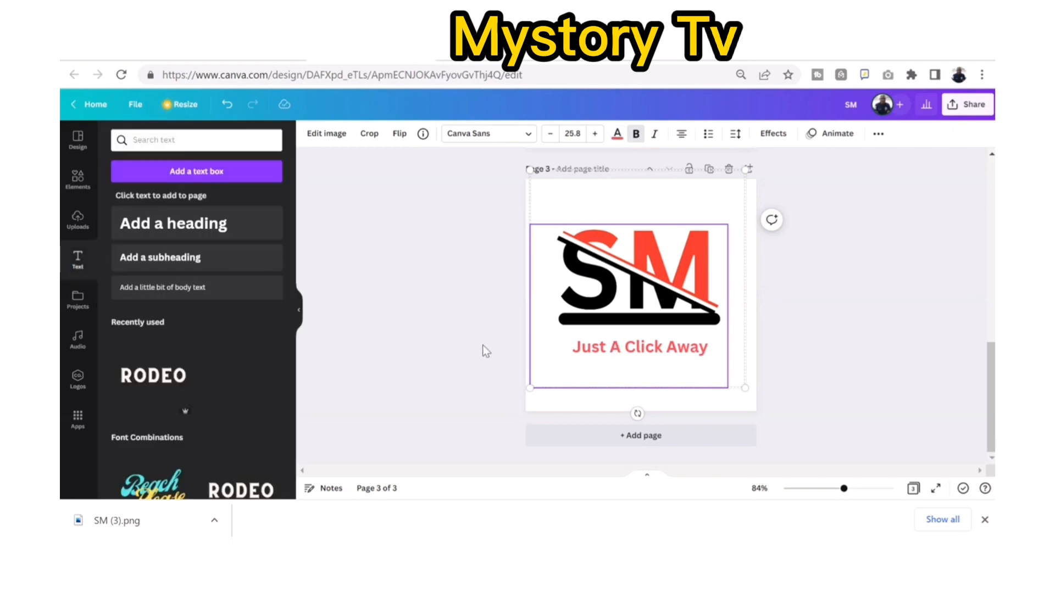
click(676, 214)
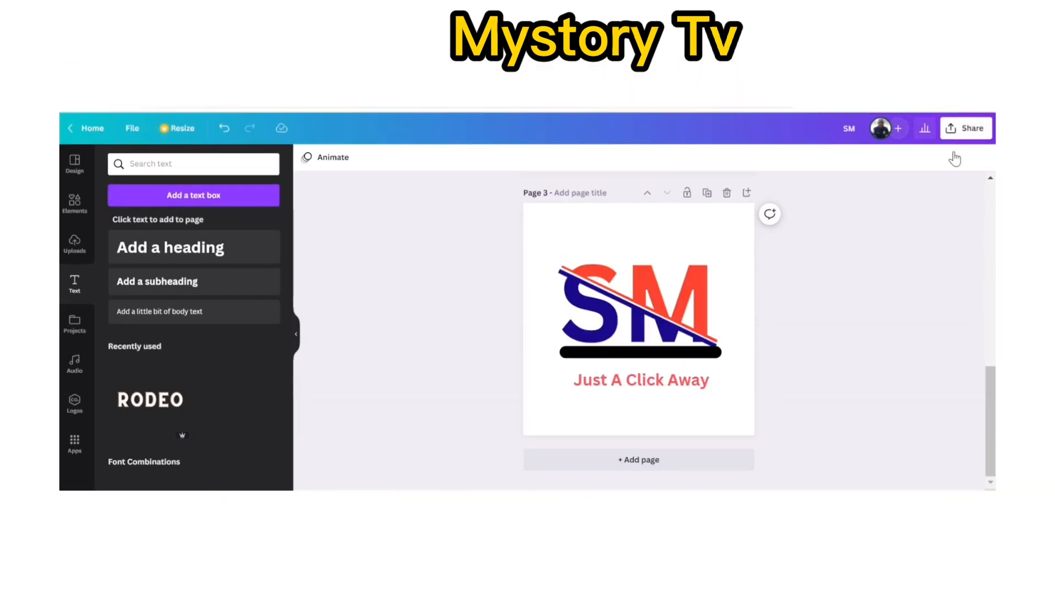
- Open the download settings for the design and limit the pages to export to page 3 only
click(972, 131)
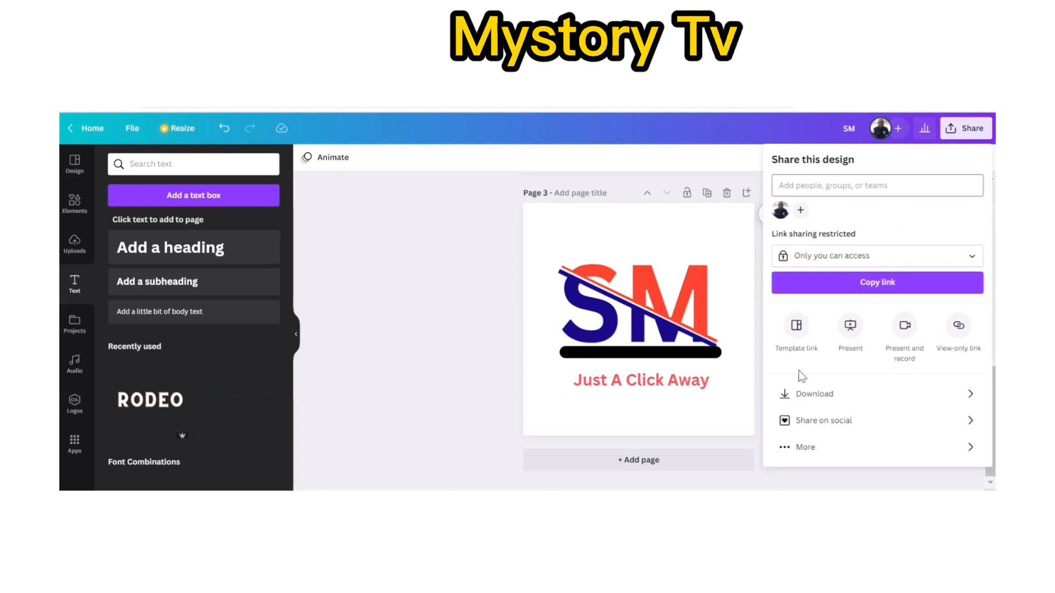
click(793, 394)
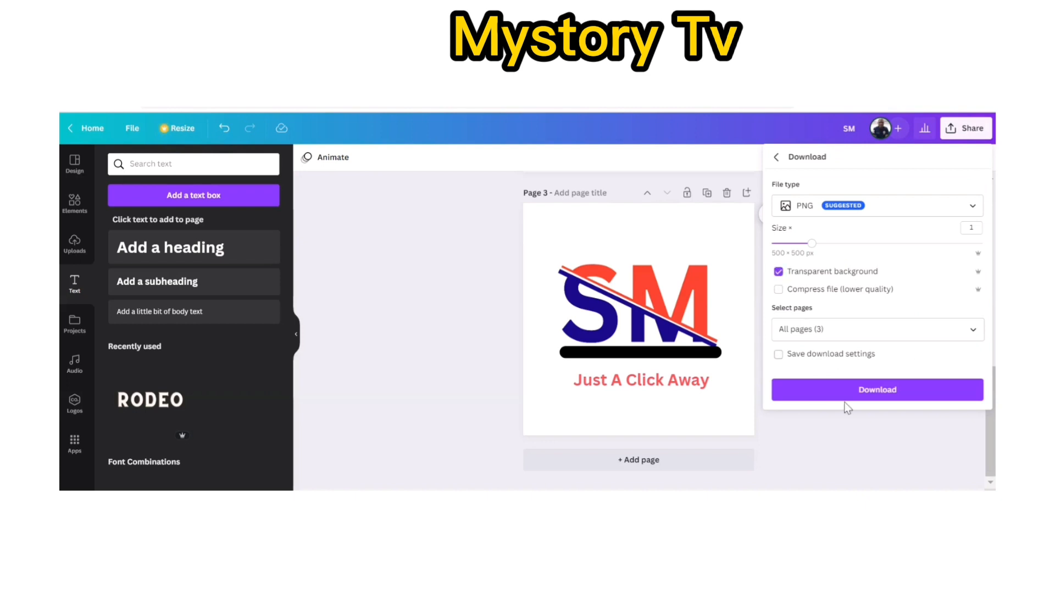
click(859, 330)
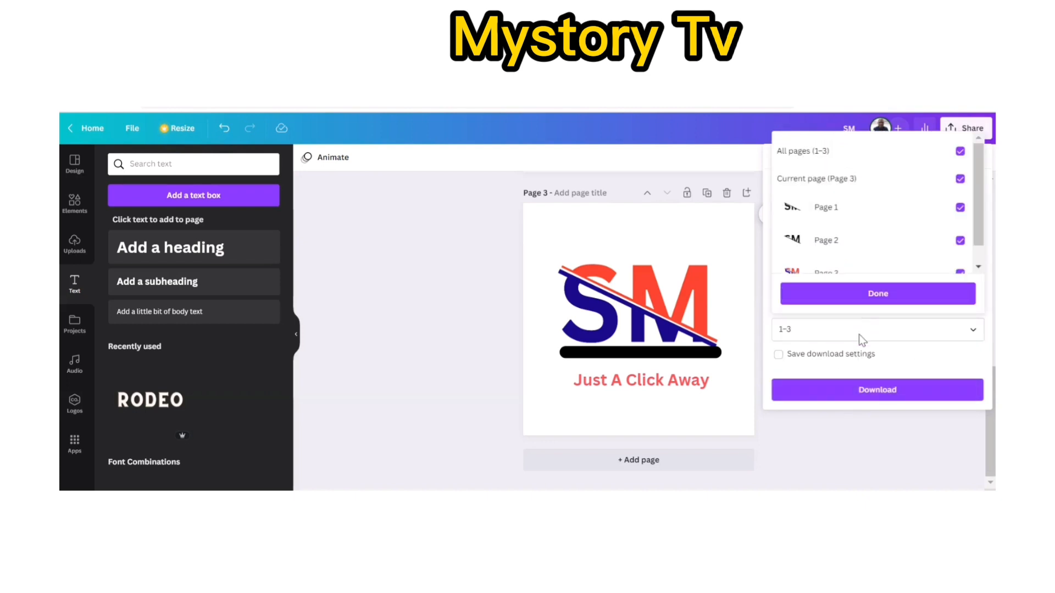
click(817, 269)
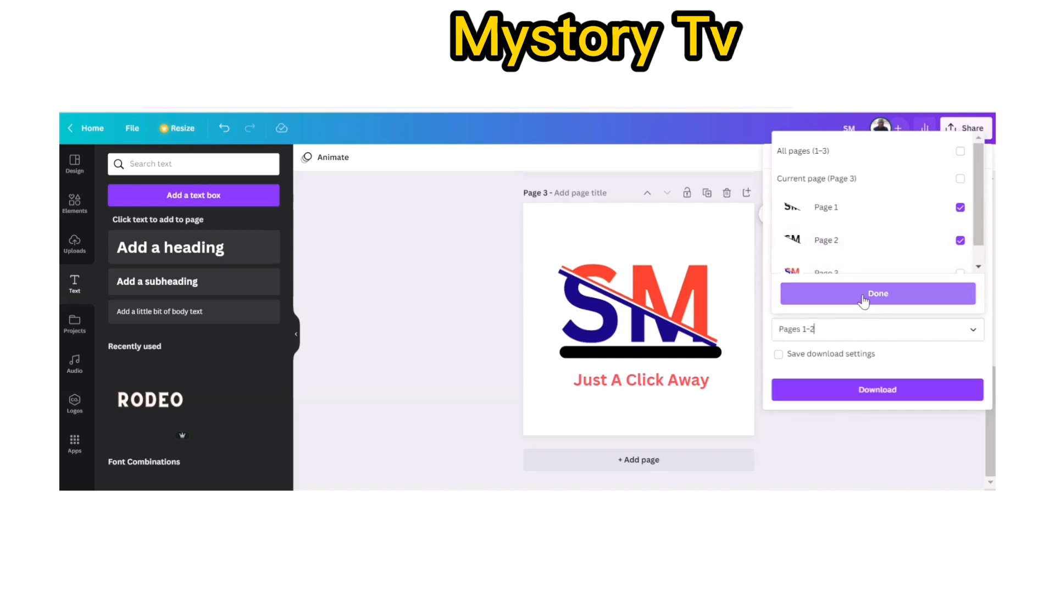
click(853, 184)
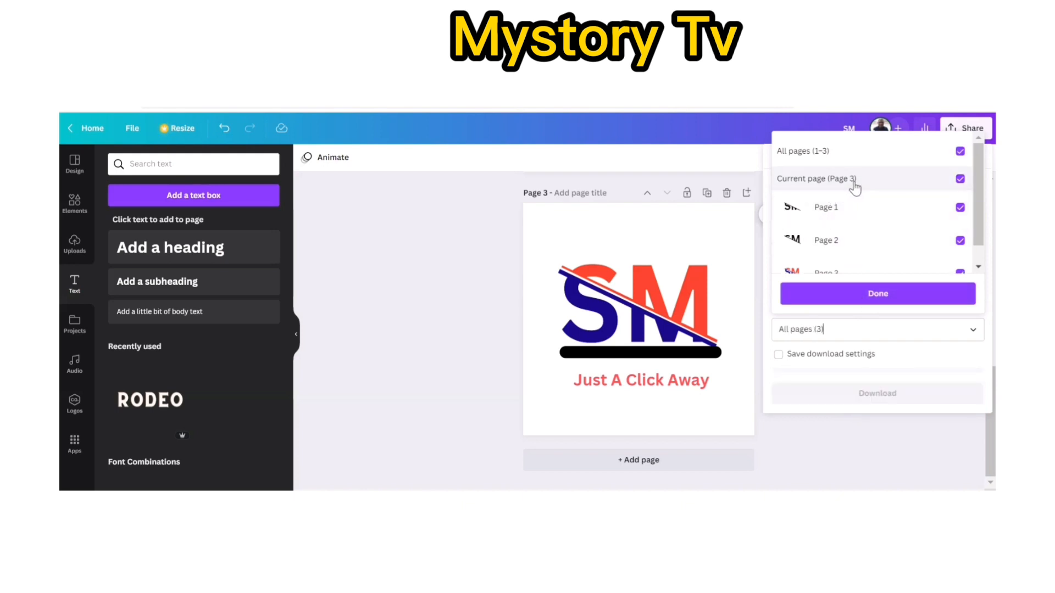
click(960, 152)
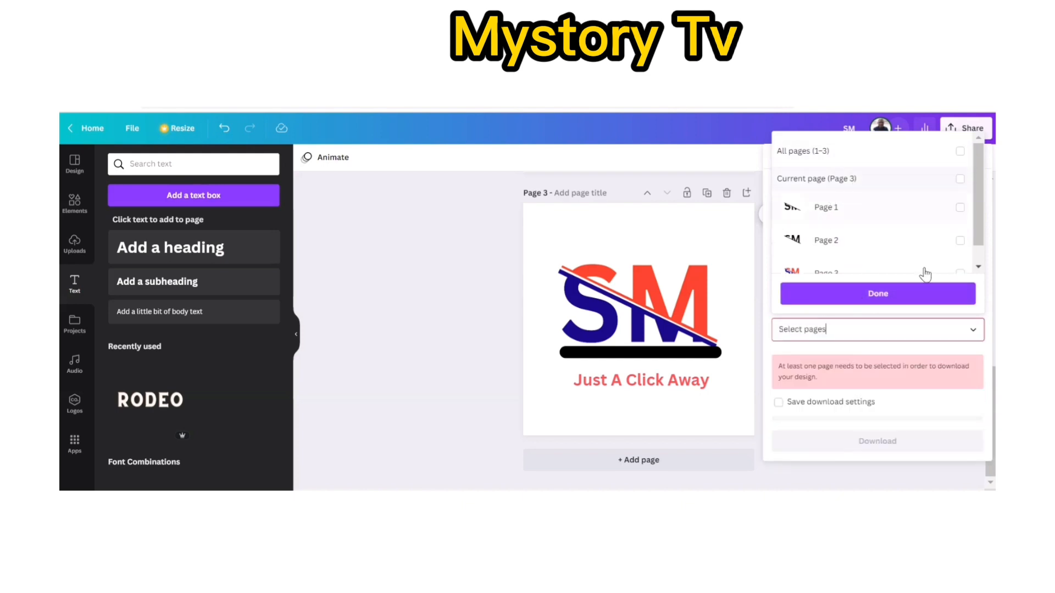
click(923, 272)
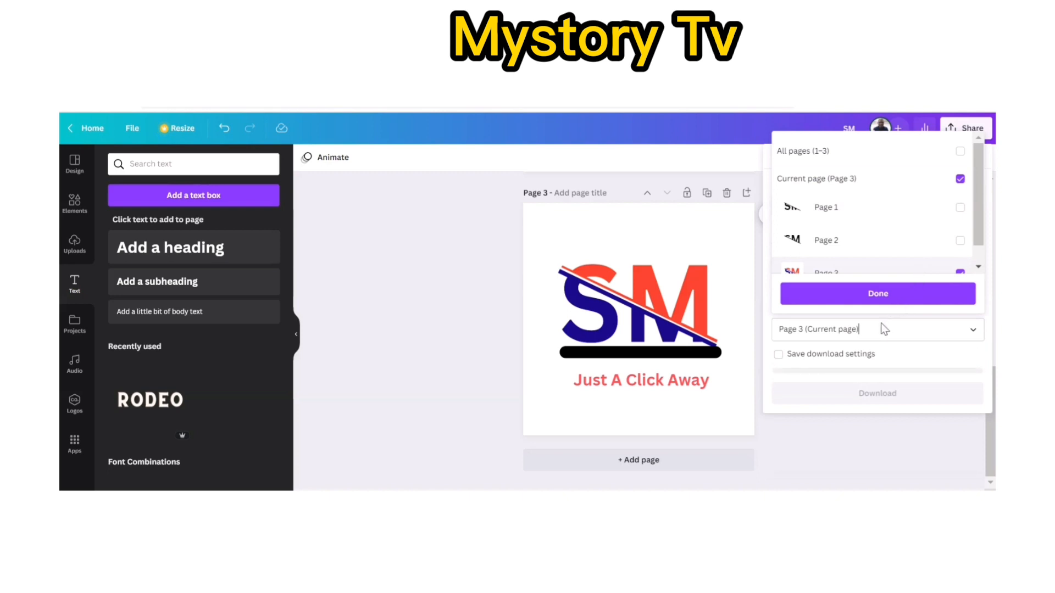